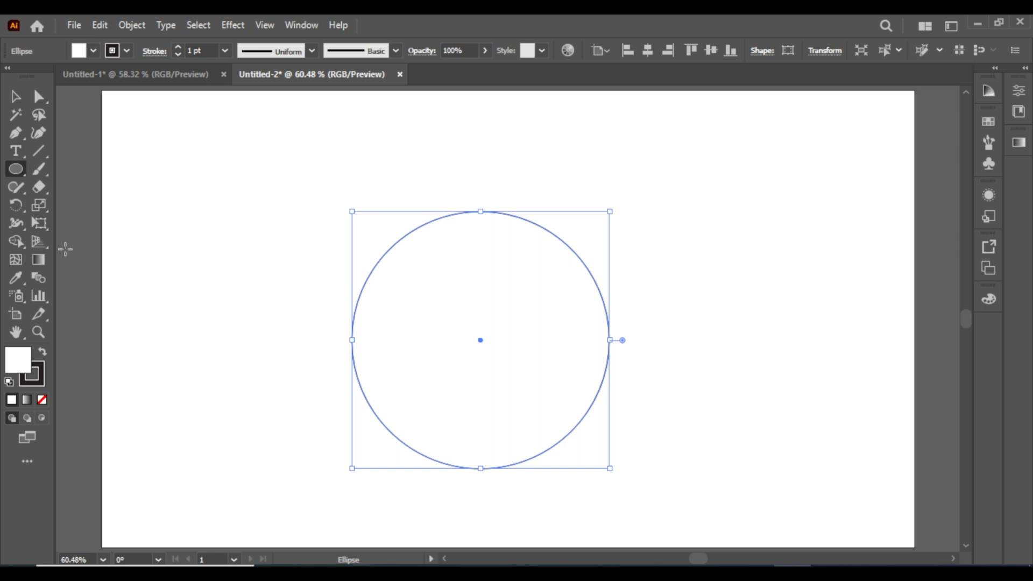
Fill the large circle with a radial gradient running from white at the centre to light grey at the edge.
click(38, 259)
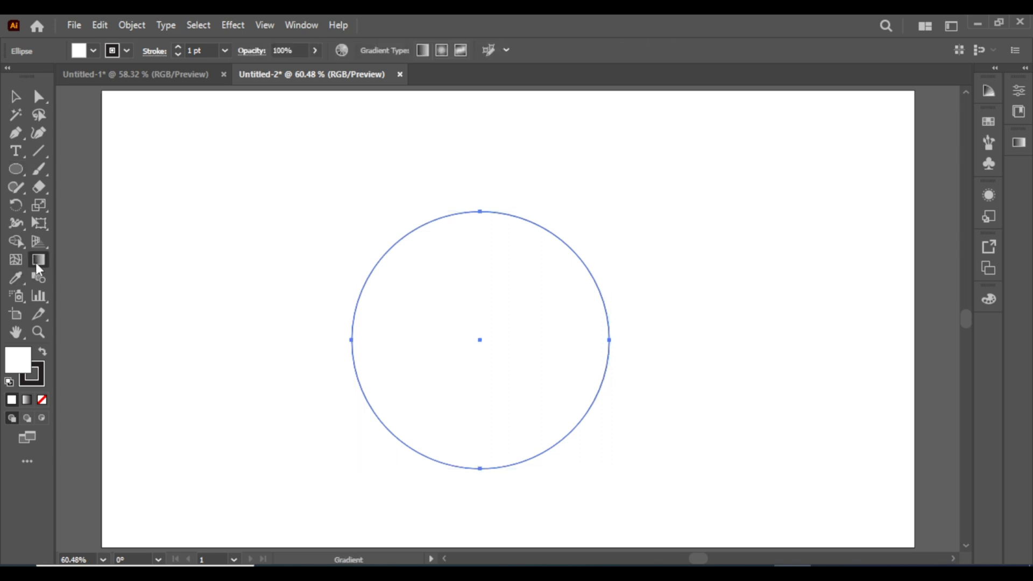
double_click(34, 262)
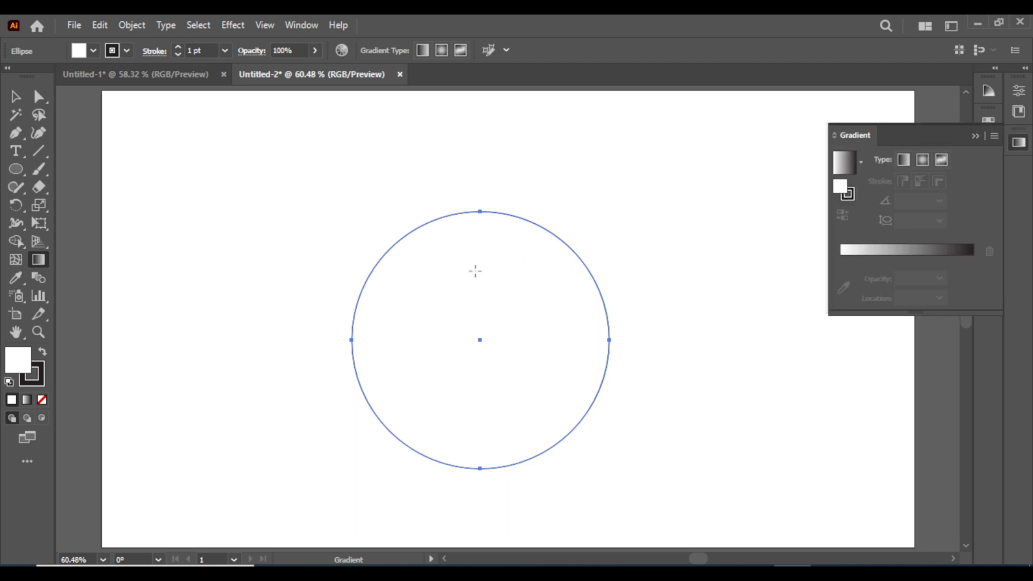
click(922, 160)
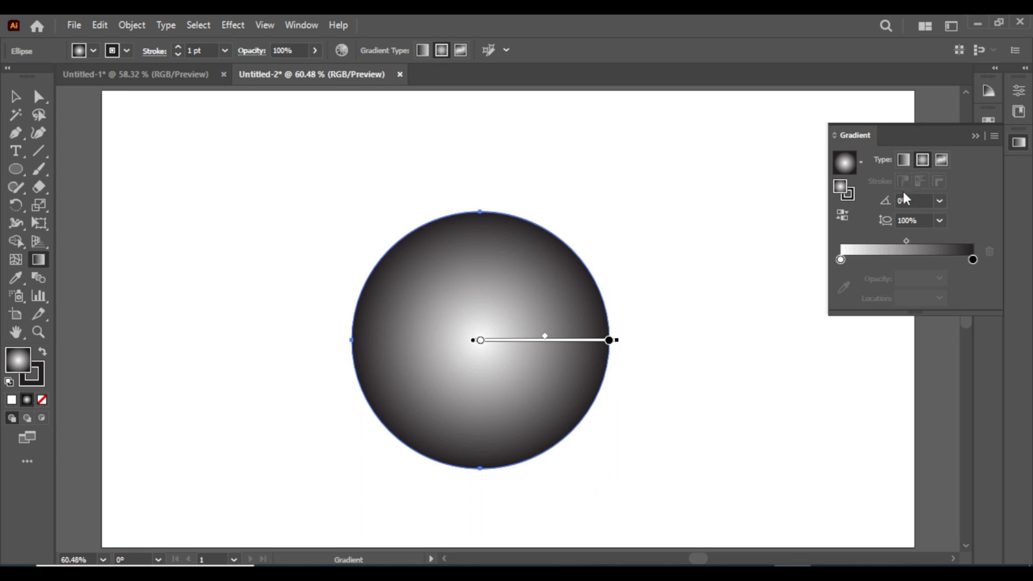
drag(921, 131, 817, 287)
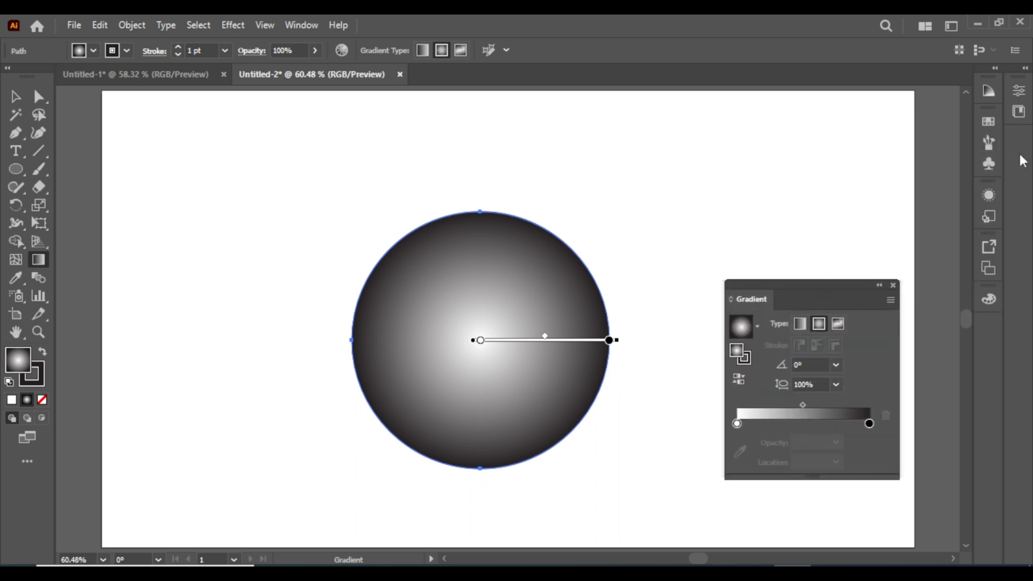
click(988, 121)
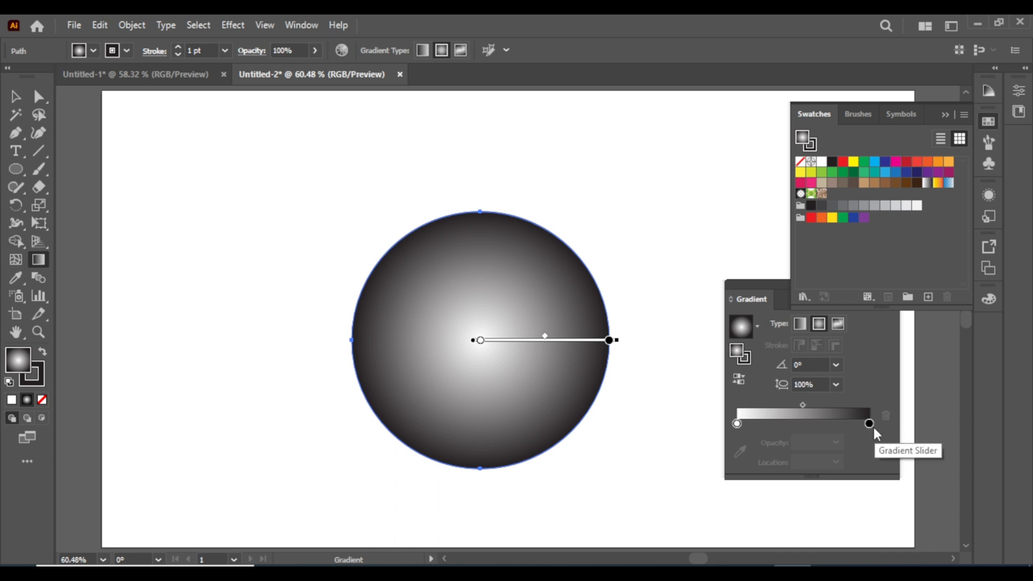
click(868, 424)
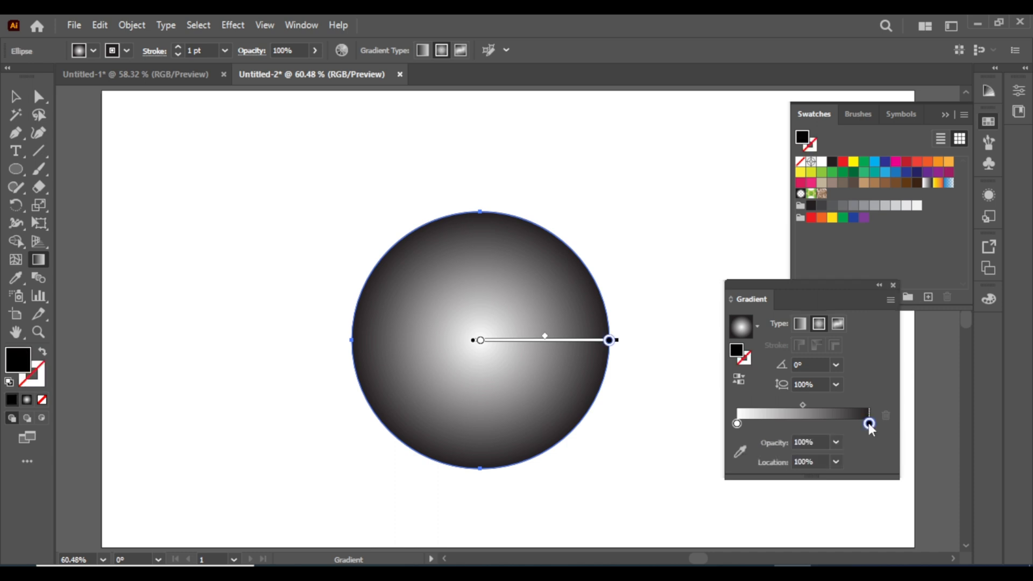
click(896, 205)
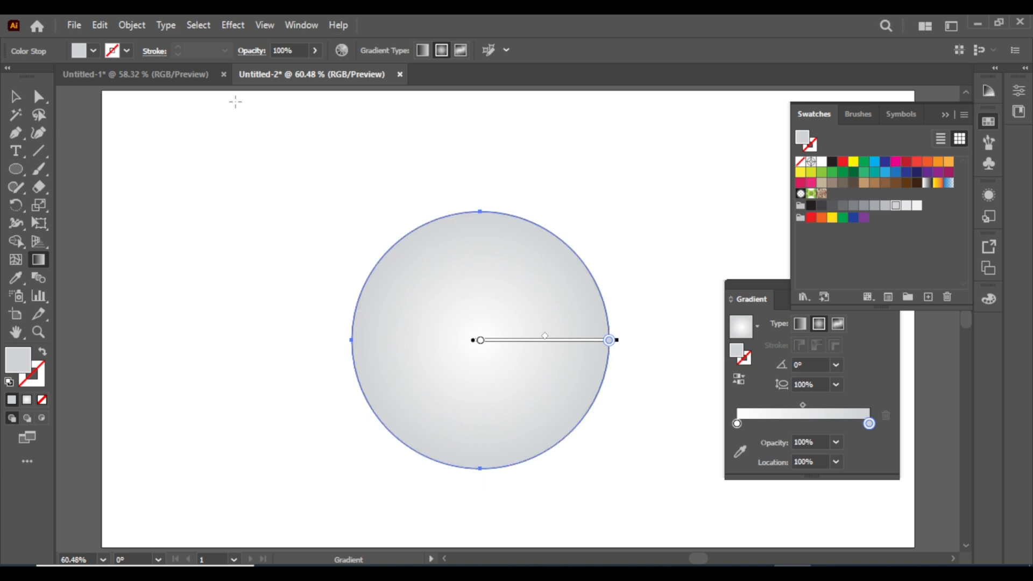
Duplicate the grey circle in place, shrink the copy to about 60 percent, and position it slightly below the large circle's centre.
click(100, 26)
click(124, 97)
click(100, 25)
click(140, 147)
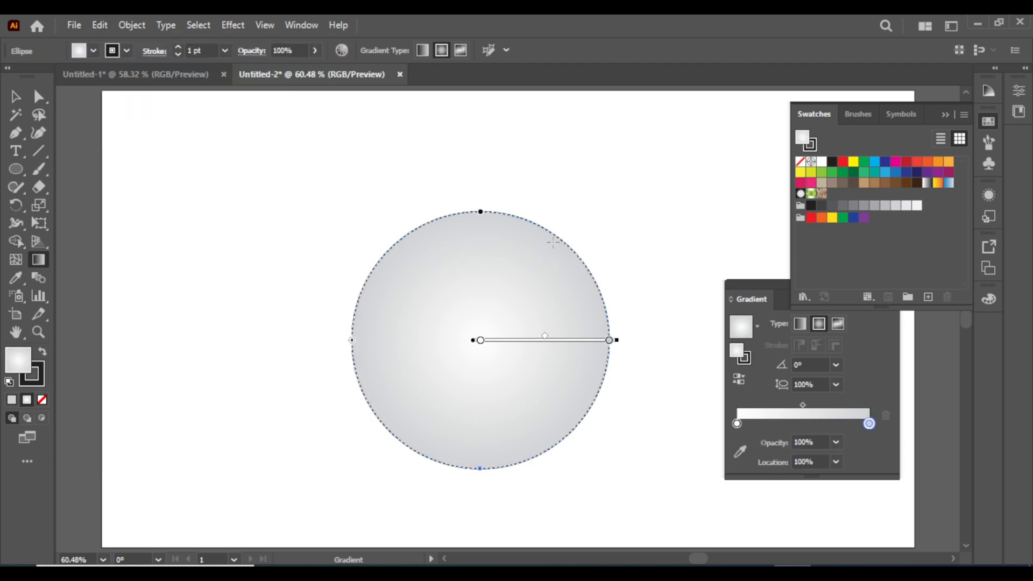
click(15, 96)
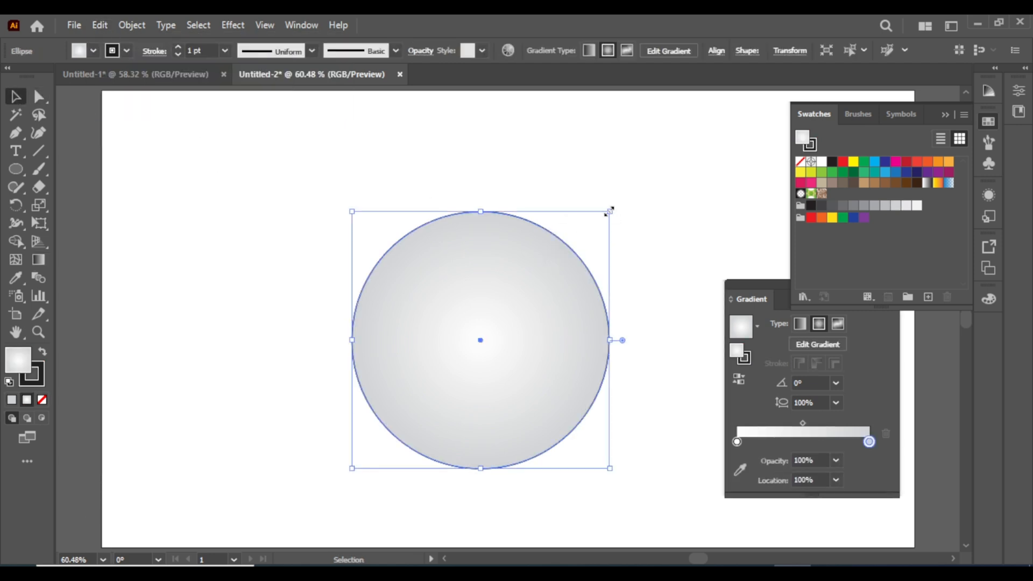
drag(609, 210, 571, 269)
drag(440, 365, 442, 388)
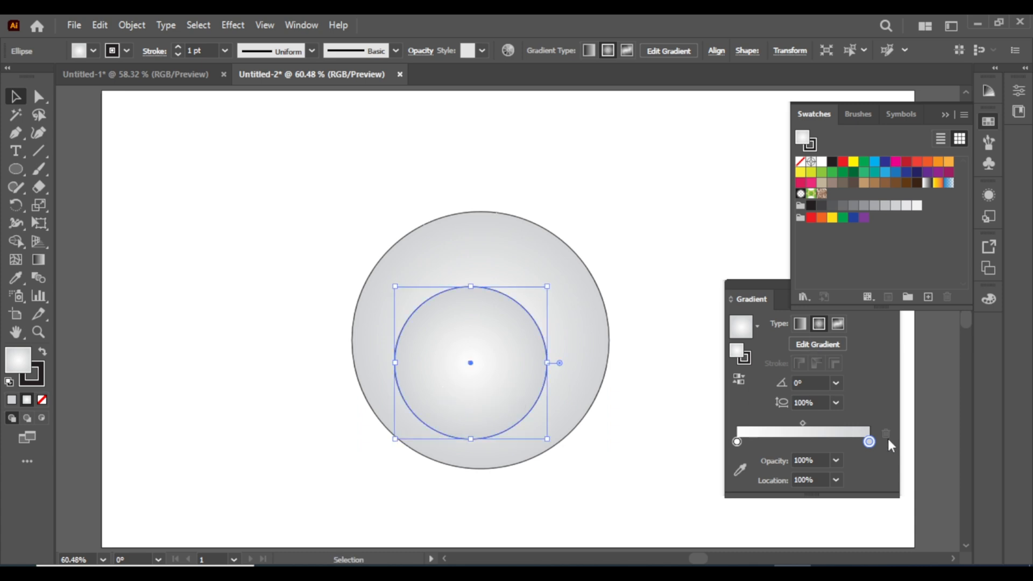
Give the smaller circle's radial gradient a dark green outer colour stop.
click(852, 173)
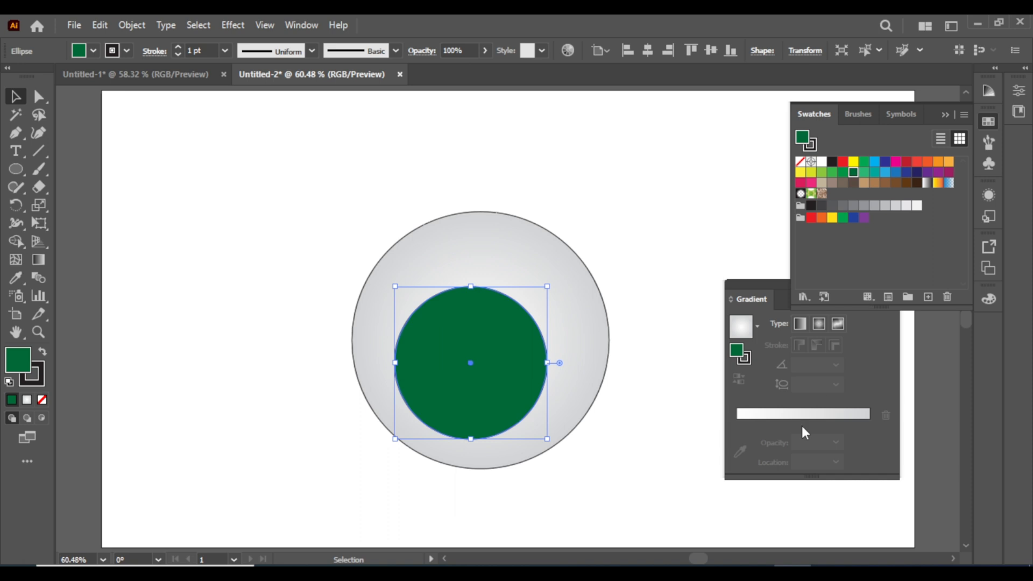
click(751, 414)
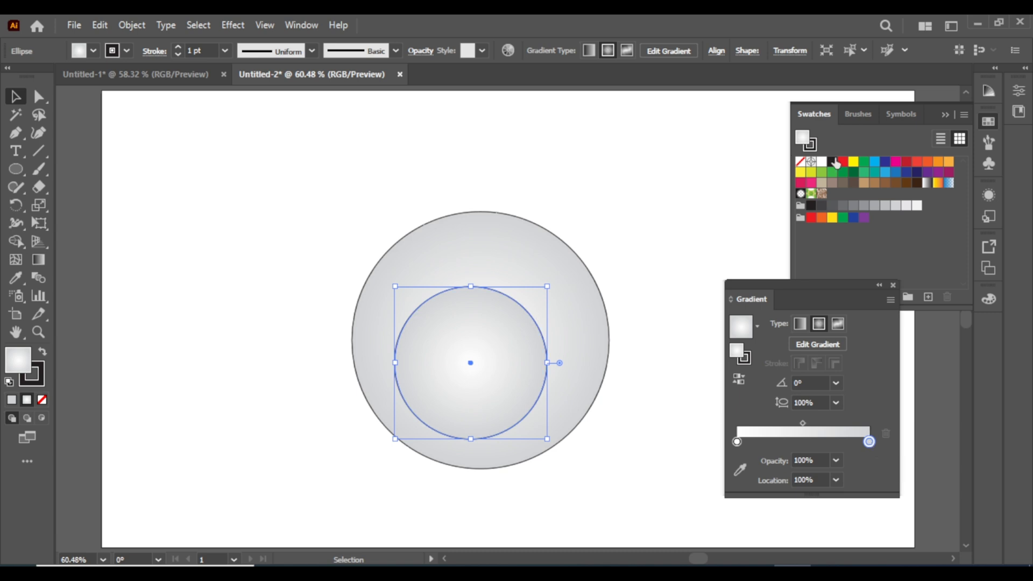
drag(869, 441, 852, 442)
drag(854, 173, 869, 442)
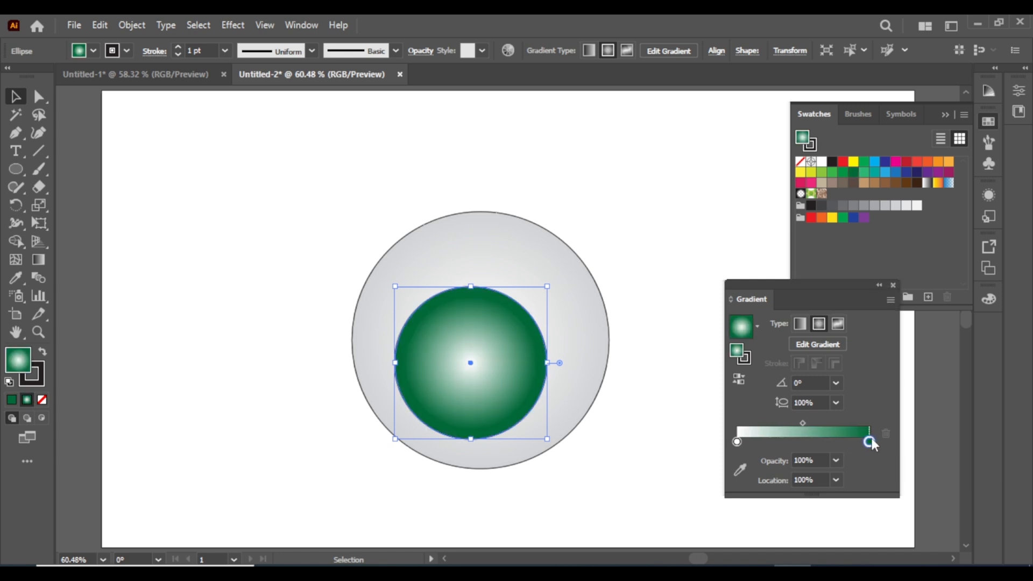
Change the white centre stop of the smaller circle's gradient to medium green, keeping dark green at the edge.
click(737, 441)
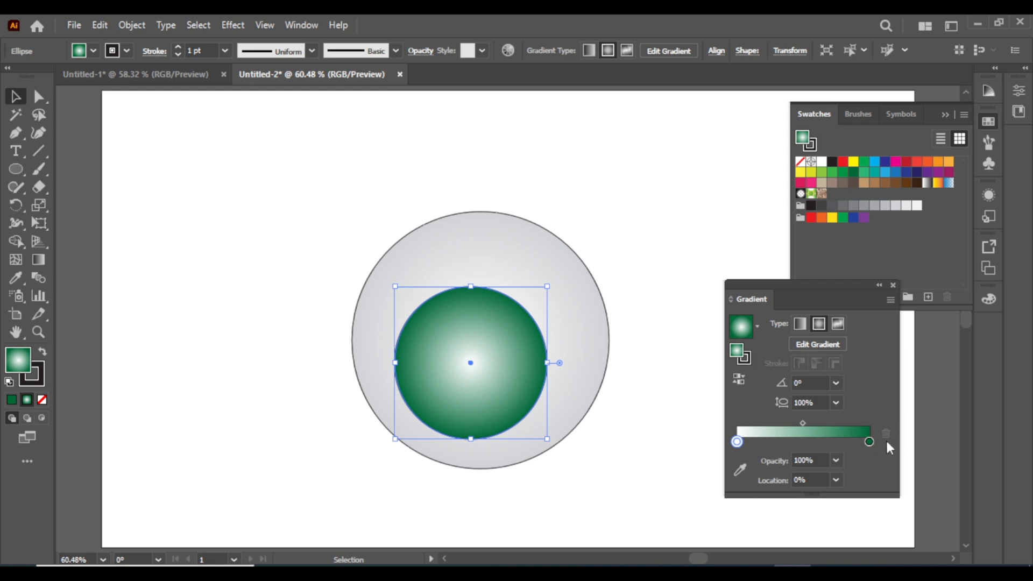
click(869, 441)
drag(853, 172, 870, 439)
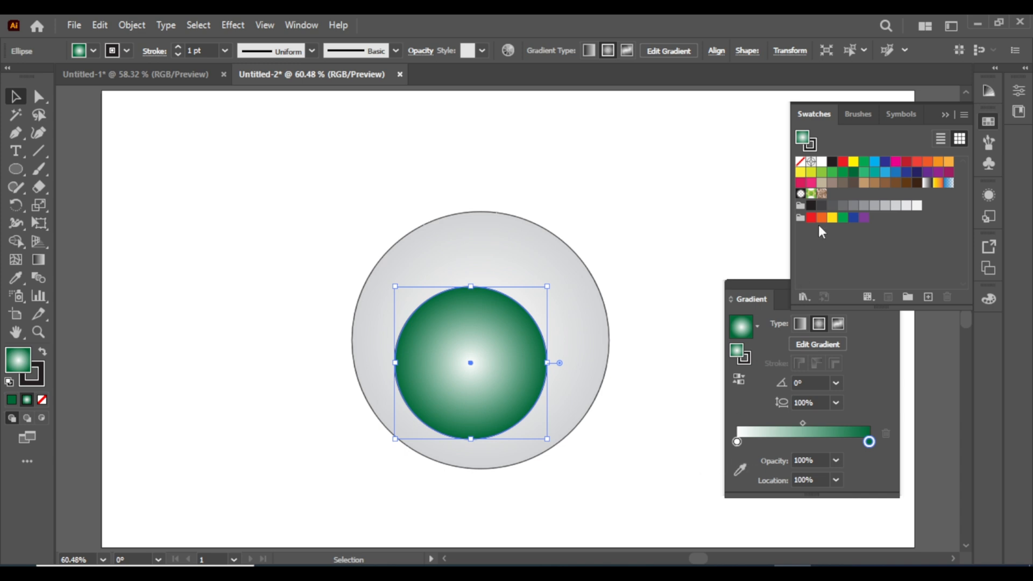
drag(865, 173, 737, 443)
click(737, 442)
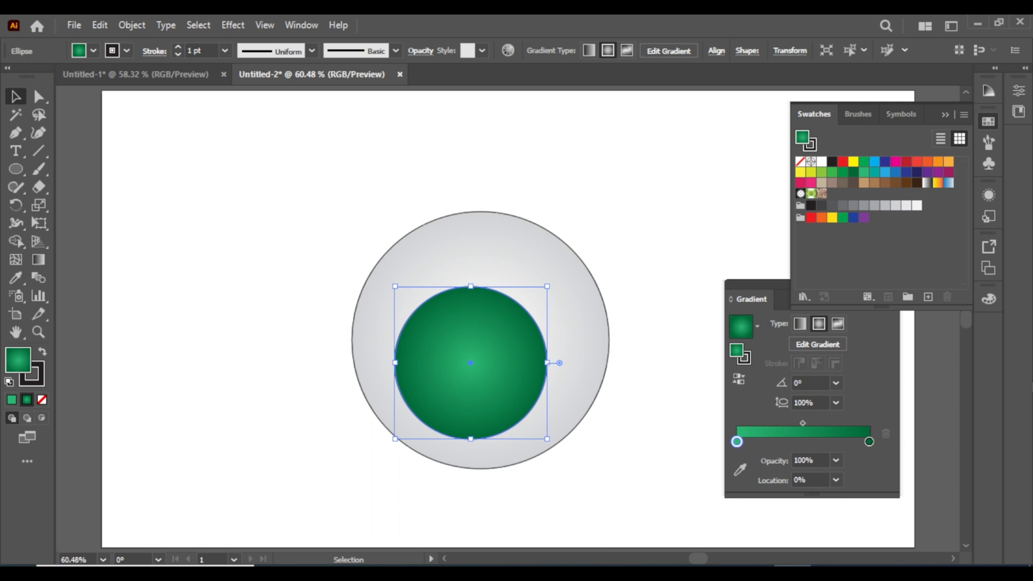
Redraw the green circle's radial gradient diagonally at about 46°, starting near its centre and ending beyond its upper-right edge.
mouse_move(607, 565)
click(38, 259)
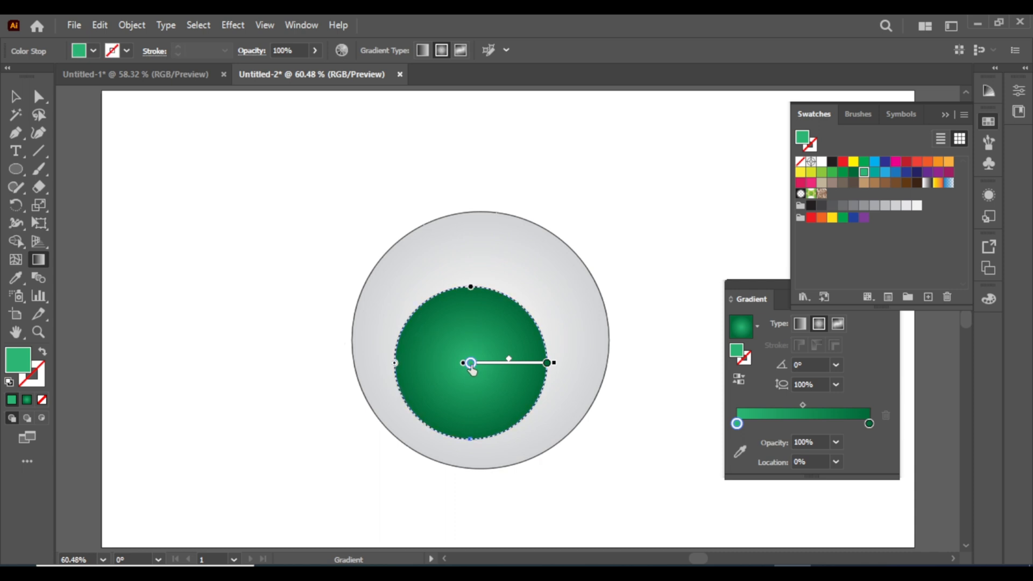
mouse_move(472, 369)
mouse_down()
mouse_move(511, 371)
mouse_move(470, 363)
mouse_up()
click(548, 364)
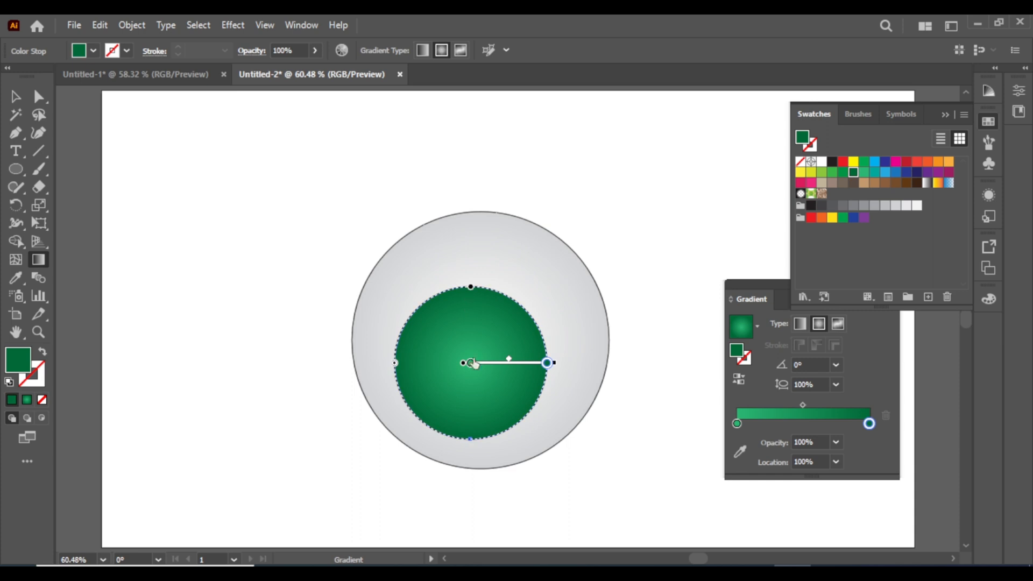
drag(470, 349, 533, 284)
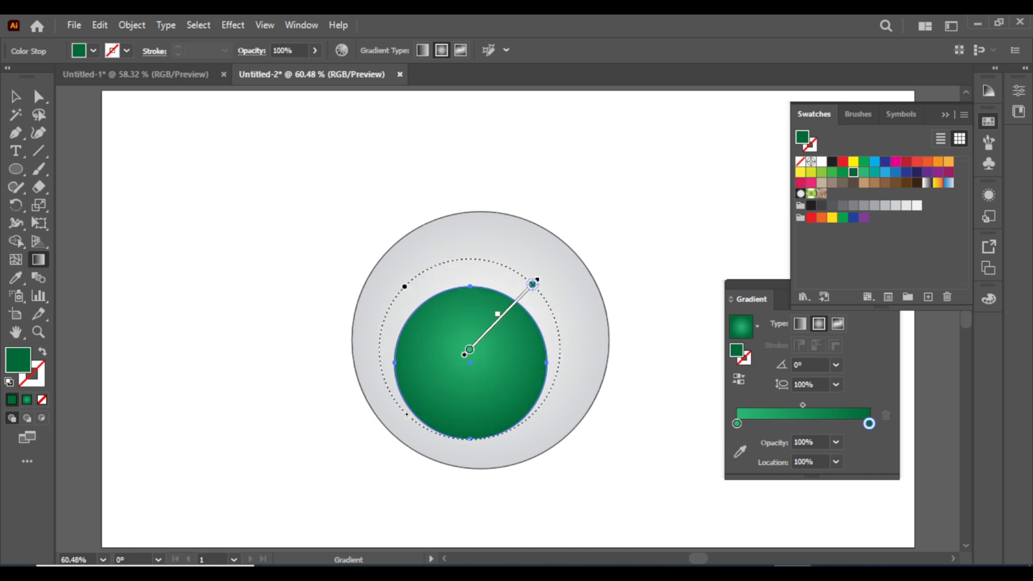
mouse_move(474, 358)
mouse_down()
mouse_move(471, 372)
mouse_move(486, 375)
mouse_move(431, 365)
mouse_move(471, 366)
mouse_up()
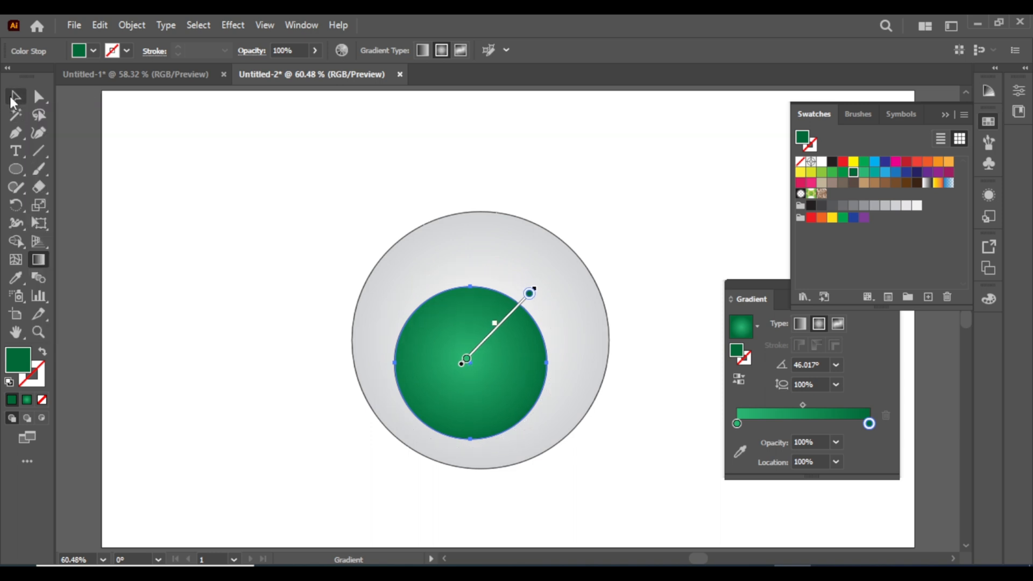
Copy the green circle, paste it in front, and shrink the copy around its centre to about 40 percent for the pupil.
click(16, 98)
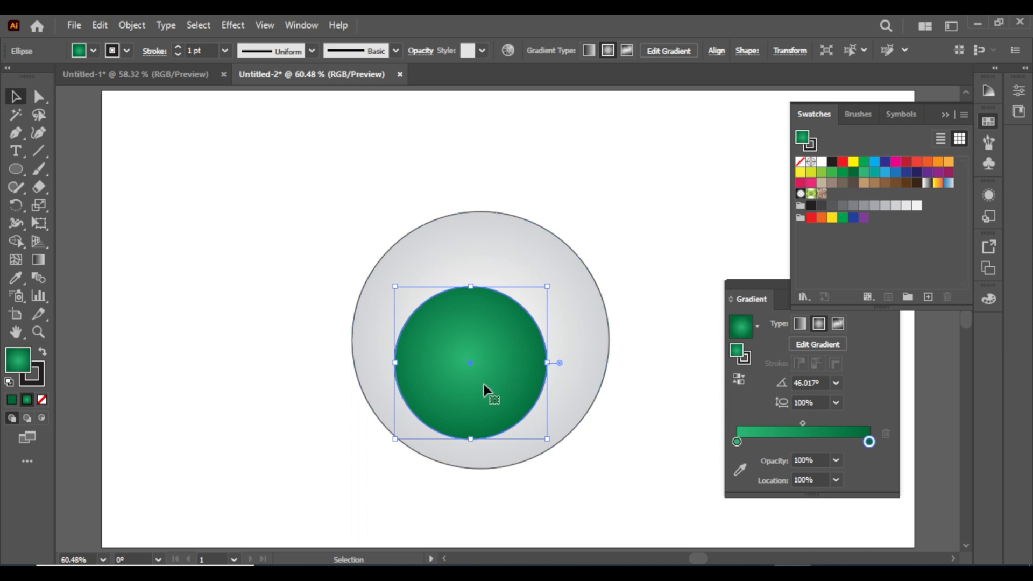
click(99, 24)
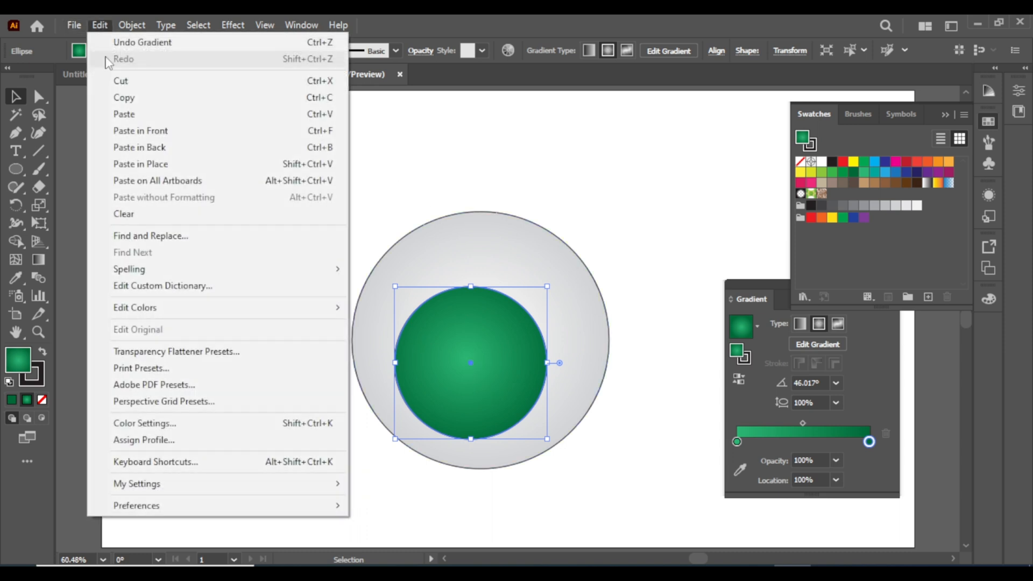
click(138, 98)
click(100, 25)
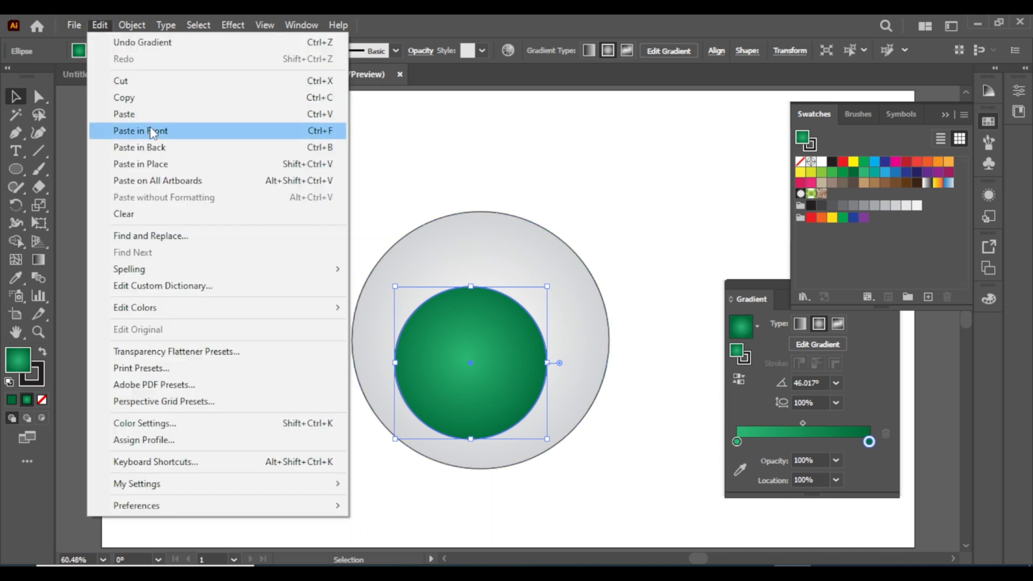
click(155, 131)
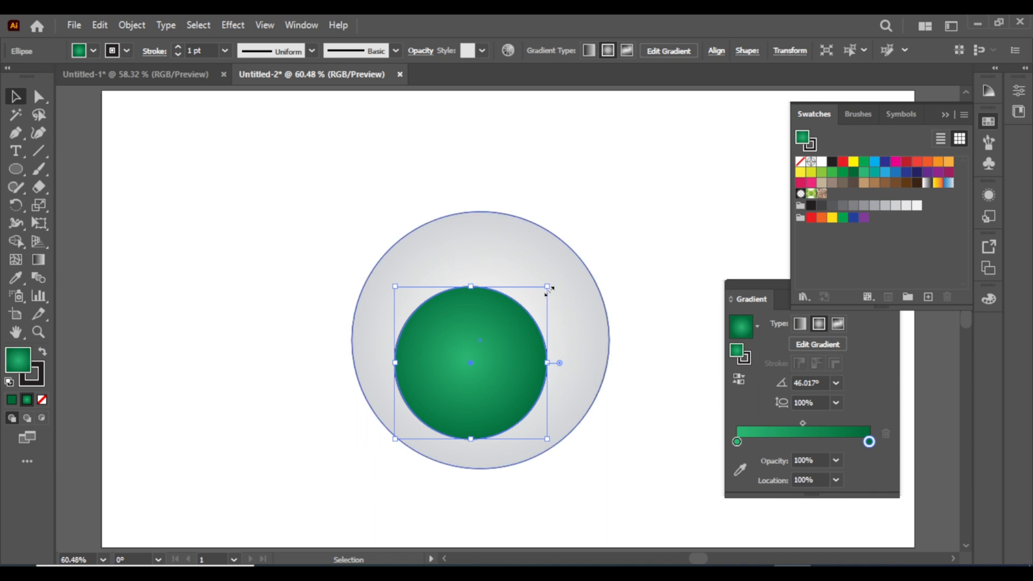
drag(547, 289, 506, 332)
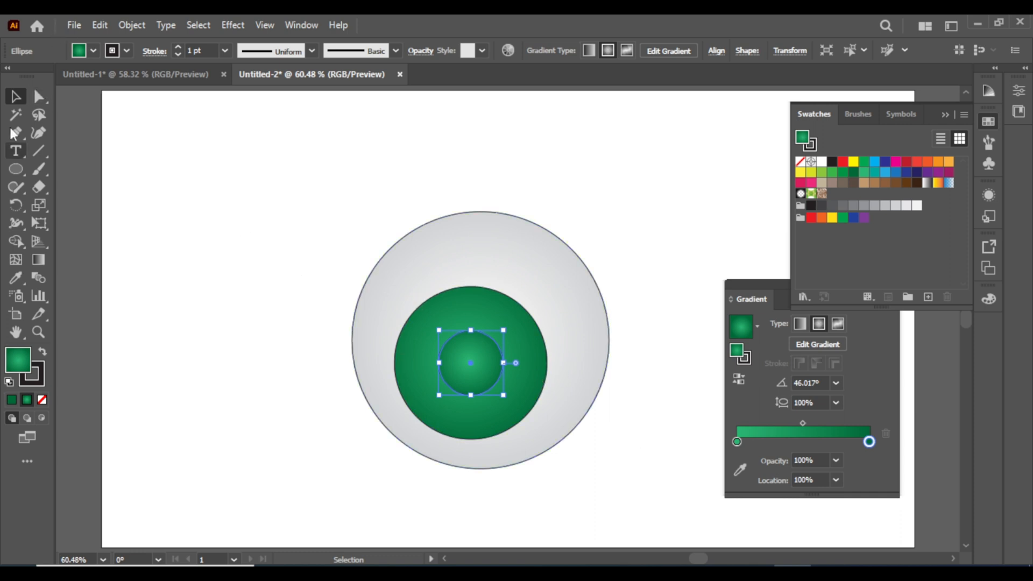
Fill the pupil circle with black and offset the iris and pupil toward the eyeball's lower-left side.
click(821, 172)
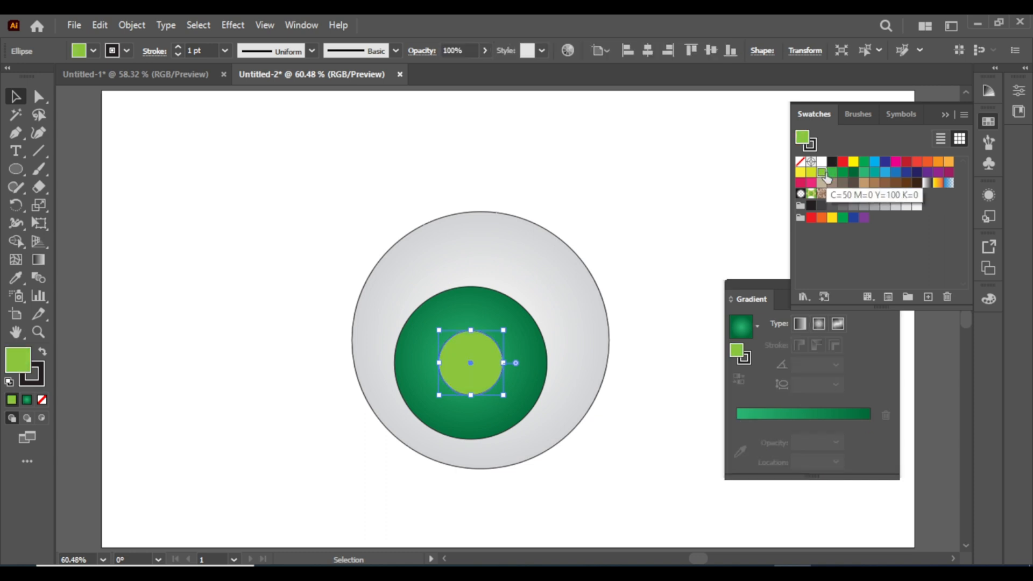
click(832, 162)
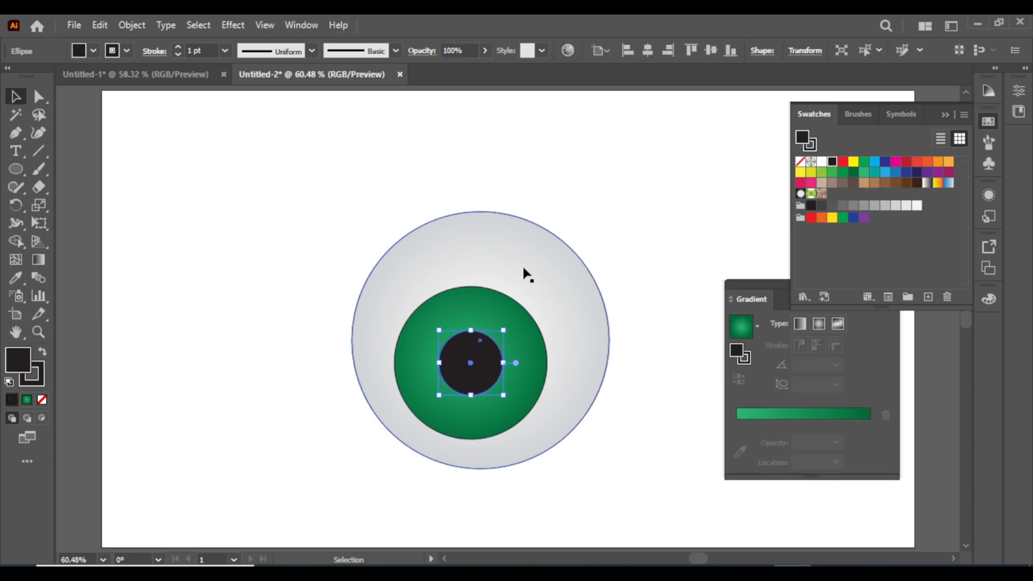
drag(522, 401, 434, 397)
Widen the white area of the eyeball's gradient by moving its white stop to about 22% and its midpoint toward the grey end.
click(546, 299)
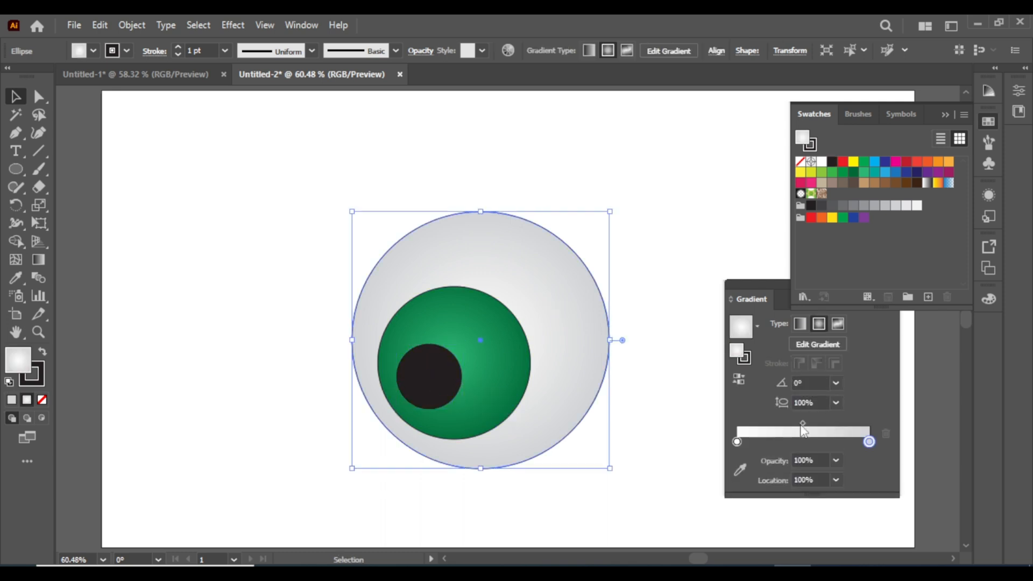
drag(802, 424, 829, 426)
drag(736, 442, 766, 444)
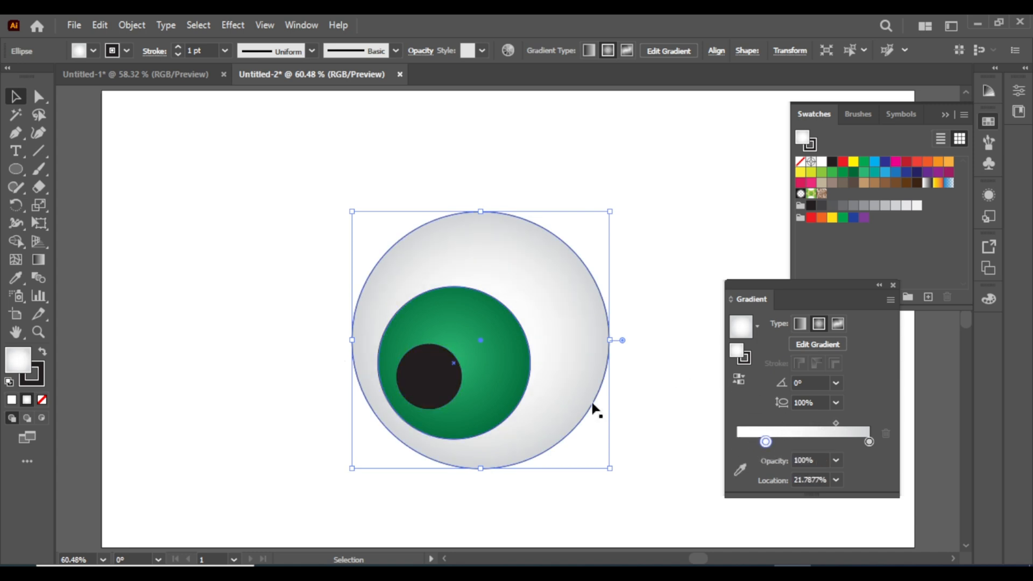
click(836, 423)
Adjust the green iris gradient by moving its light stop slightly inward and setting its midpoint at about 66%.
mouse_move(836, 424)
mouse_down()
mouse_move(849, 423)
mouse_move(824, 423)
mouse_move(838, 423)
mouse_up()
click(516, 385)
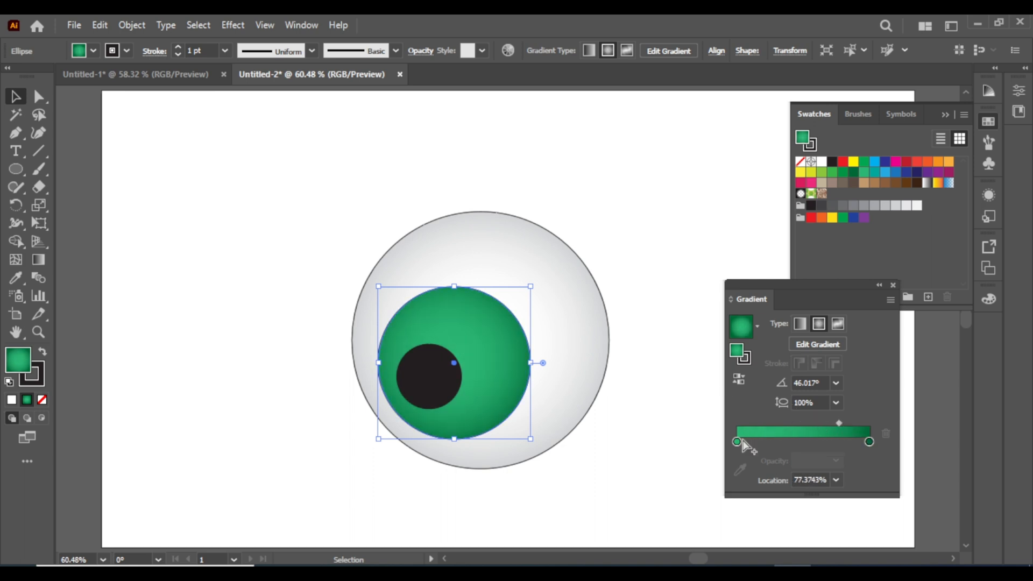
mouse_move(741, 441)
mouse_down()
mouse_move(771, 441)
mouse_move(755, 441)
mouse_up()
drag(842, 423, 829, 423)
click(437, 381)
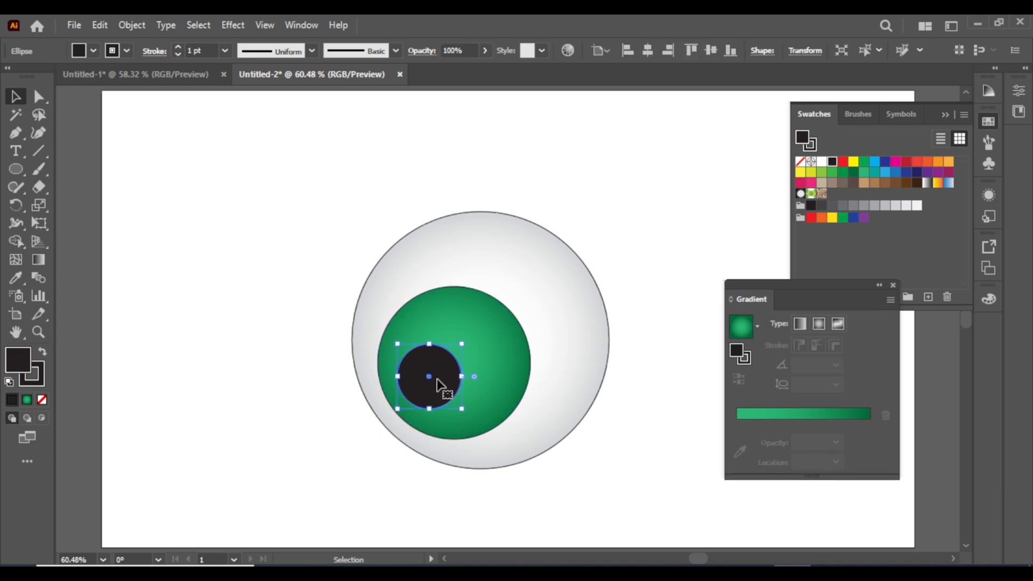
click(473, 326)
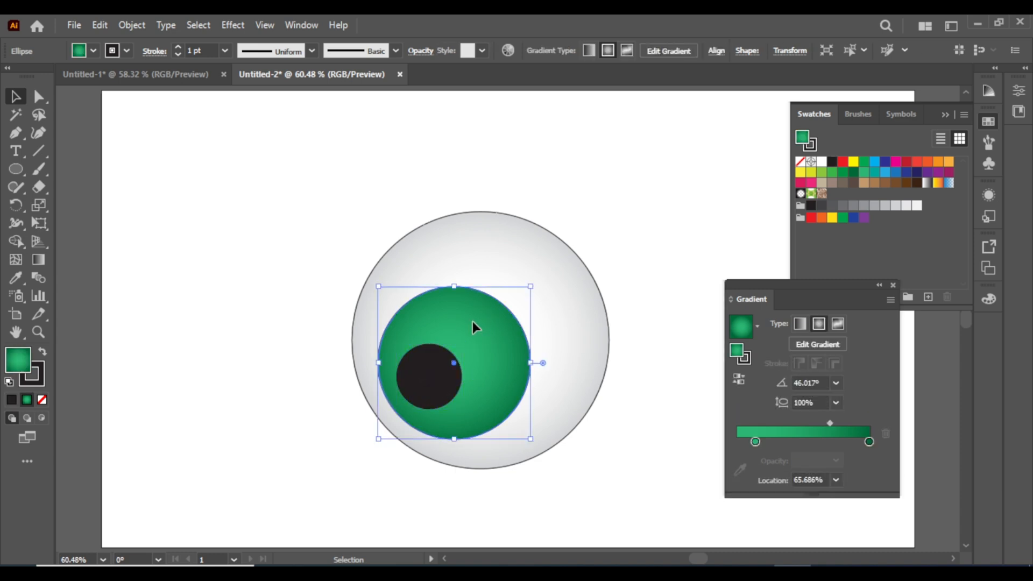
drag(471, 323, 471, 324)
click(354, 257)
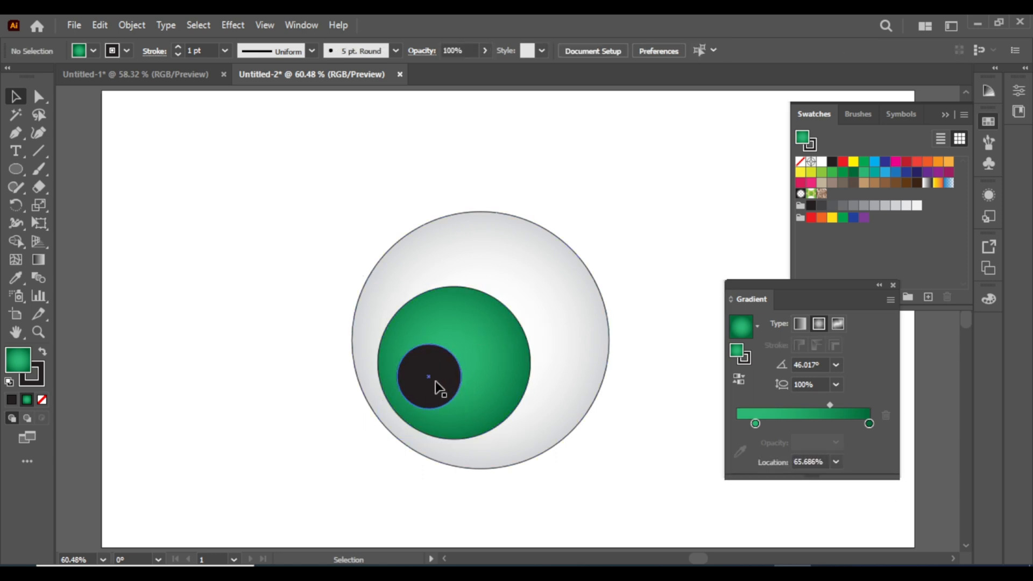
Copy the black pupil, paste it in front, shrink the copy around its centre to about half size, and fill it with white.
click(438, 386)
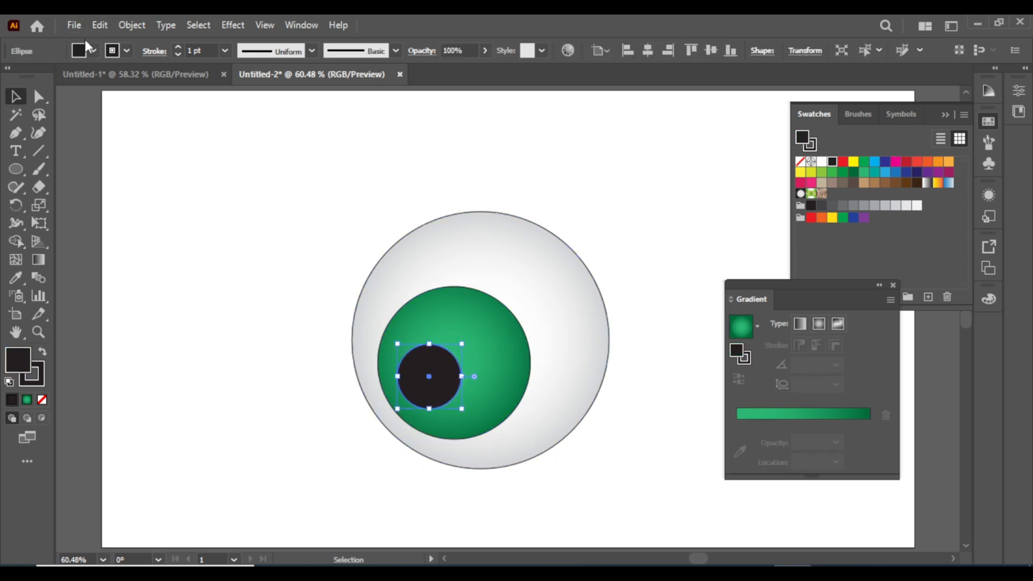
click(98, 27)
click(156, 98)
click(100, 26)
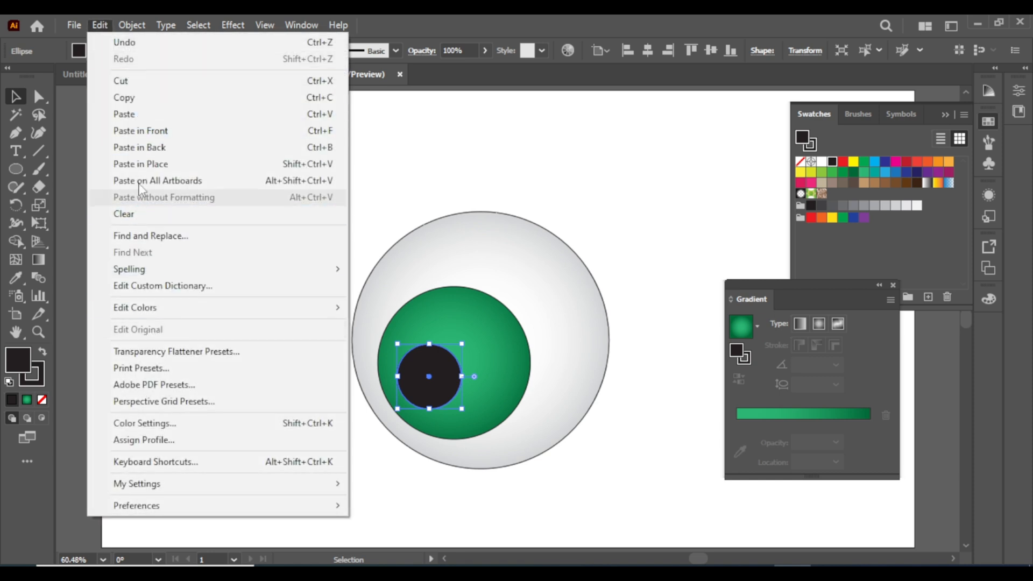
click(148, 131)
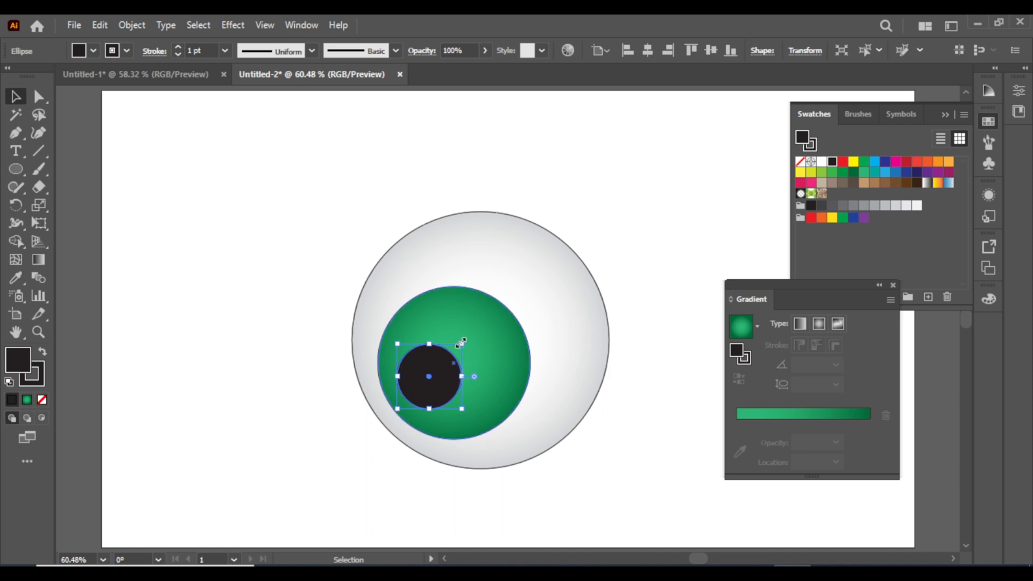
drag(461, 343, 446, 359)
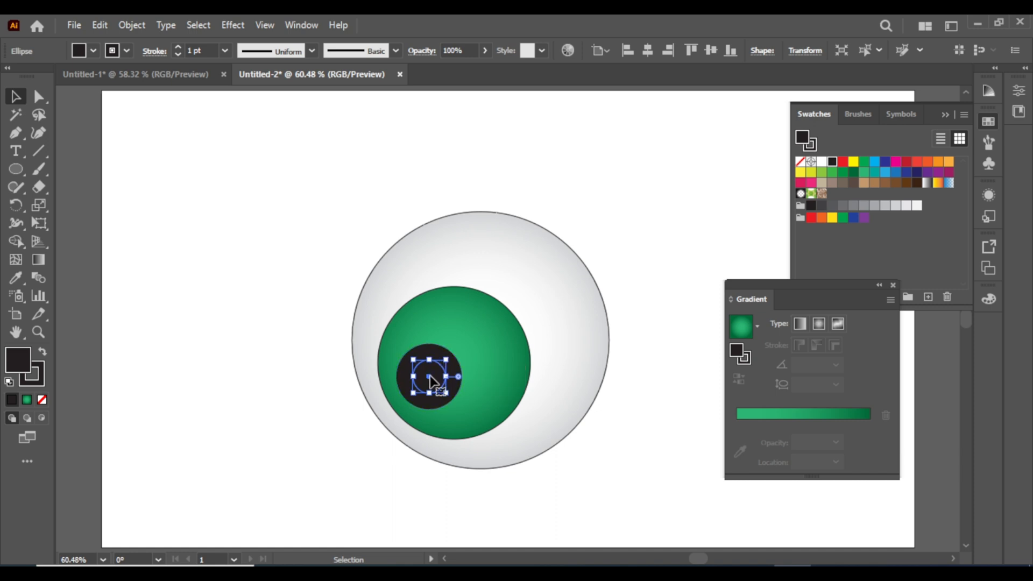
click(821, 164)
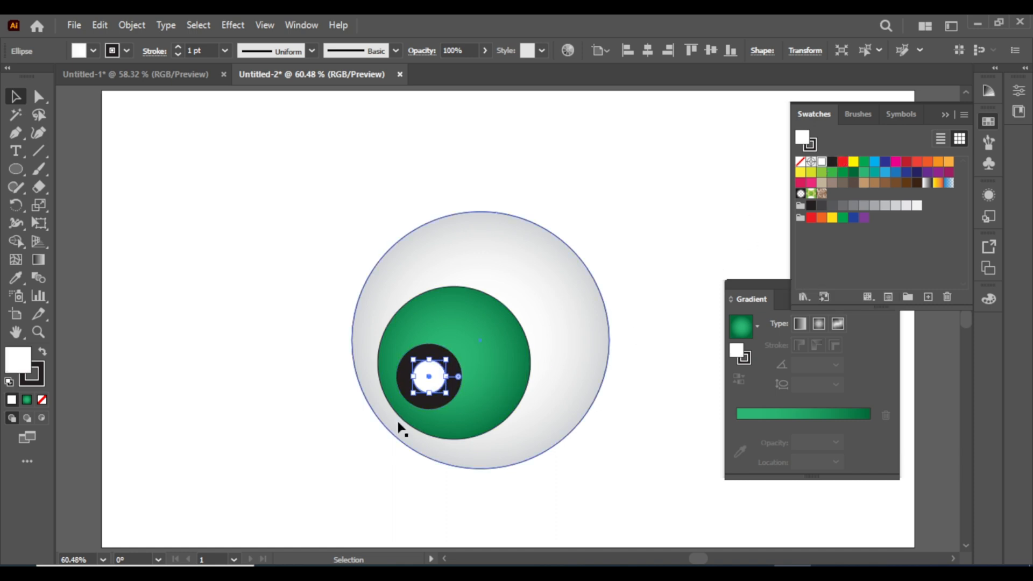
Position the white highlight on the pupil's upper-right edge and place a smaller white copy on its lower-left edge.
drag(436, 381, 452, 351)
click(429, 409)
drag(445, 394, 421, 408)
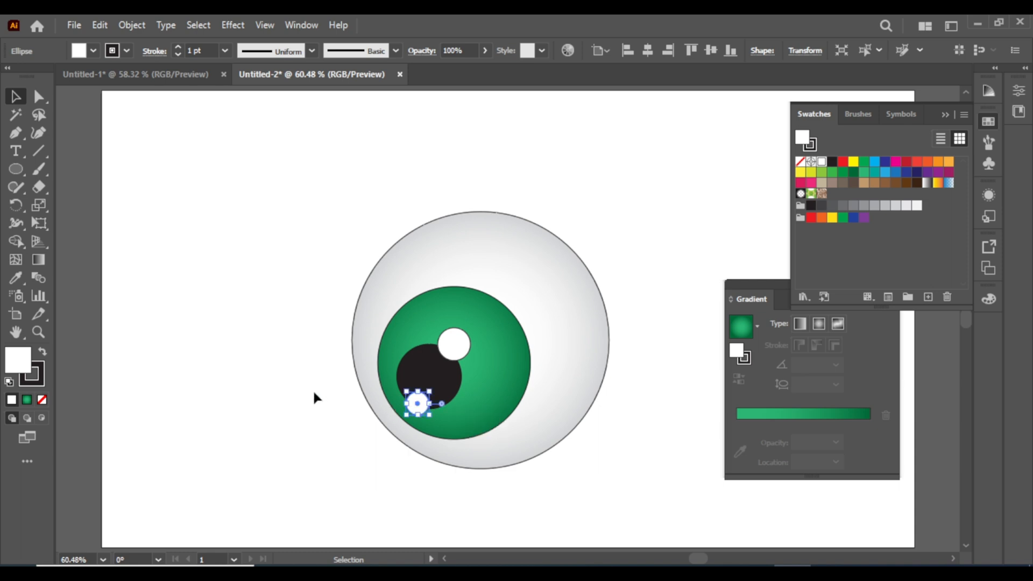
click(312, 392)
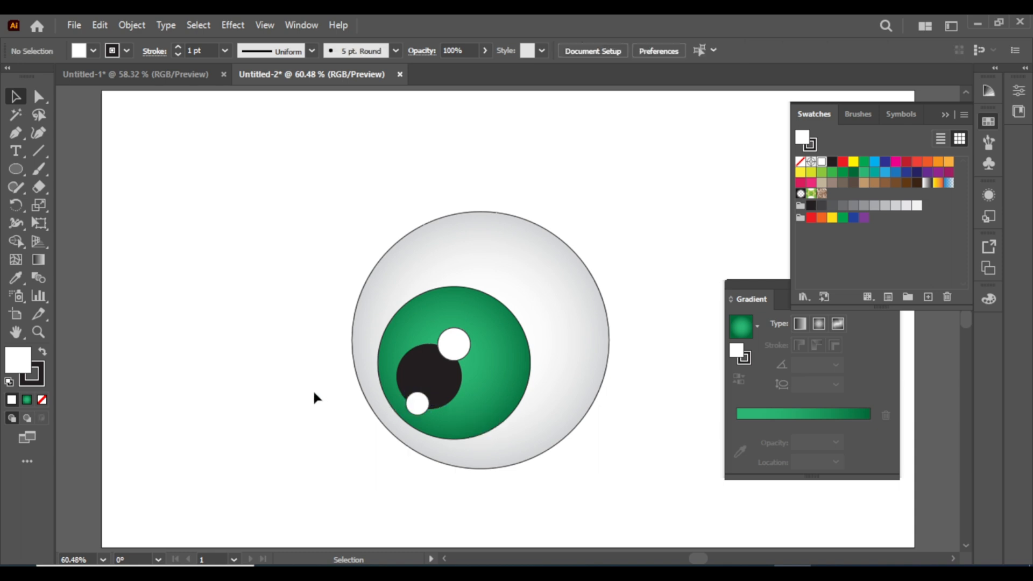
Move the iris gradient's light stop to about 22% and set the gradient angle to 0°.
click(470, 396)
click(761, 441)
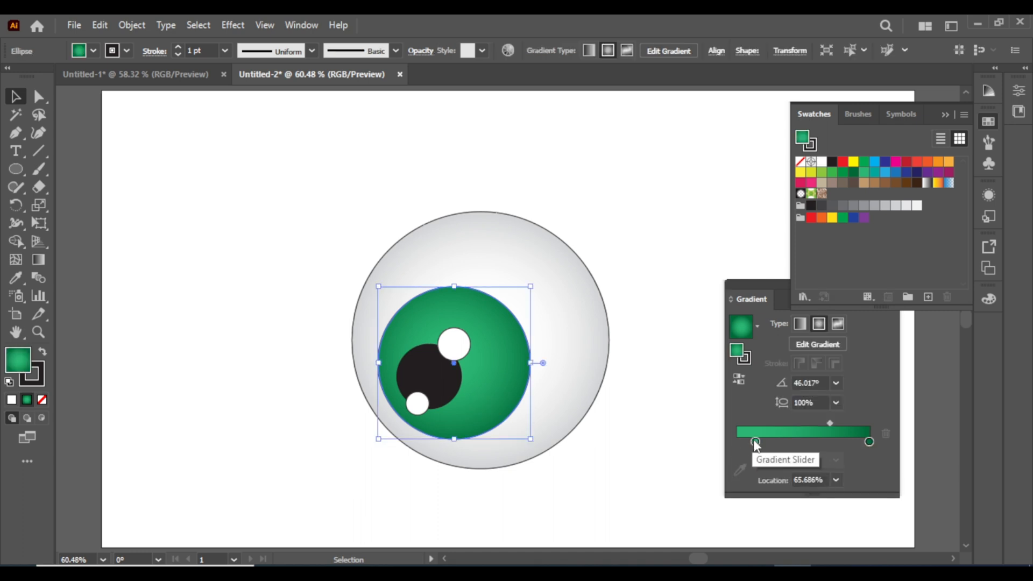
drag(761, 442, 766, 443)
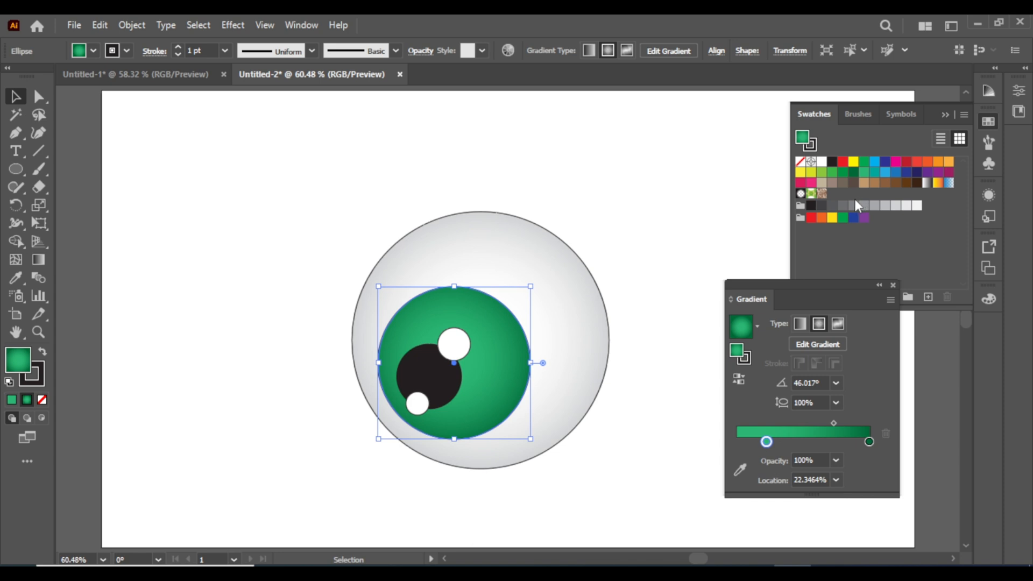
click(842, 173)
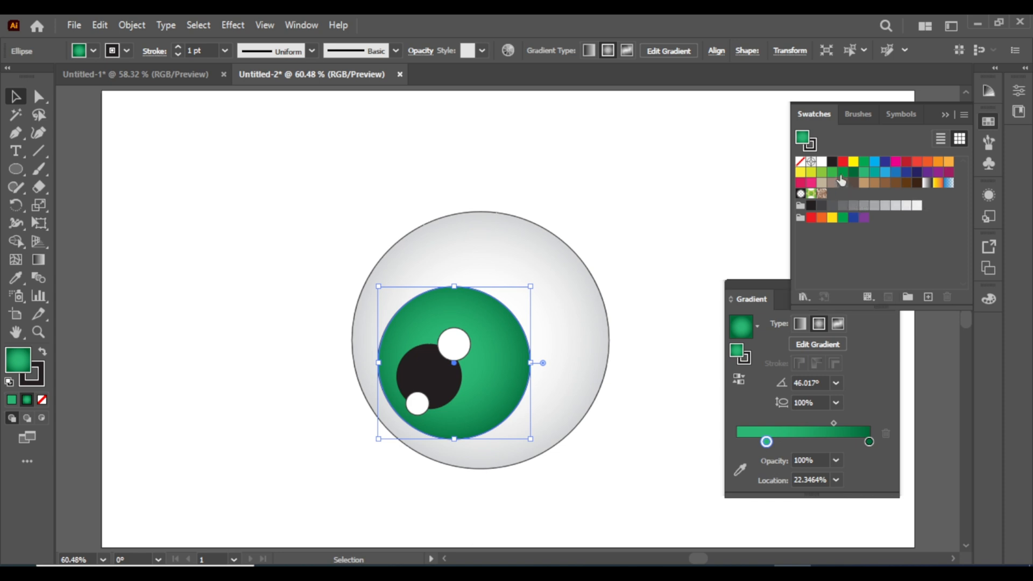
click(805, 414)
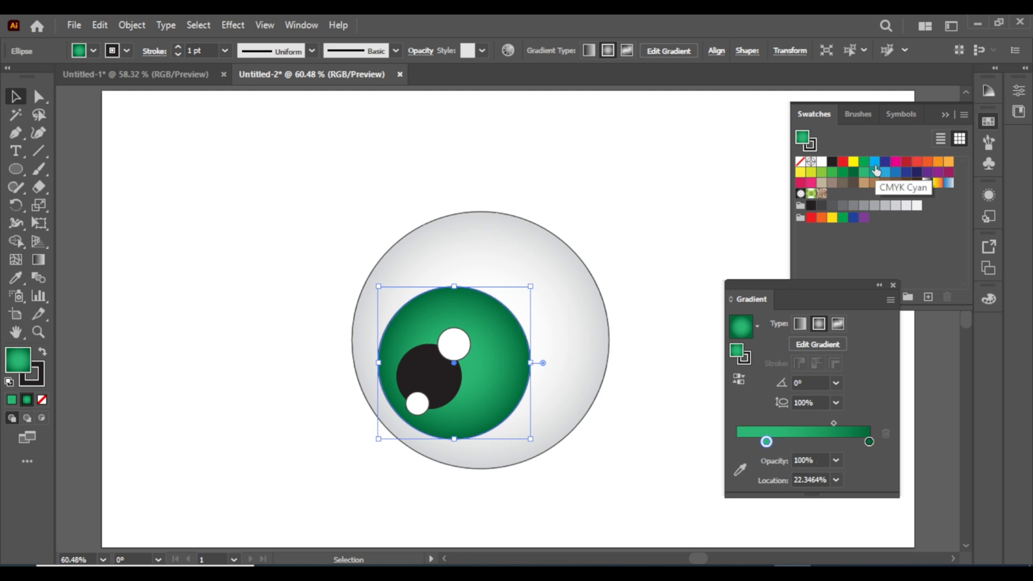
Try CMYK Cyan and a teal swatch on the iris gradient's light stop, and return it to the light green swatch.
drag(874, 164, 768, 434)
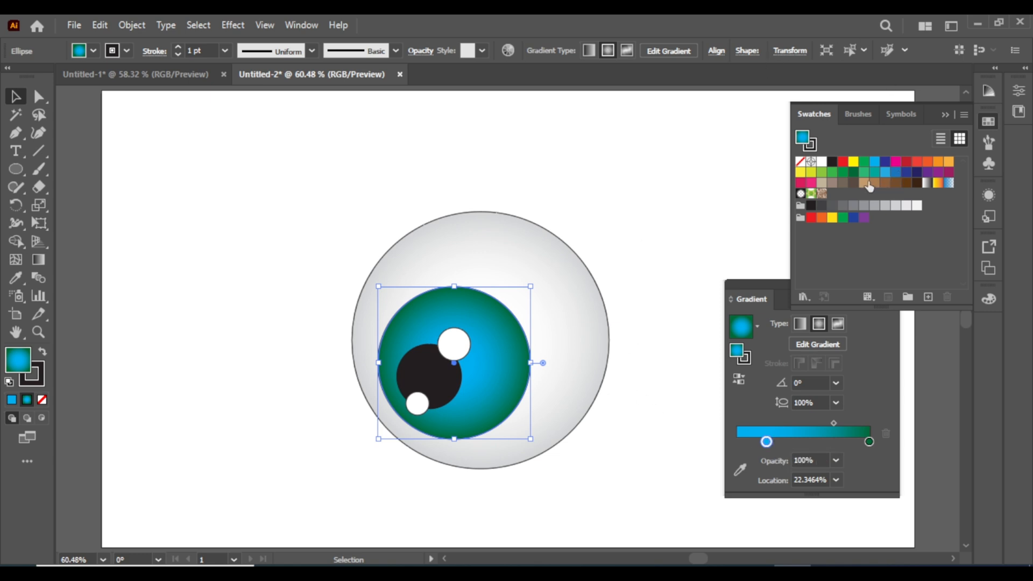
drag(874, 173, 767, 445)
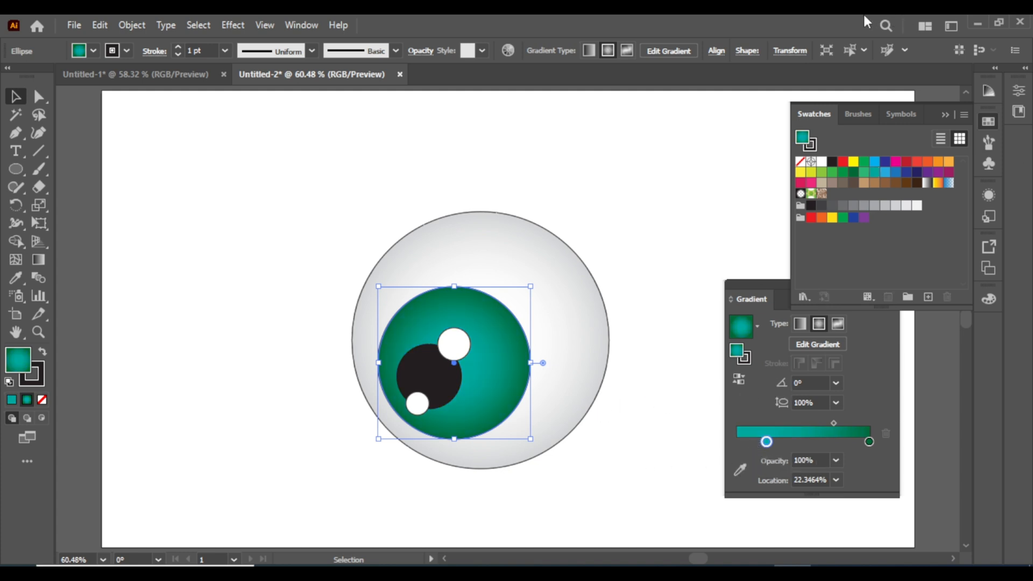
click(863, 173)
drag(767, 454, 767, 442)
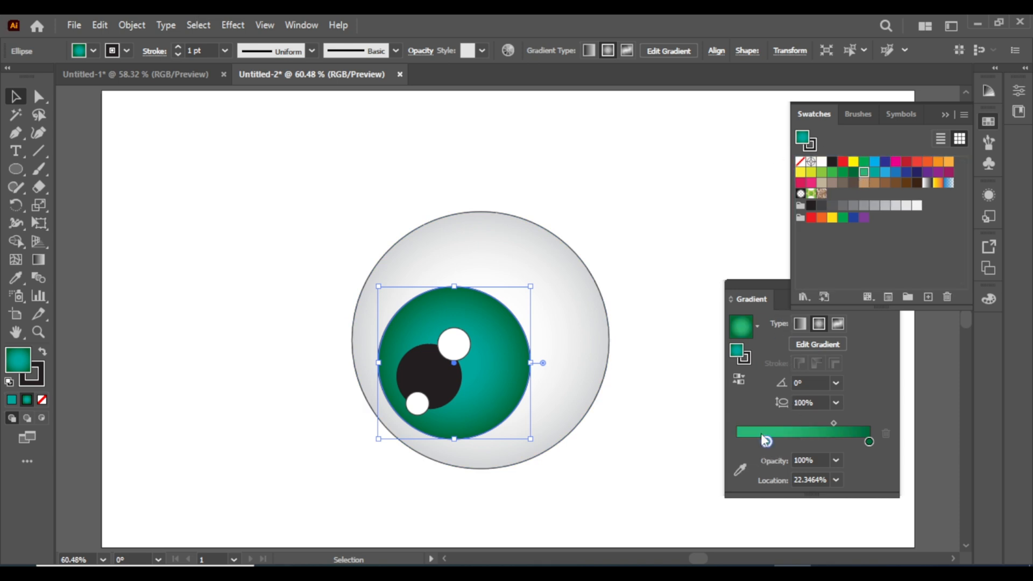
click(381, 222)
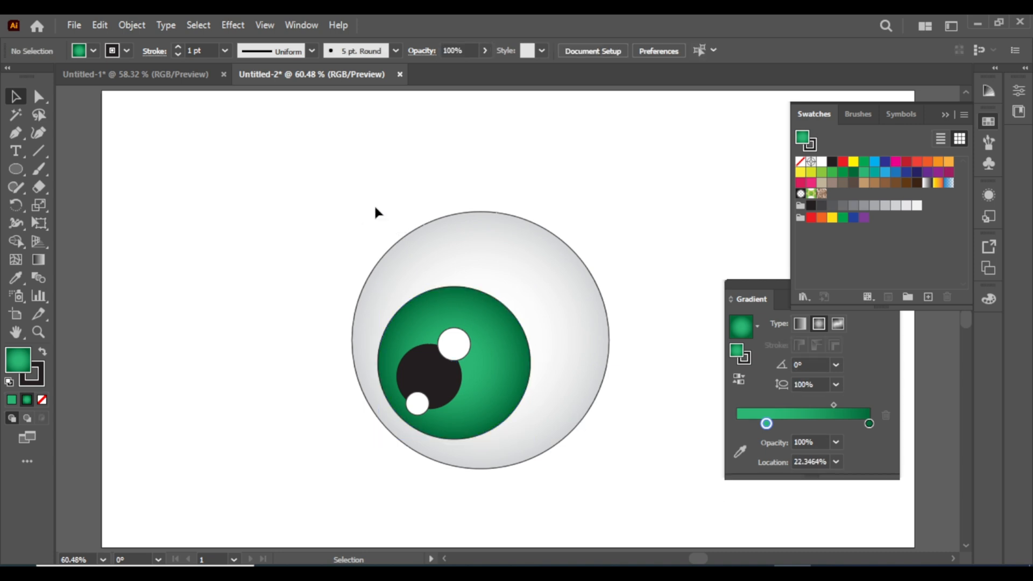
Try grouping all the circles of the eyeball and ungroup them again.
drag(375, 207, 538, 428)
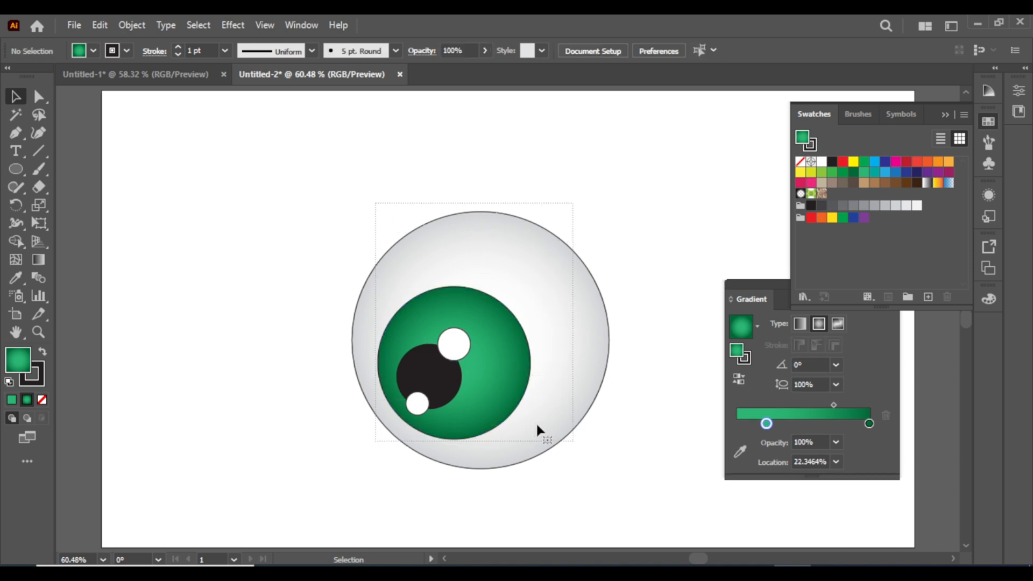
right_click(465, 381)
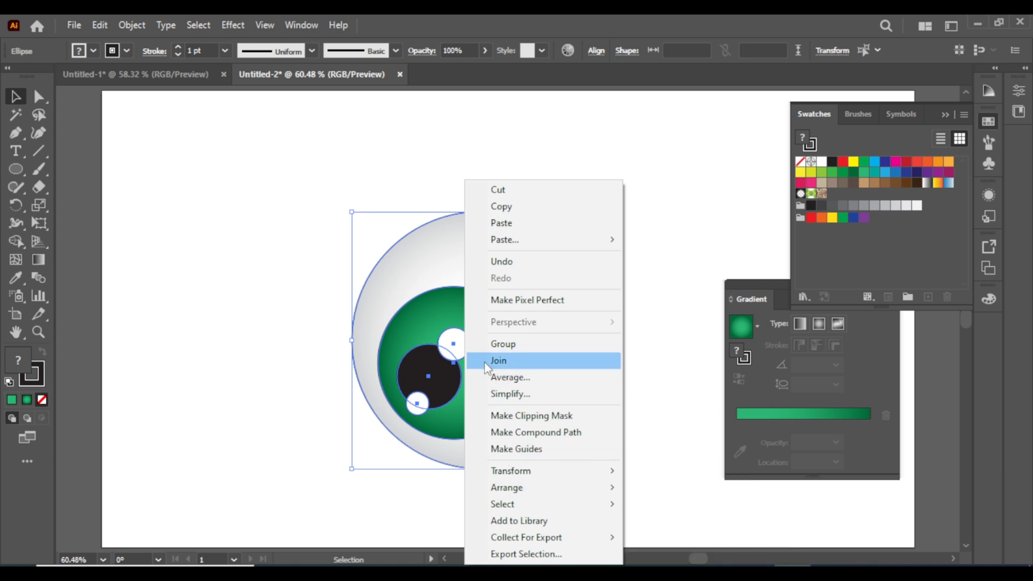
click(487, 344)
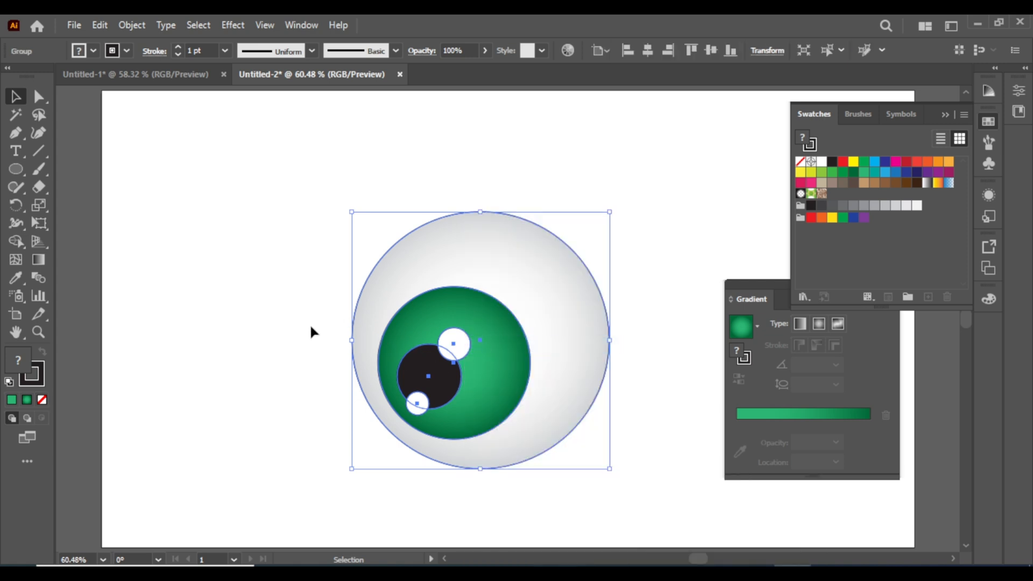
right_click(493, 372)
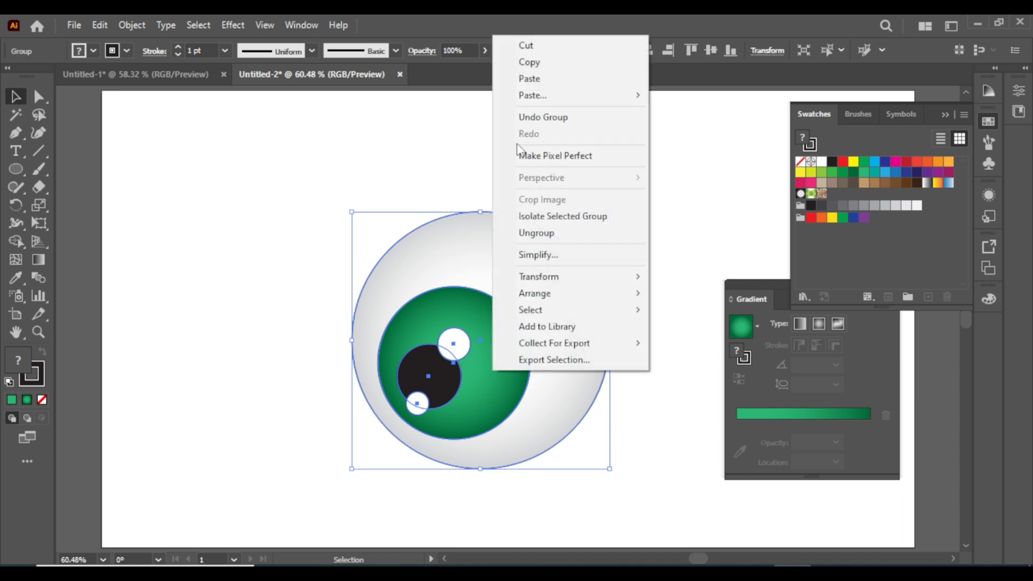
click(576, 233)
Shift the whole eyeball slightly down and to the left, and group all of its circles.
drag(501, 385, 499, 388)
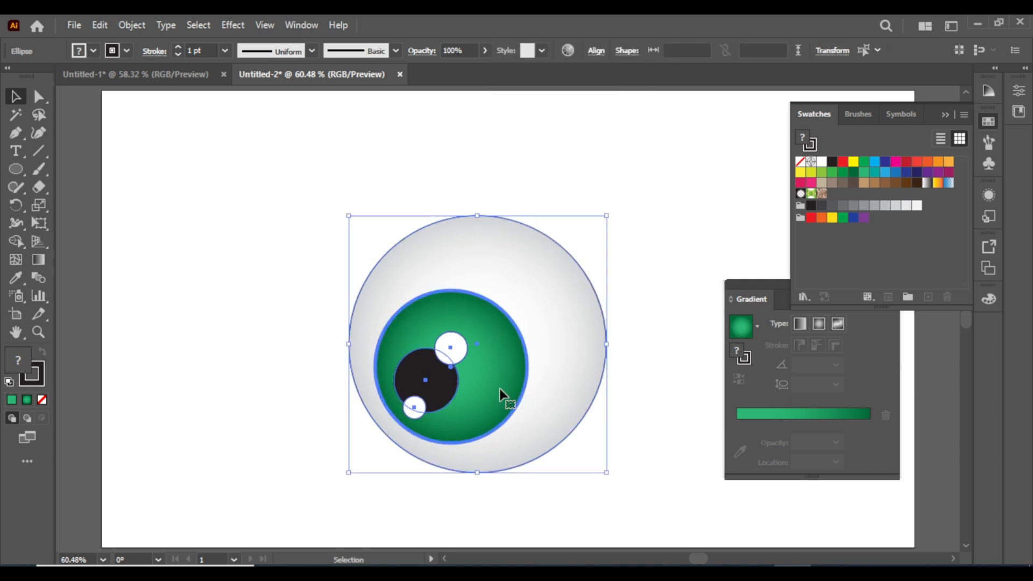
click(268, 407)
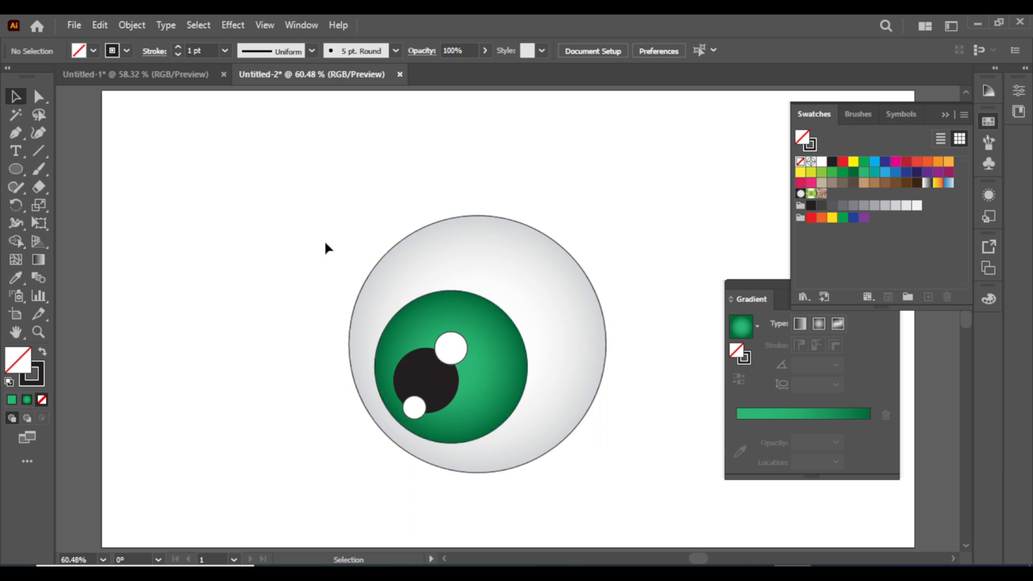
drag(331, 231, 576, 475)
right_click(471, 374)
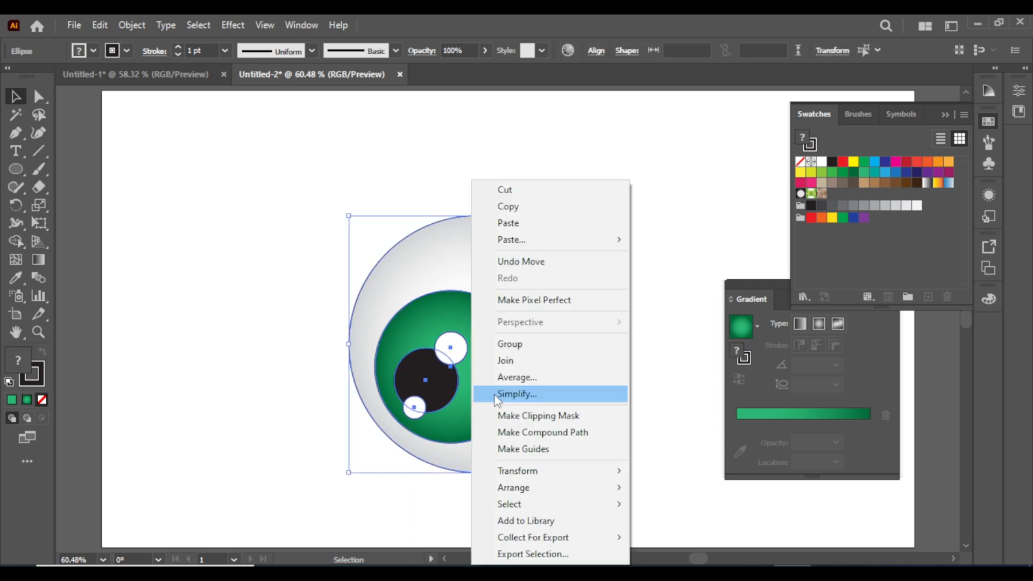
click(509, 345)
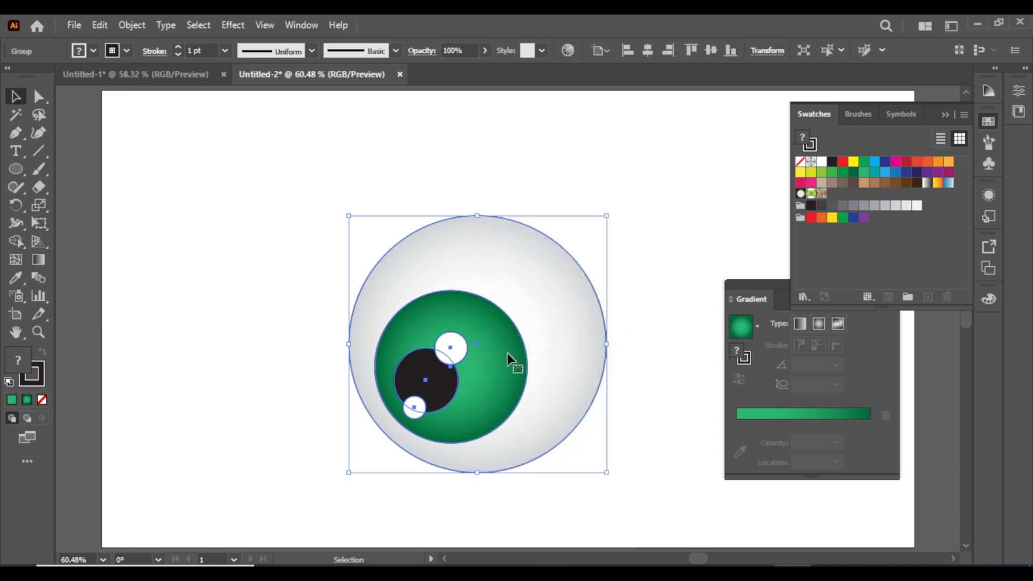
Create a reflected copy of the eyeball group across the vertical axis and place it to the left of the original.
right_click(496, 357)
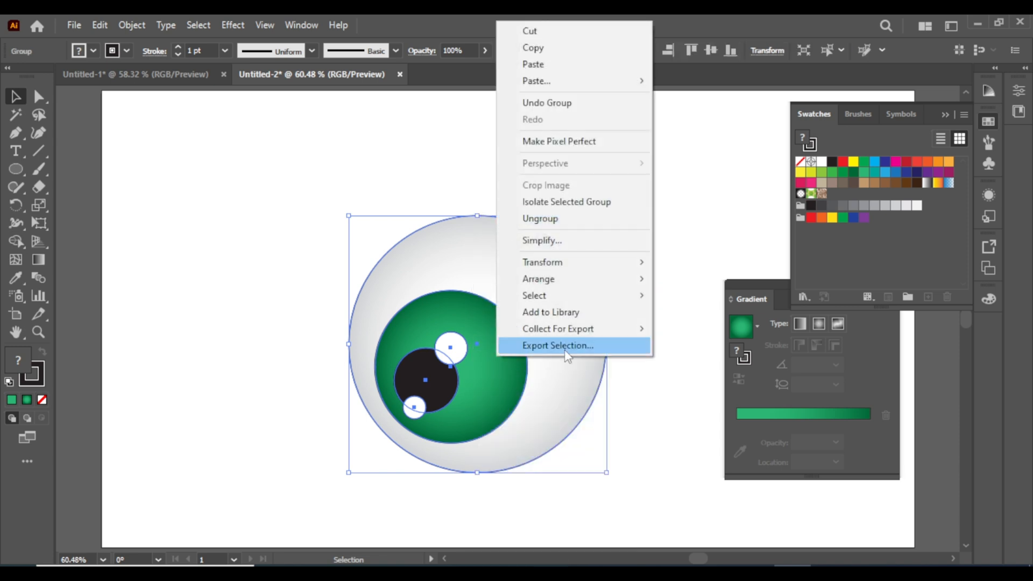
mouse_move(525, 264)
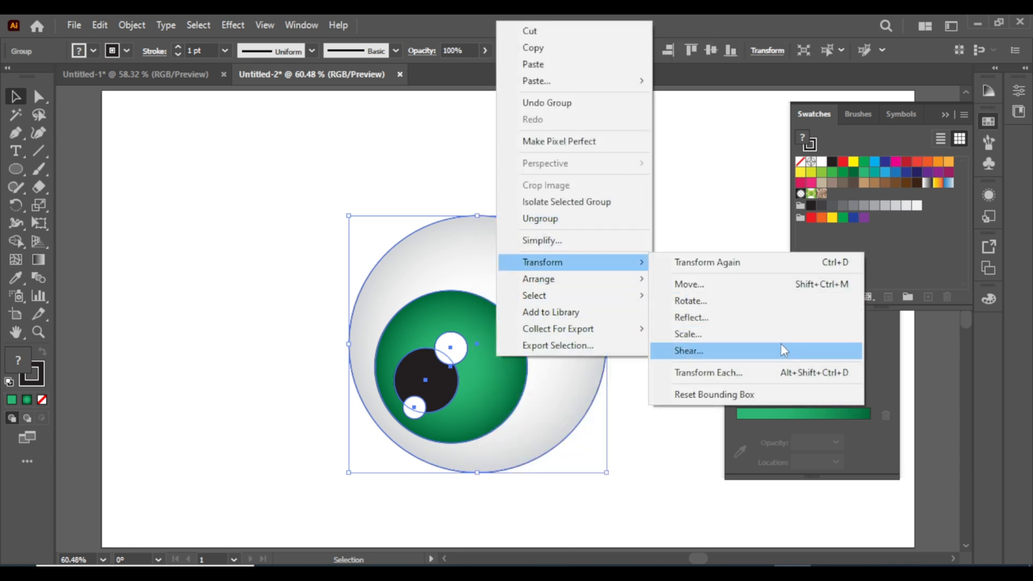
click(773, 329)
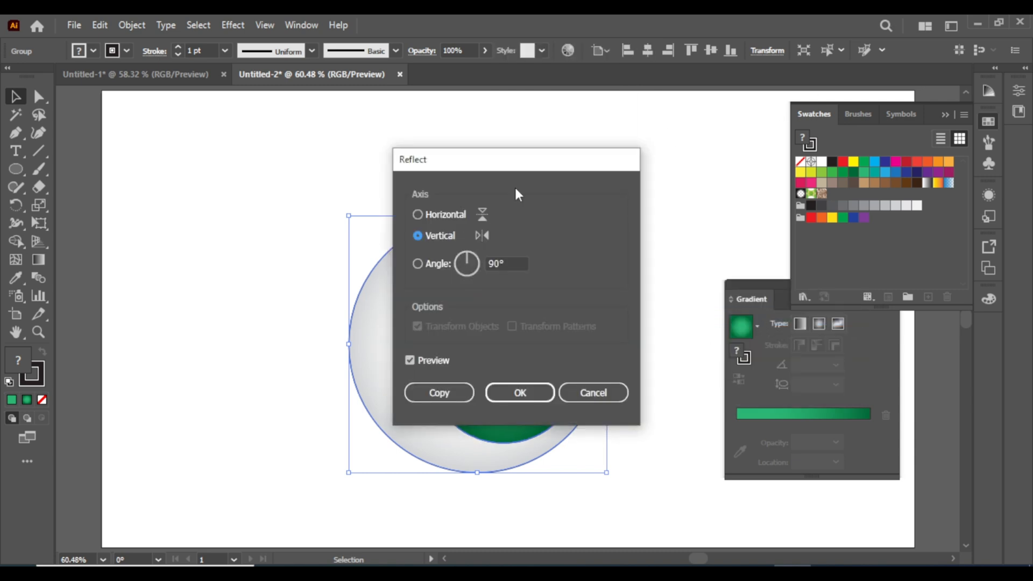
drag(520, 162, 204, 185)
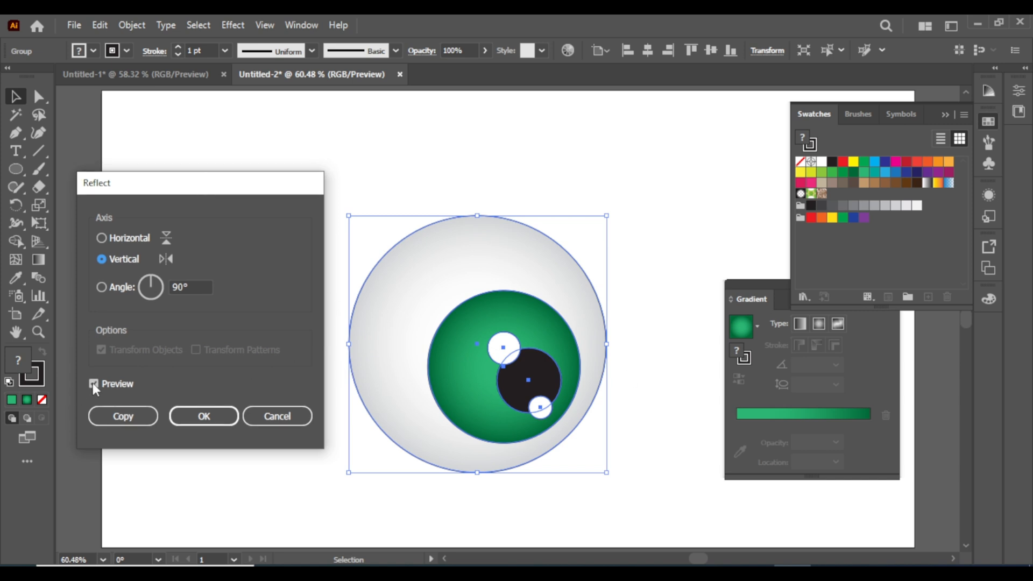
click(124, 417)
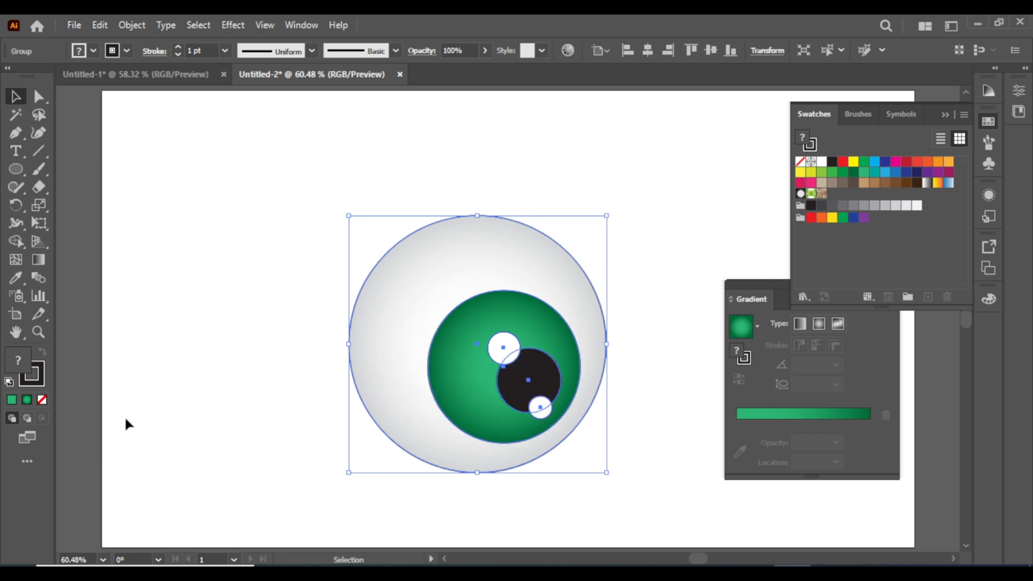
drag(424, 341, 157, 313)
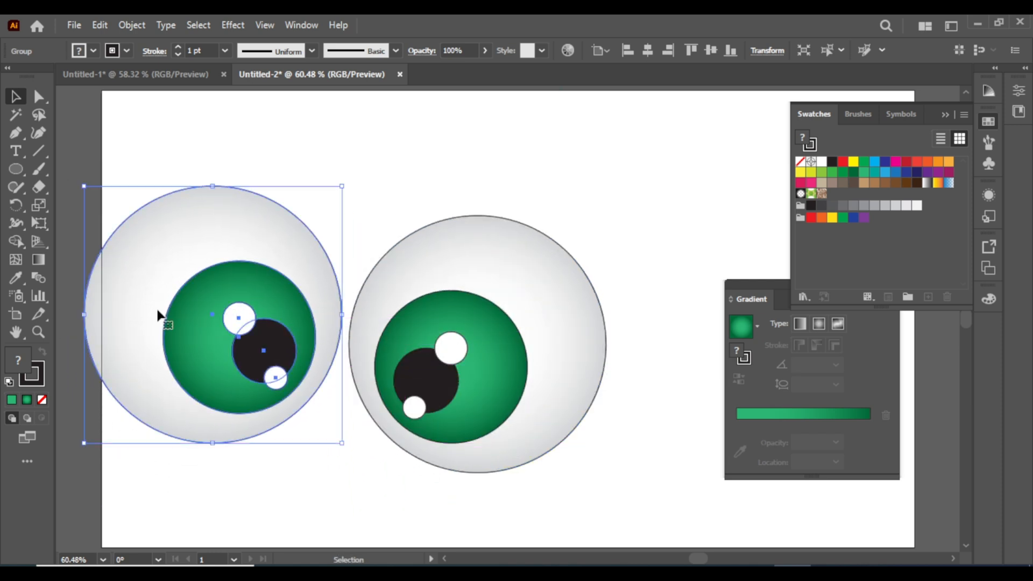
Collapse Swatches and Gradient, and dock the collapsed Gradient with the other palettes to clear the artboard.
click(944, 115)
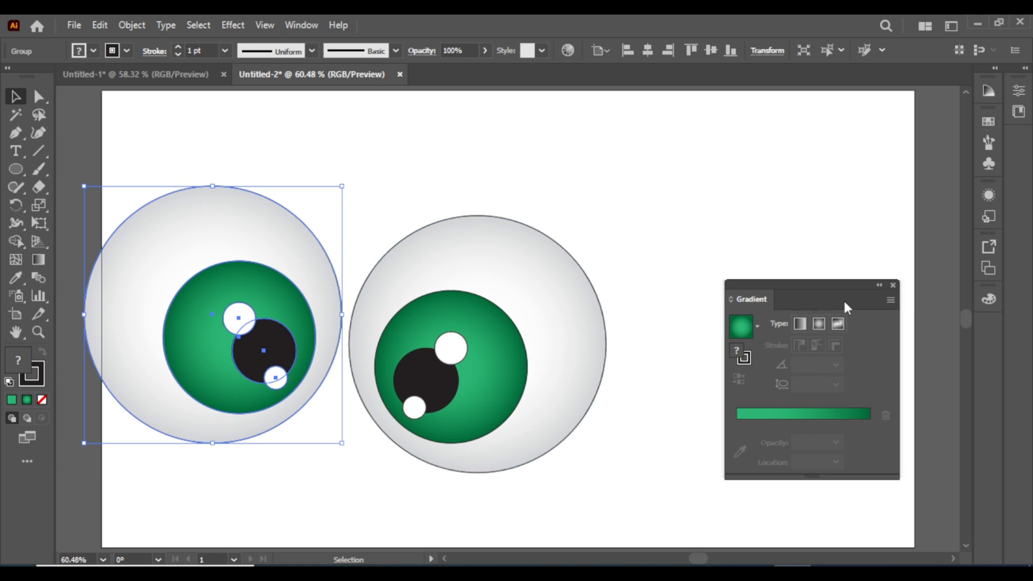
click(880, 286)
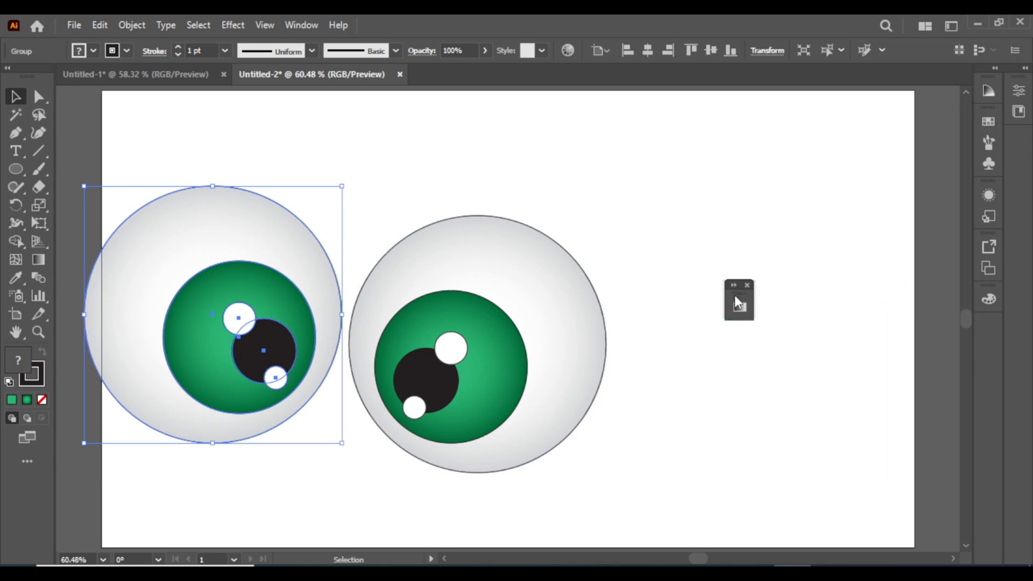
drag(739, 302, 989, 331)
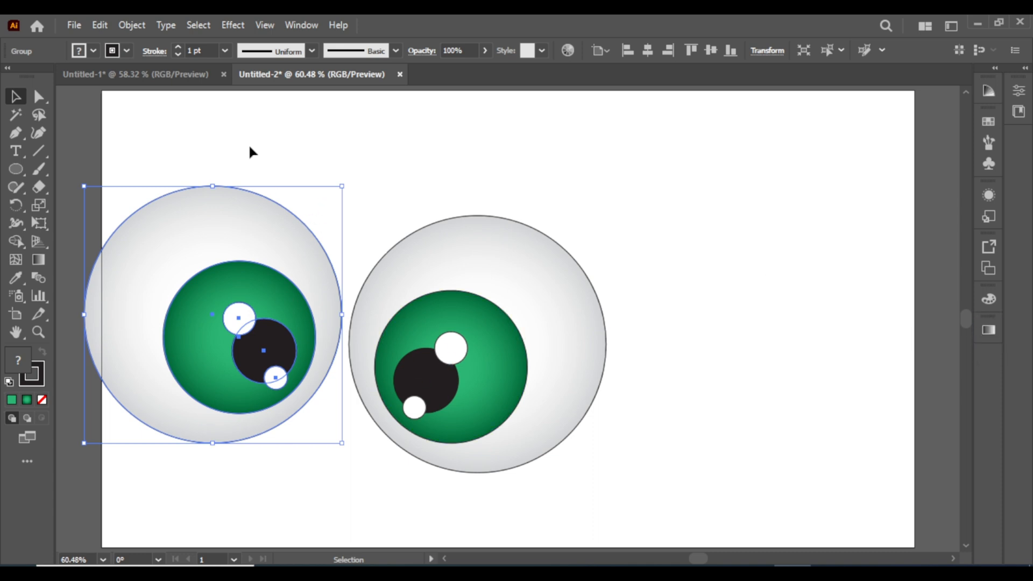
Move both eyeballs together to the middle of the artboard and lower the left one to sit beside the right one.
shift+click(460, 373)
drag(351, 376, 535, 365)
click(551, 488)
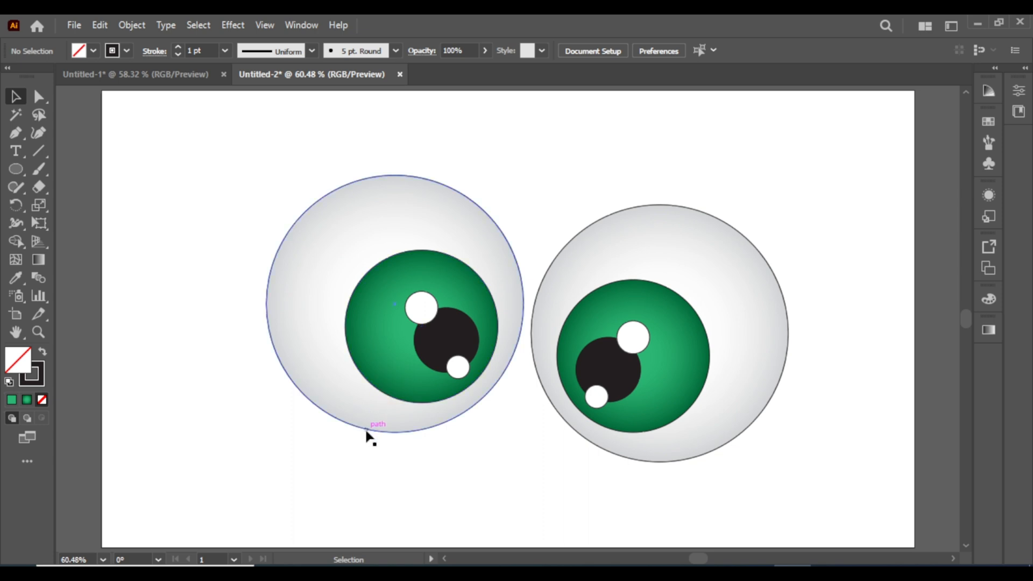
mouse_move(348, 403)
mouse_down()
mouse_move(358, 420)
mouse_move(339, 418)
mouse_move(336, 386)
mouse_move(362, 395)
mouse_move(353, 423)
mouse_up()
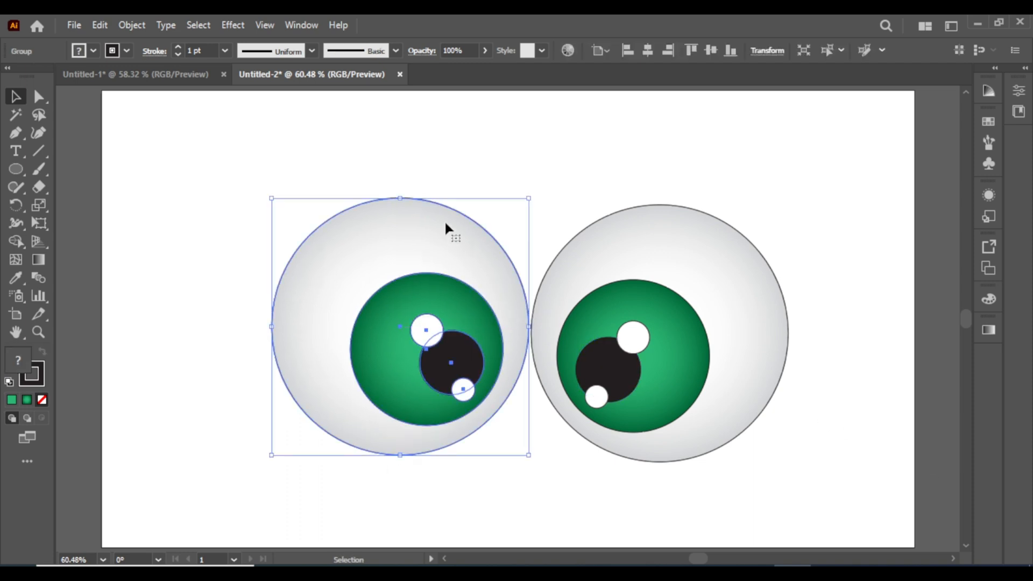
Group the left and right eyeballs into a single object.
shift+click(702, 408)
right_click(527, 347)
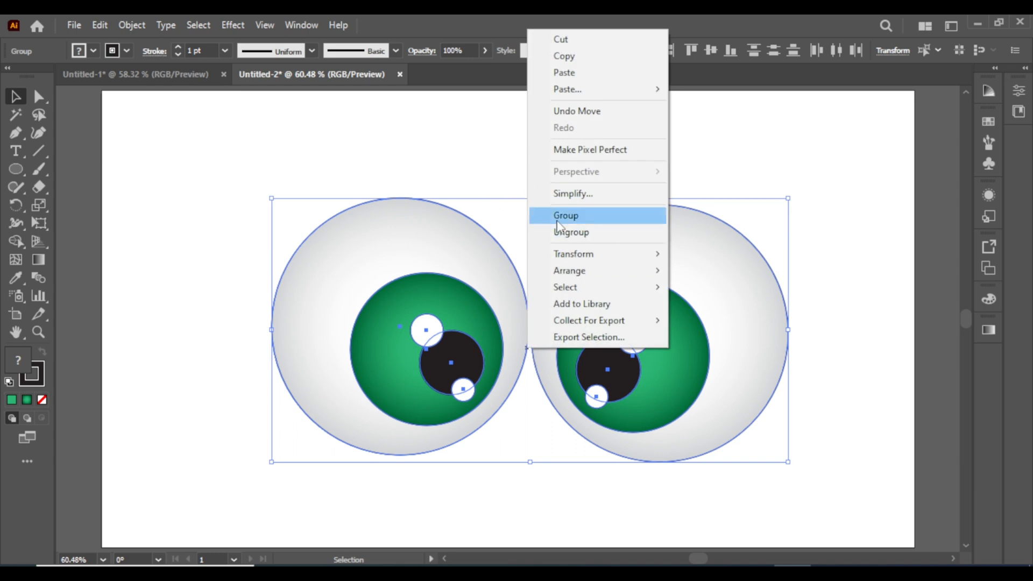
click(602, 218)
click(386, 159)
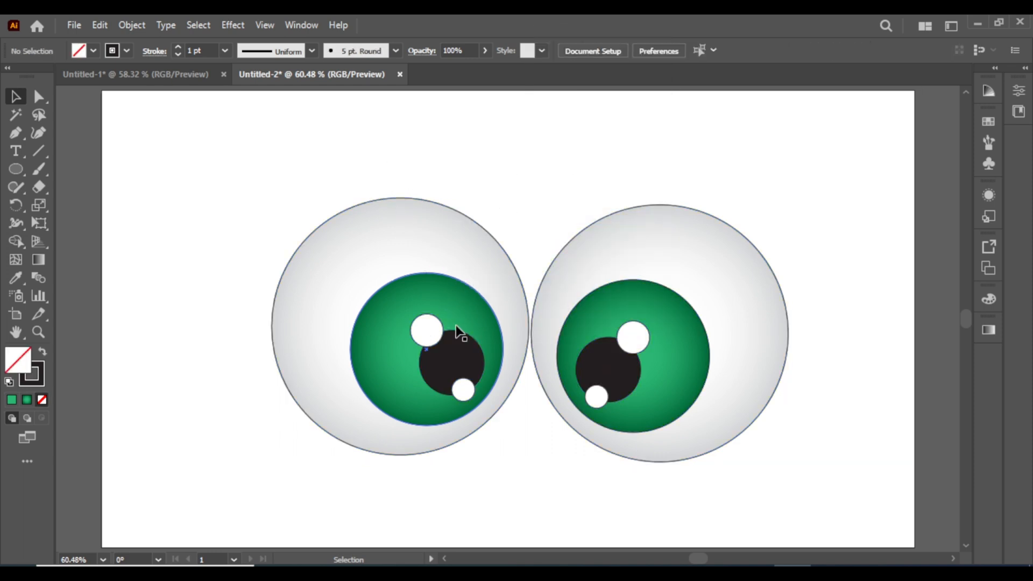
Shrink the grouped pair of eyes proportionally about its centre to a little under half its size.
click(380, 267)
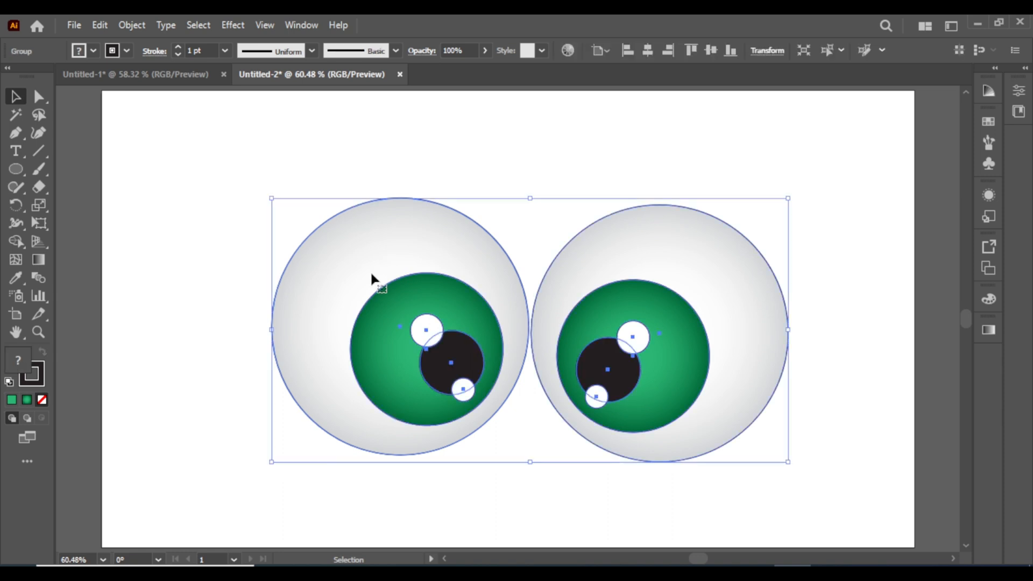
key(ctrl+minus)
key(ctrl+plus)
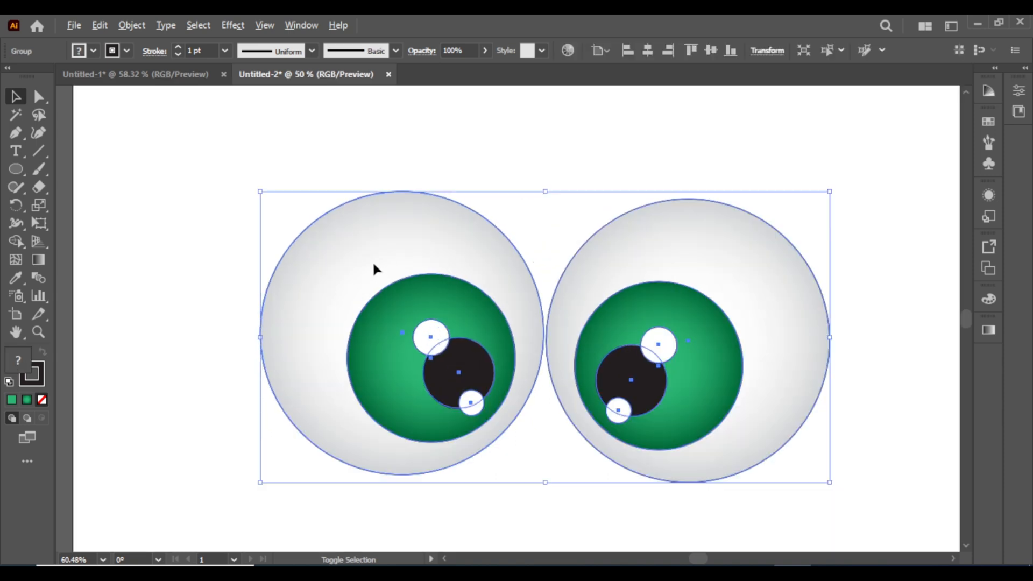
scroll(374, 269, down, 1)
scroll(376, 270, up, 2)
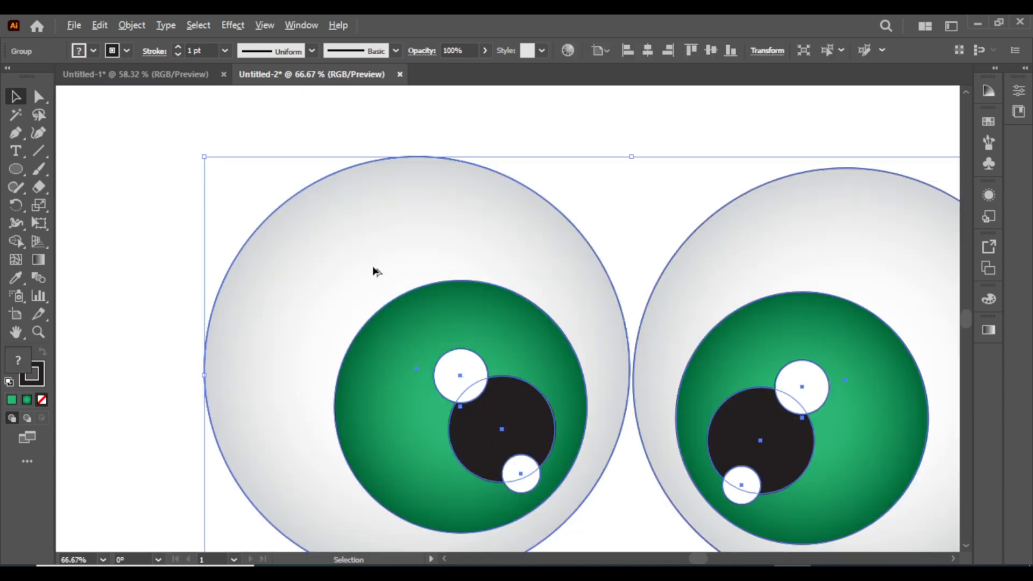
scroll(374, 268, down, 1)
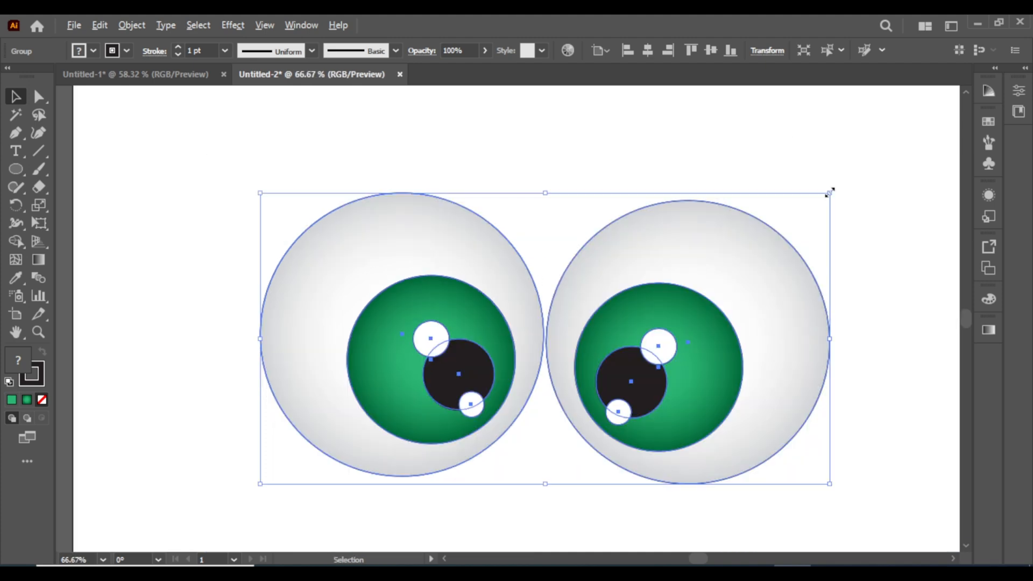
drag(829, 193, 767, 260)
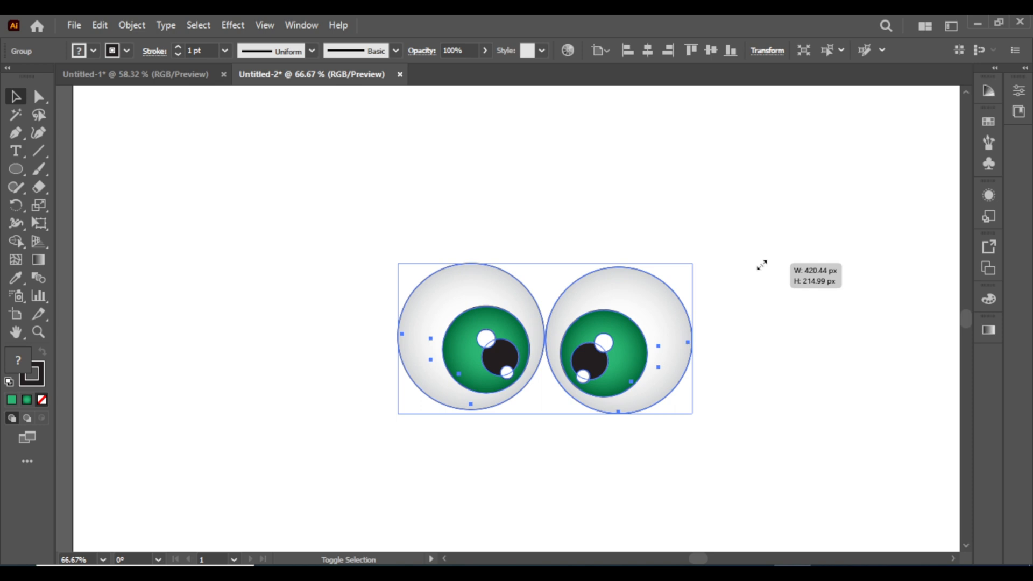
drag(762, 264, 754, 272)
click(753, 275)
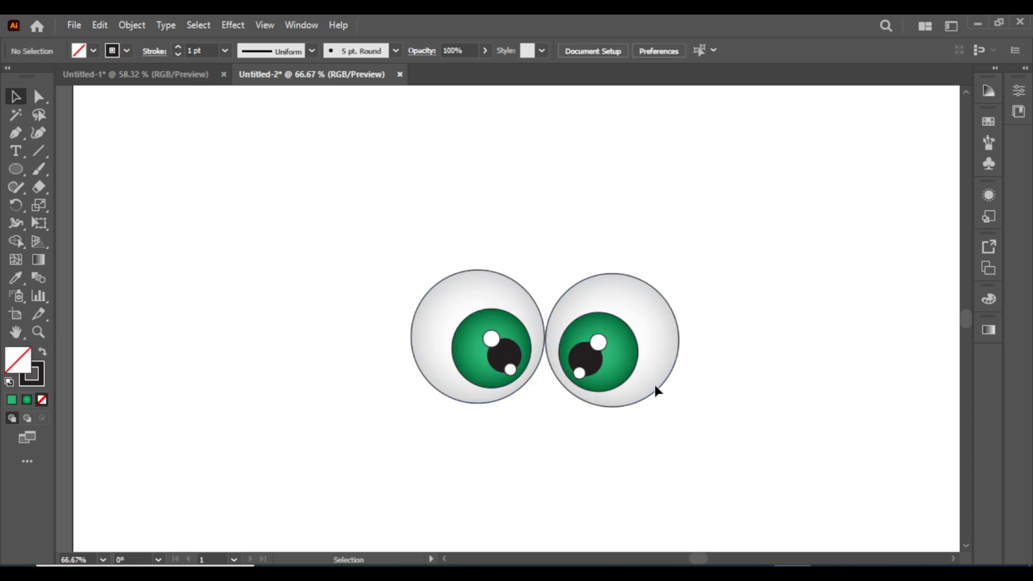
Move the pair of eyes to the upper right area of the artboard and ungroup it into two separate eyes.
drag(567, 372, 686, 246)
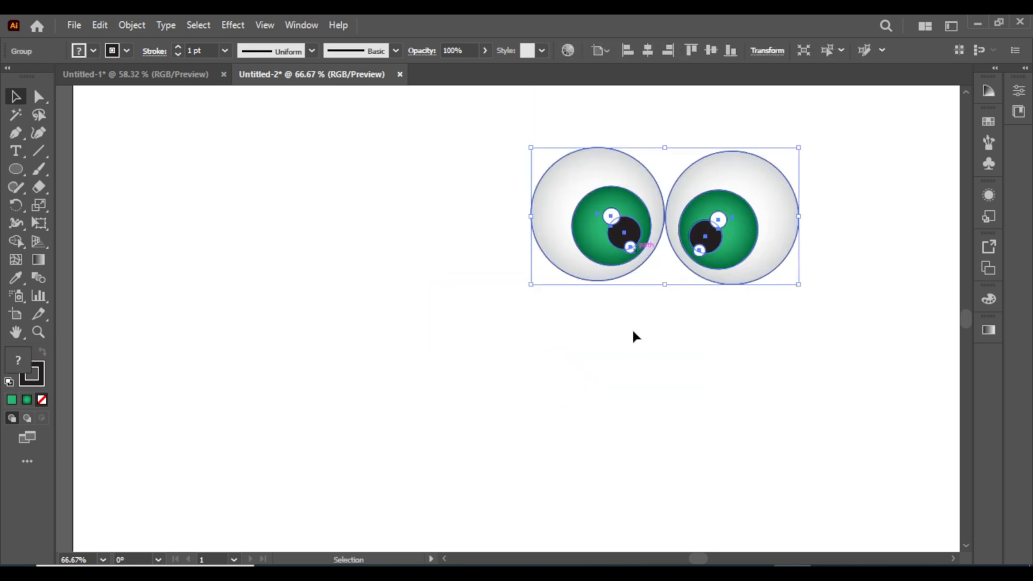
right_click(603, 262)
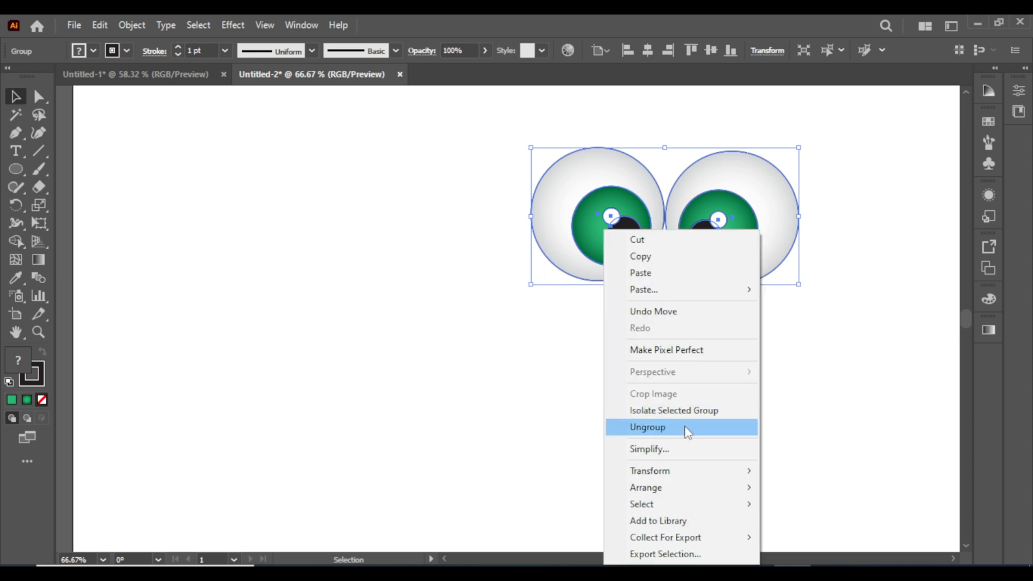
click(647, 427)
Shift the left eye away from the right one, leaving a narrow gap with both eyes at the same height.
drag(547, 242, 524, 234)
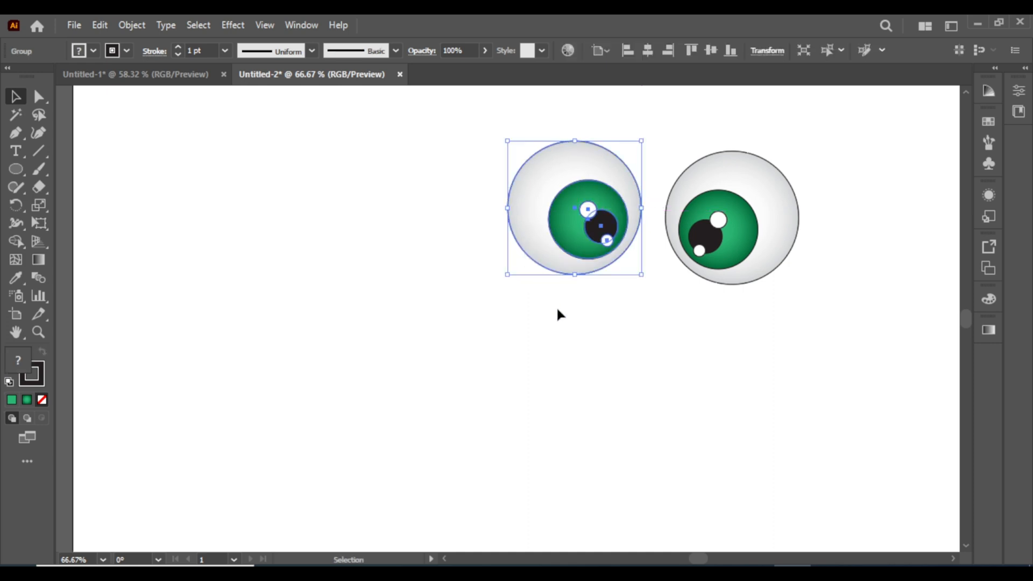
click(576, 342)
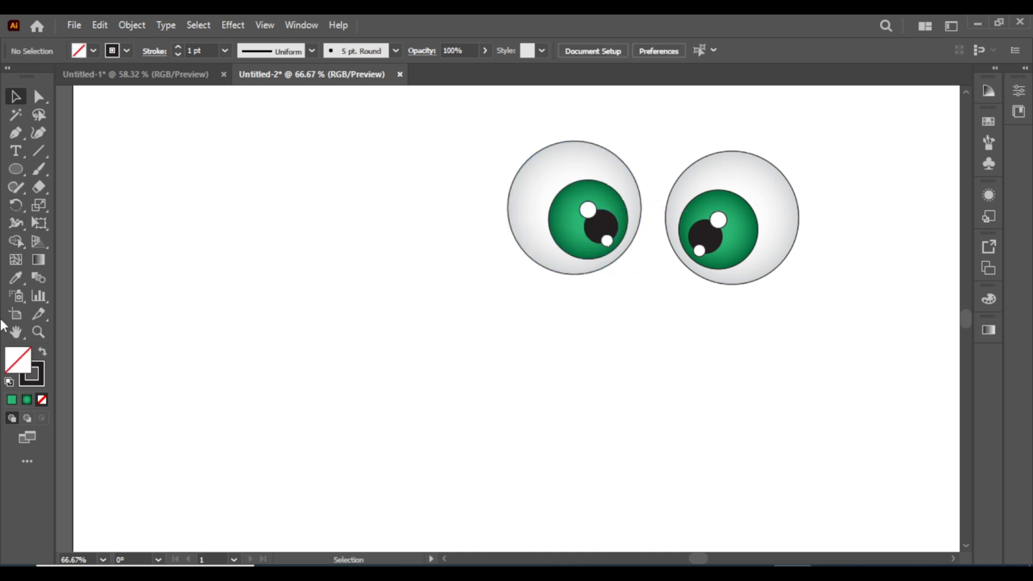
drag(526, 208, 547, 218)
click(702, 398)
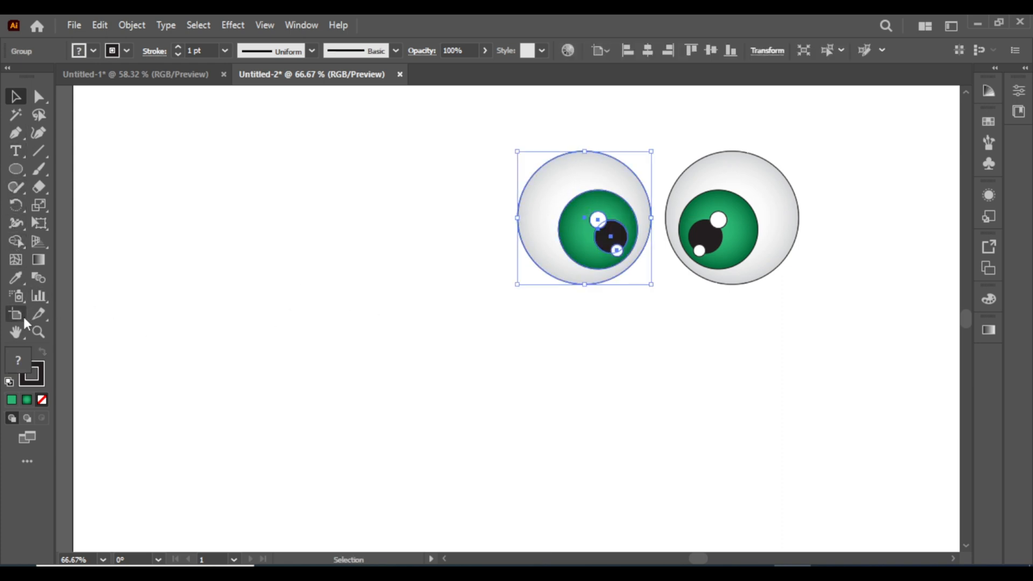
Draw a closed, pointed eyebrow with the Pen tool, rising outward from the inner edge of the right eye.
click(15, 132)
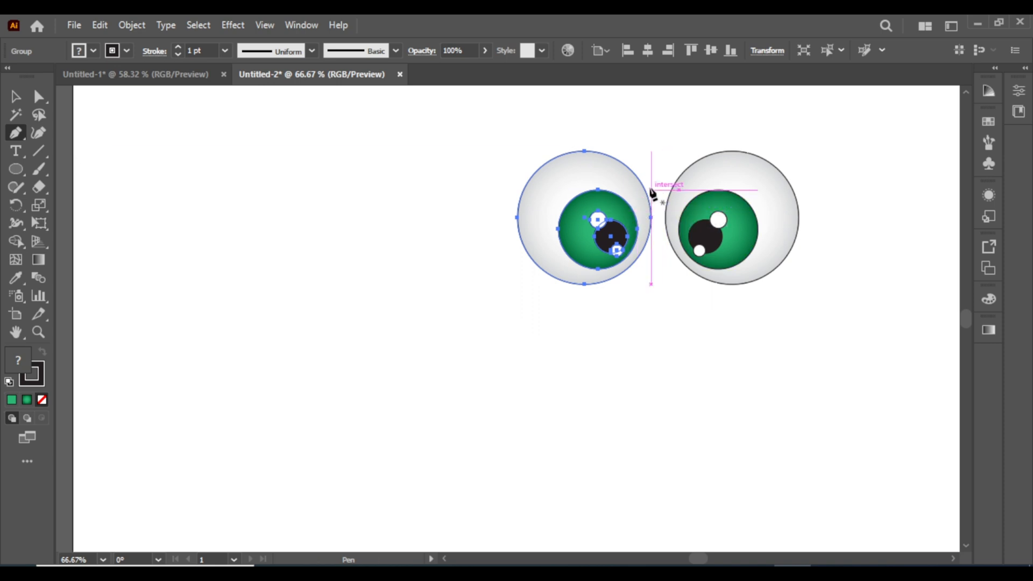
click(669, 184)
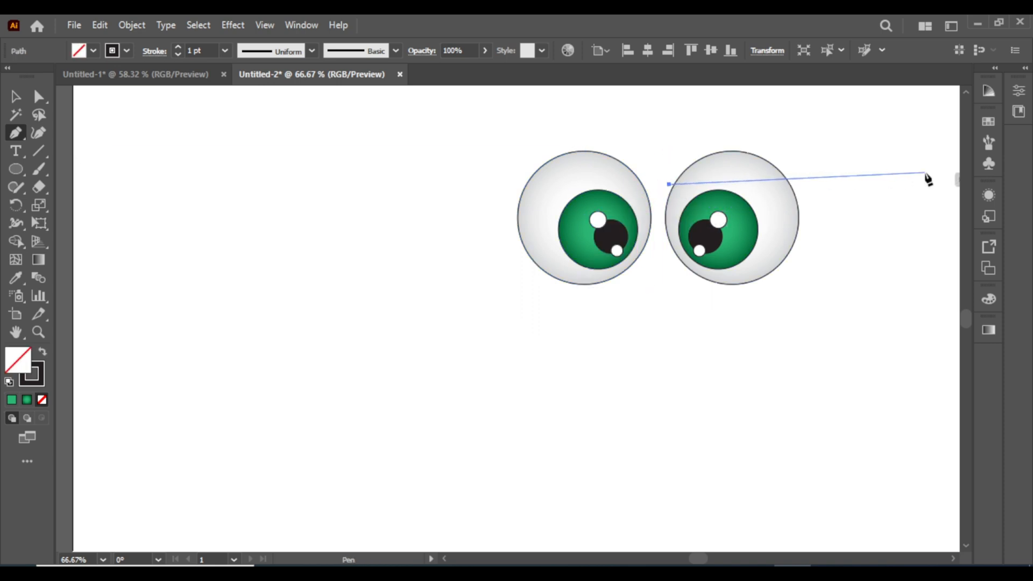
click(888, 109)
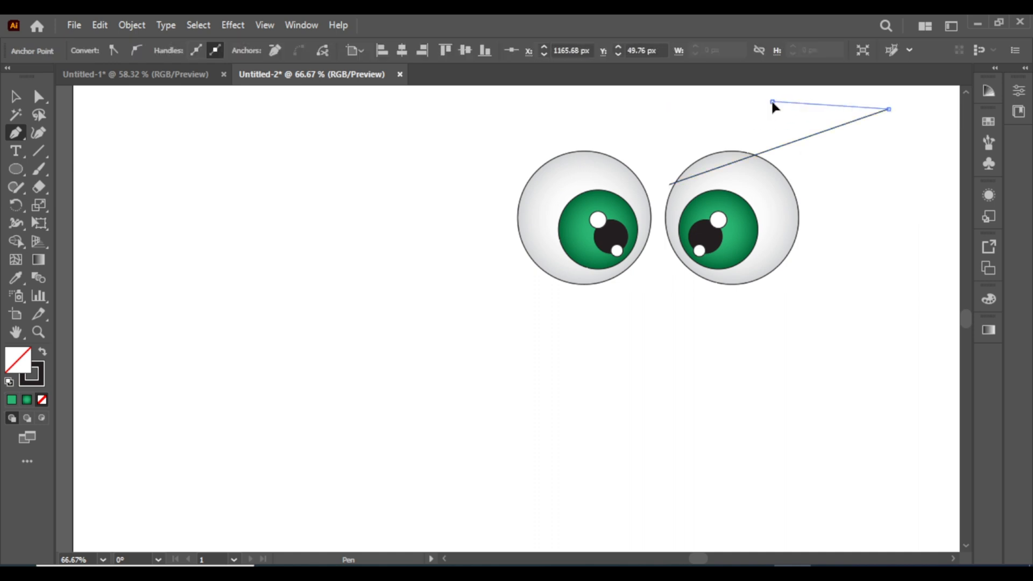
click(772, 101)
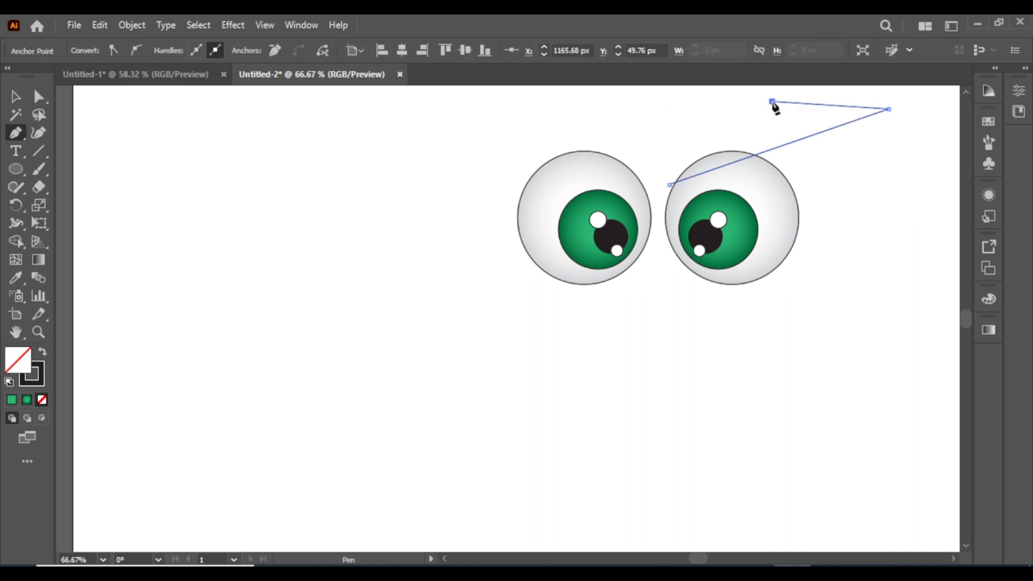
click(670, 184)
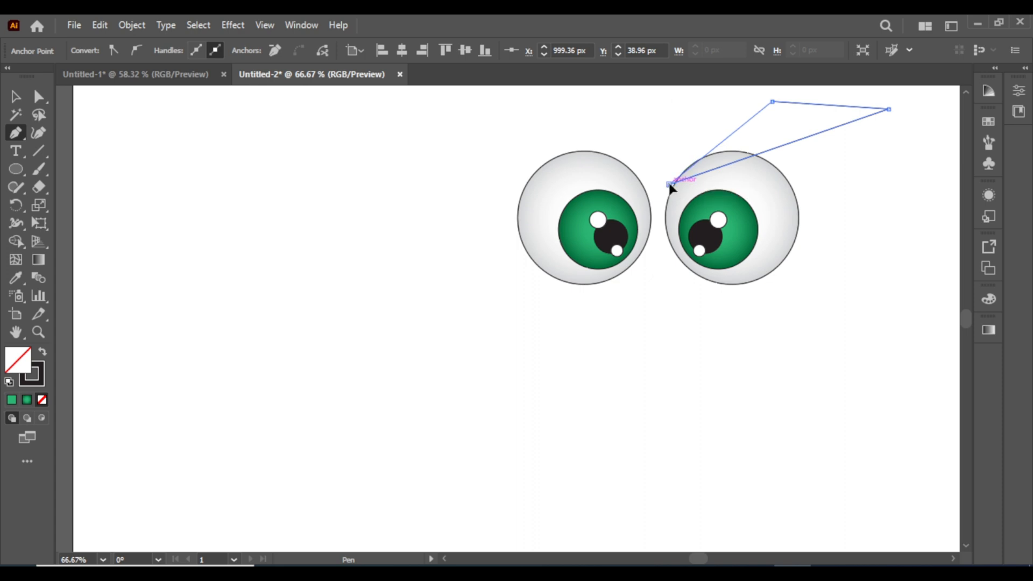
Fill the eyebrow shape with the black swatch.
click(11, 99)
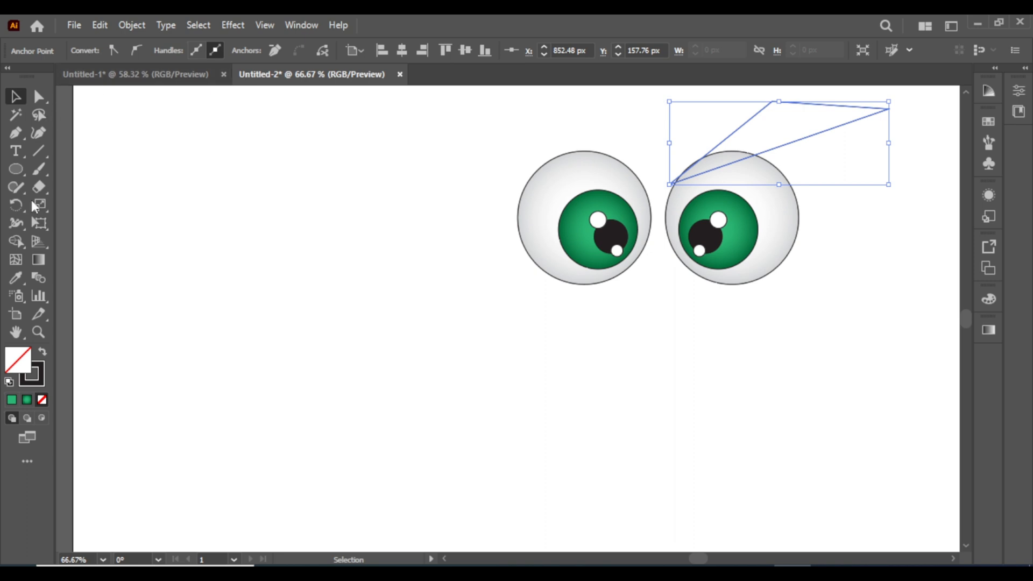
click(988, 121)
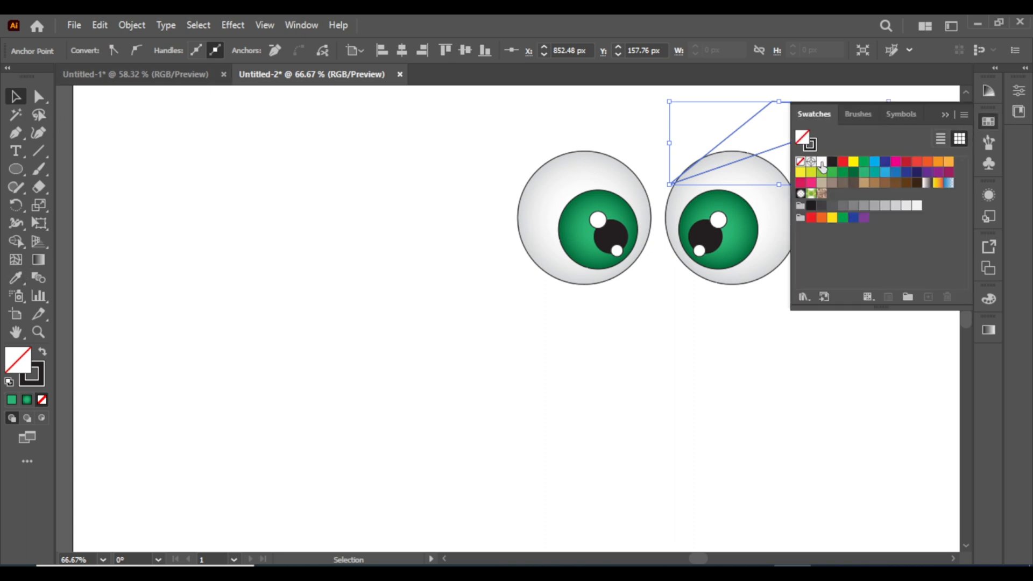
click(832, 162)
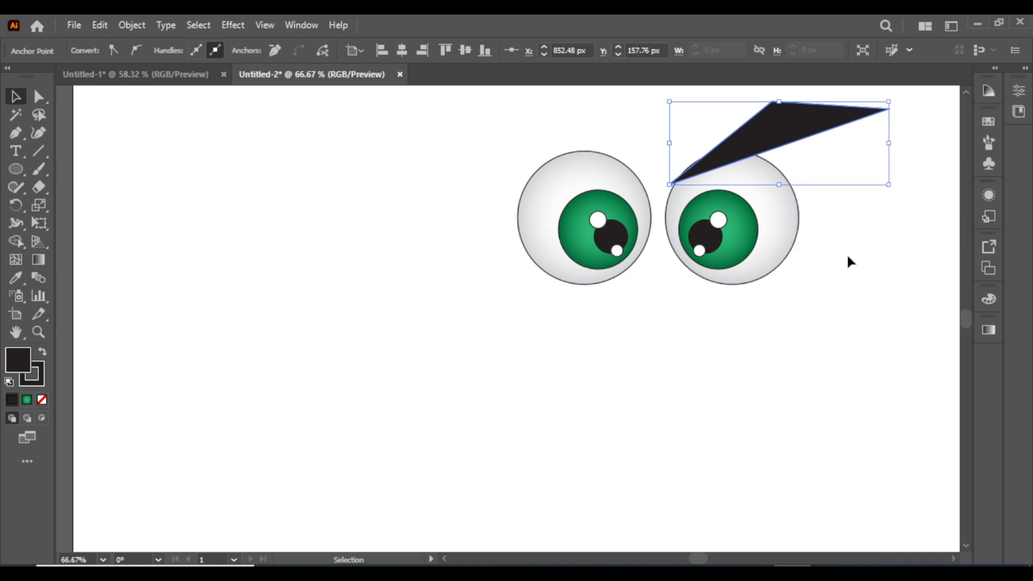
click(848, 261)
Nudge the eyebrow up, create a copy reflected across the vertical axis, and place the copy over the left eye.
drag(761, 141, 761, 131)
right_click(761, 132)
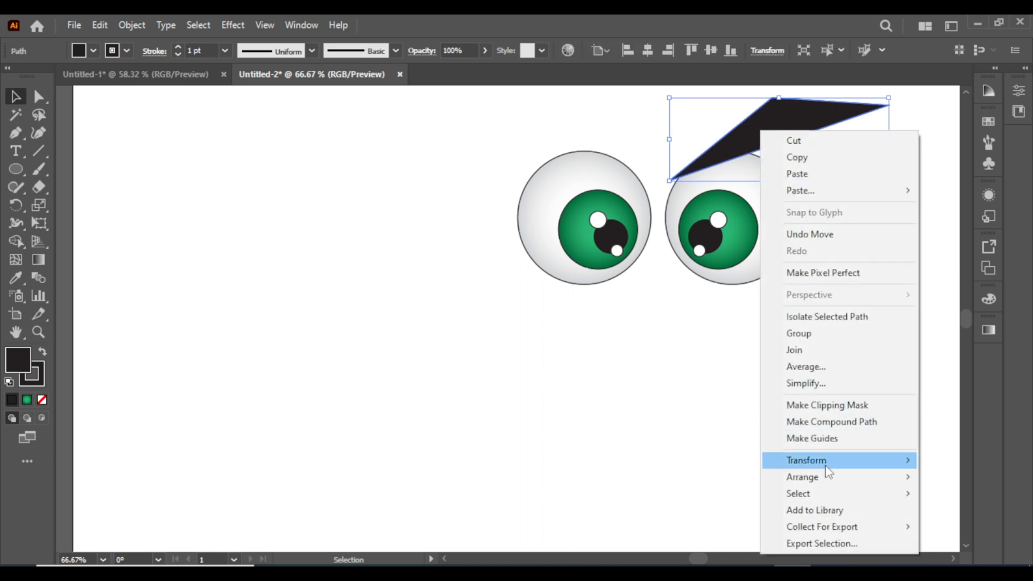
mouse_move(800, 467)
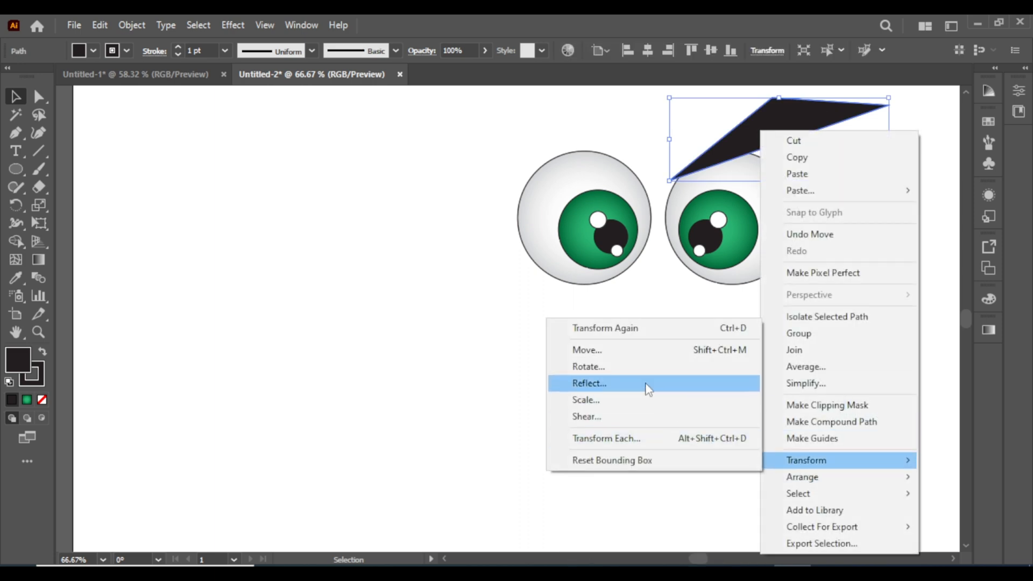
click(644, 383)
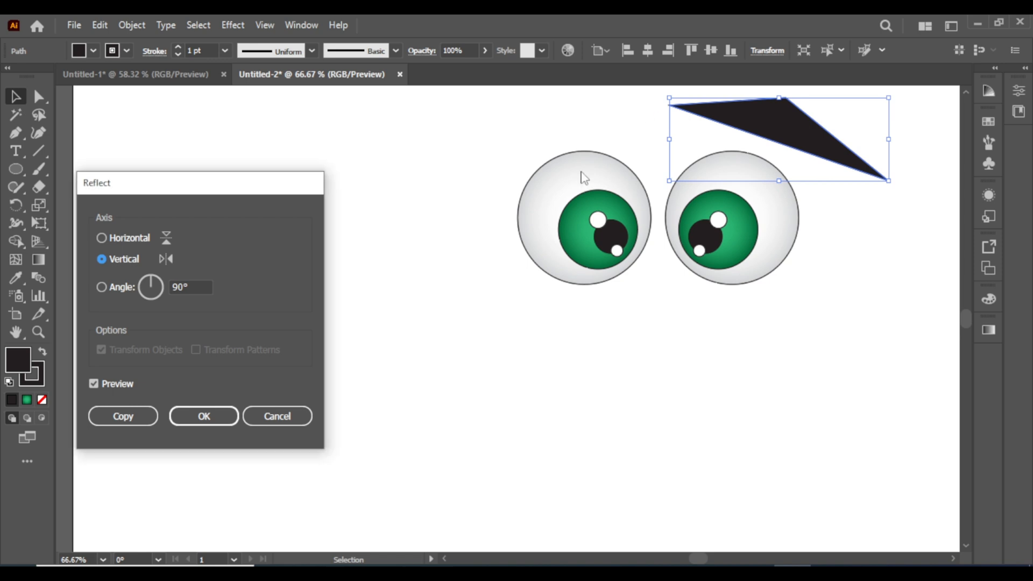
click(124, 416)
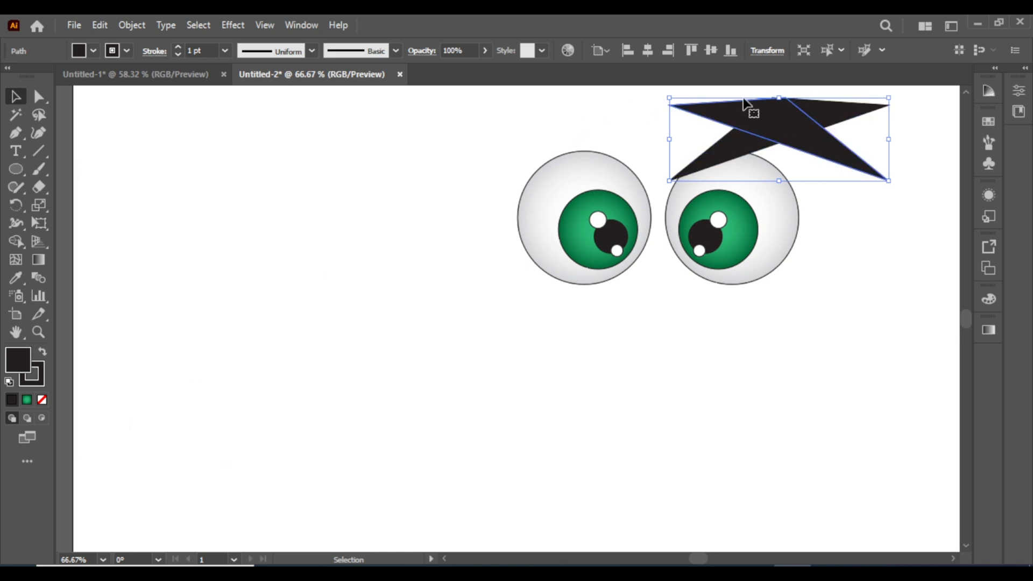
drag(796, 138, 547, 132)
click(594, 338)
Group both eyes with their eyebrows and move the group to the middle of the artboard.
drag(584, 104, 719, 310)
right_click(622, 253)
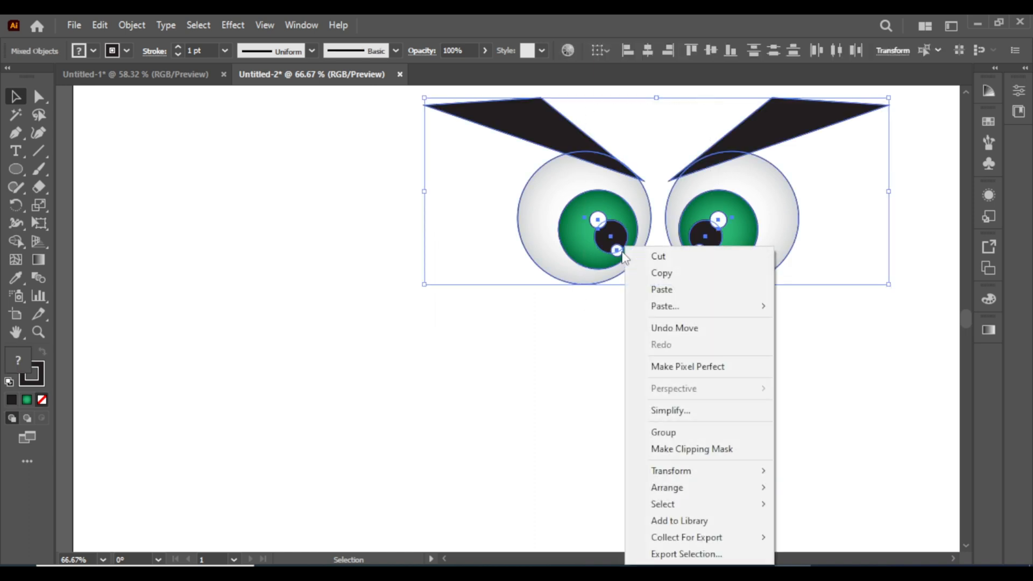
click(663, 433)
drag(590, 221, 468, 329)
click(839, 368)
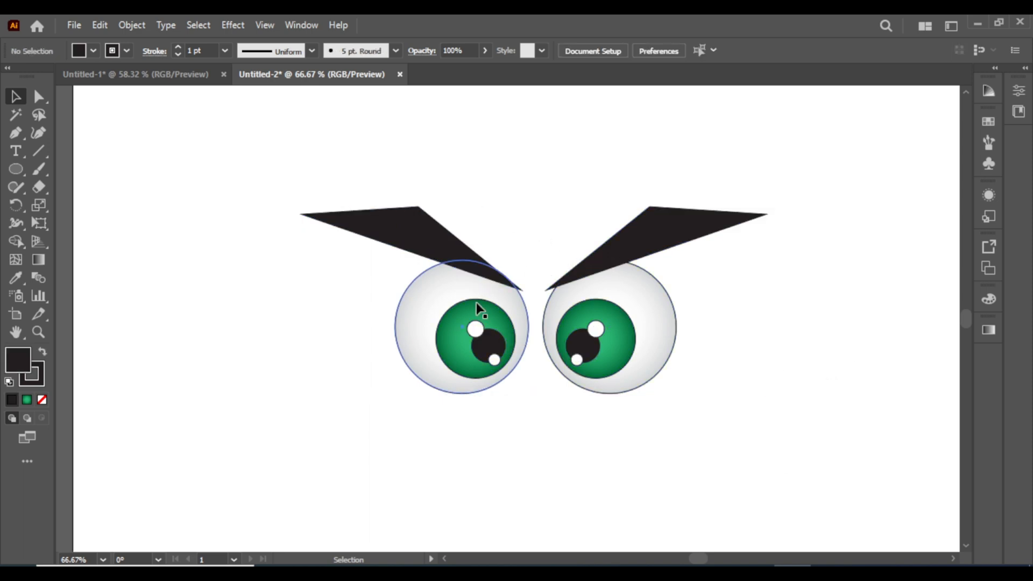
Ungroup the eyes and eyebrows, and place a copy of the two eyes without eyebrows on the left side of the artboard.
right_click(467, 323)
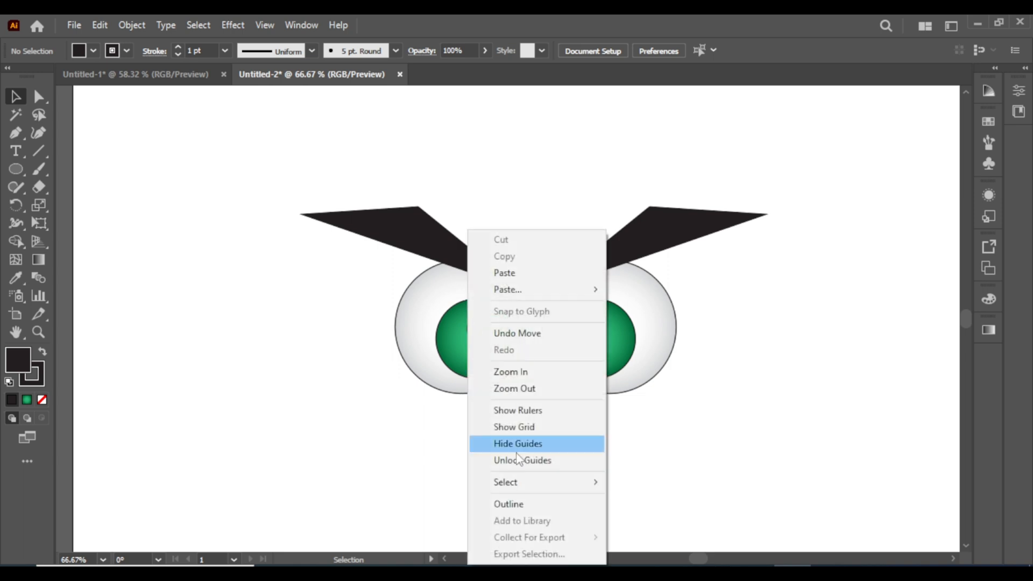
click(380, 403)
click(431, 309)
right_click(431, 310)
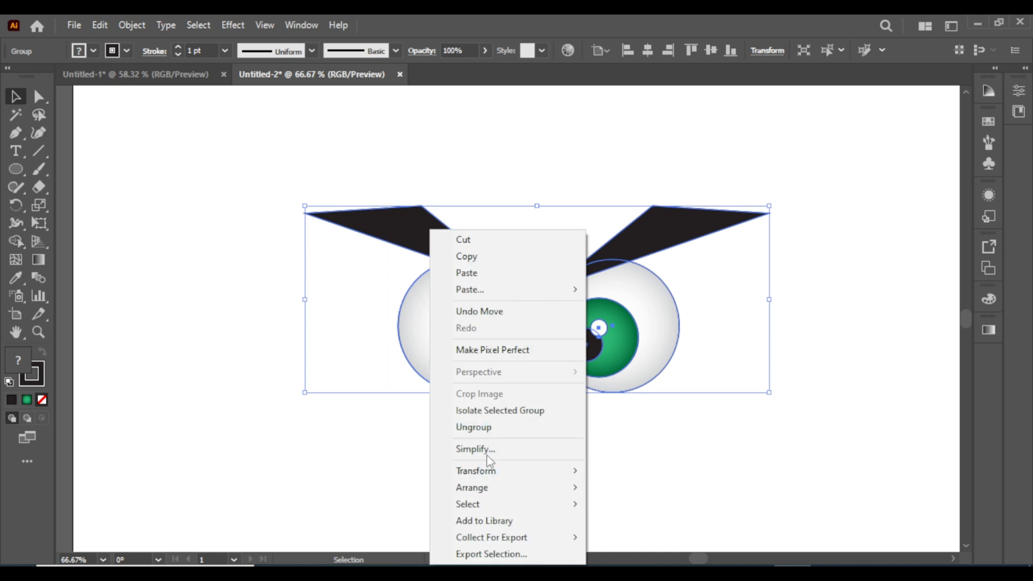
click(525, 428)
click(666, 285)
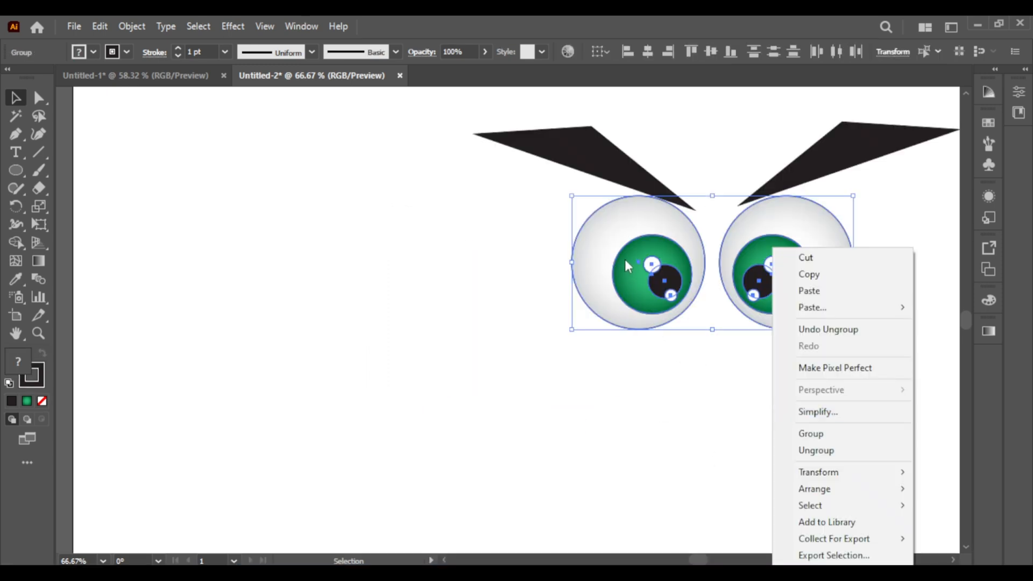
click(663, 295)
drag(663, 297, 259, 247)
Group the two original eyes together with both eyebrows.
drag(635, 100, 809, 363)
right_click(679, 275)
click(734, 439)
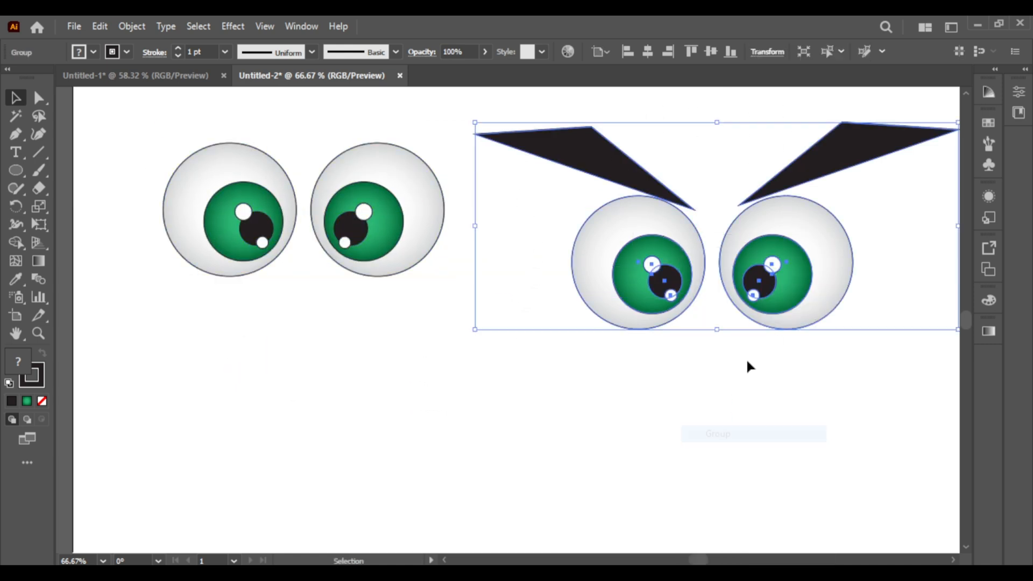
Shrink the angry-eyes group proportionally and place it in the upper right area of the artboard.
drag(772, 277, 703, 326)
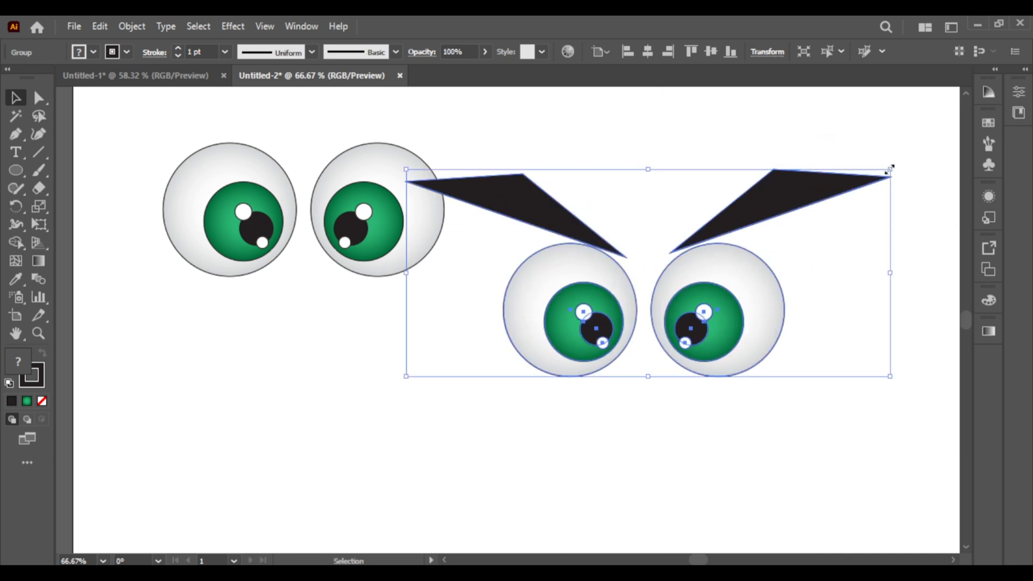
drag(890, 169, 843, 215)
click(799, 306)
drag(648, 303, 744, 221)
Group the two eyes without eyebrows and place a copy of that group directly below.
drag(211, 131, 452, 253)
right_click(321, 248)
click(361, 433)
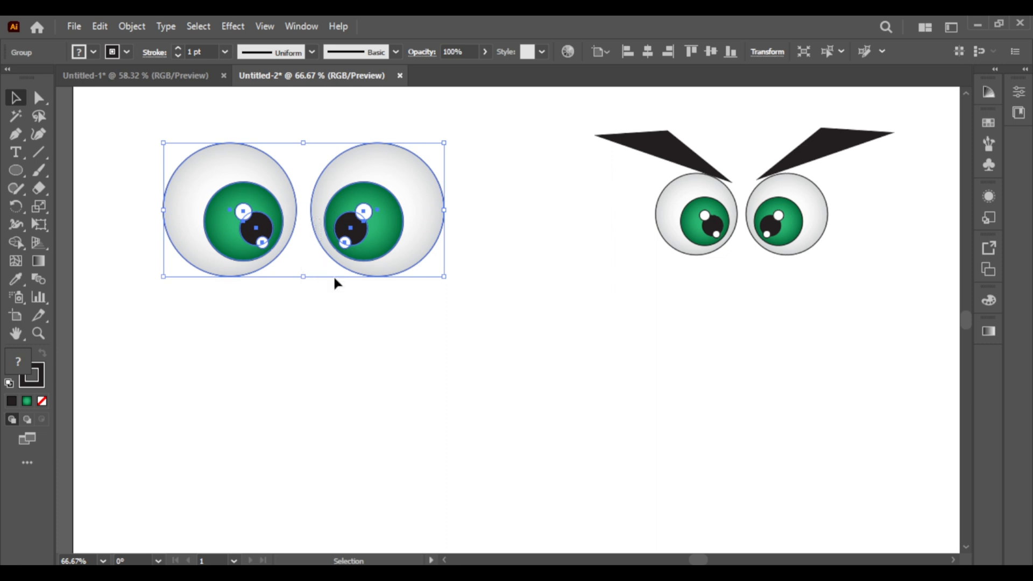
drag(341, 246, 362, 398)
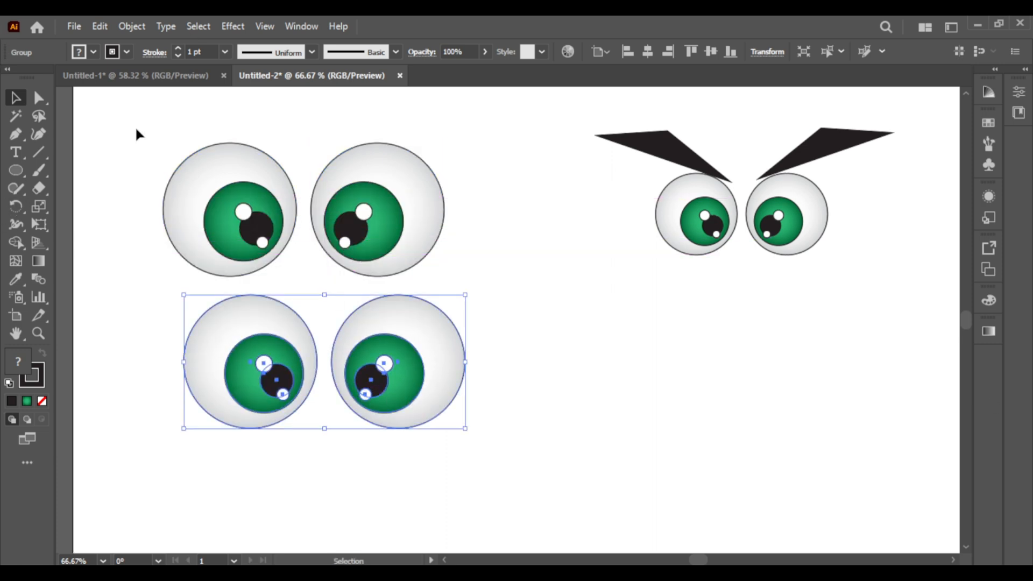
Draw an unfilled circle with a 1 pt outline, scale it to about 261 px across, and place it below the angry eyes.
click(15, 170)
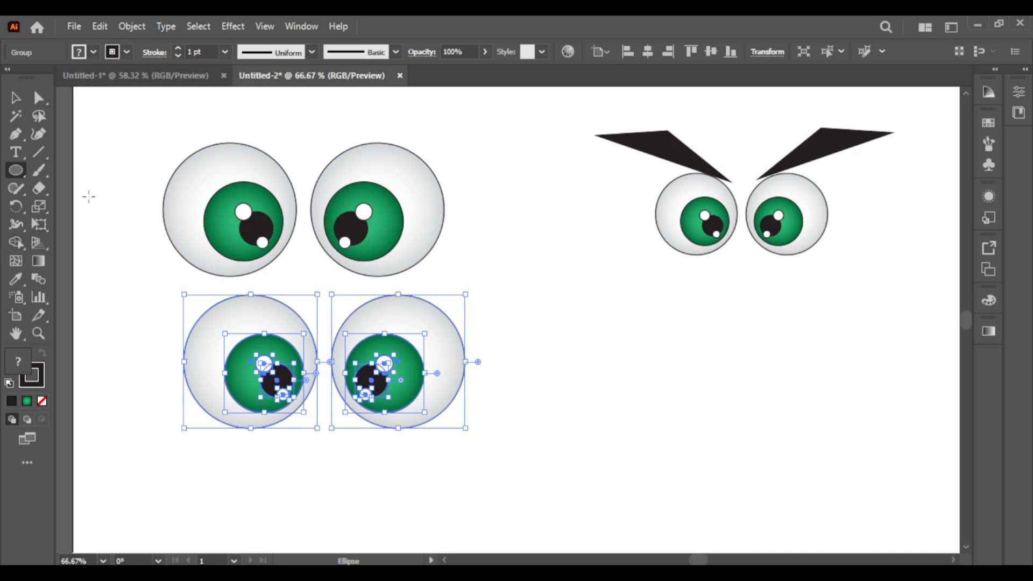
click(467, 160)
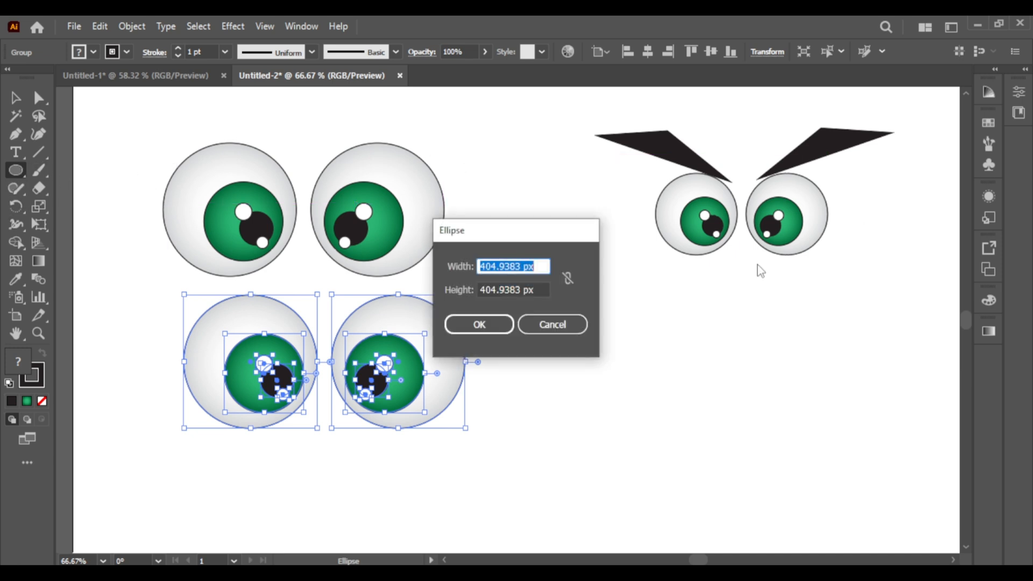
click(482, 324)
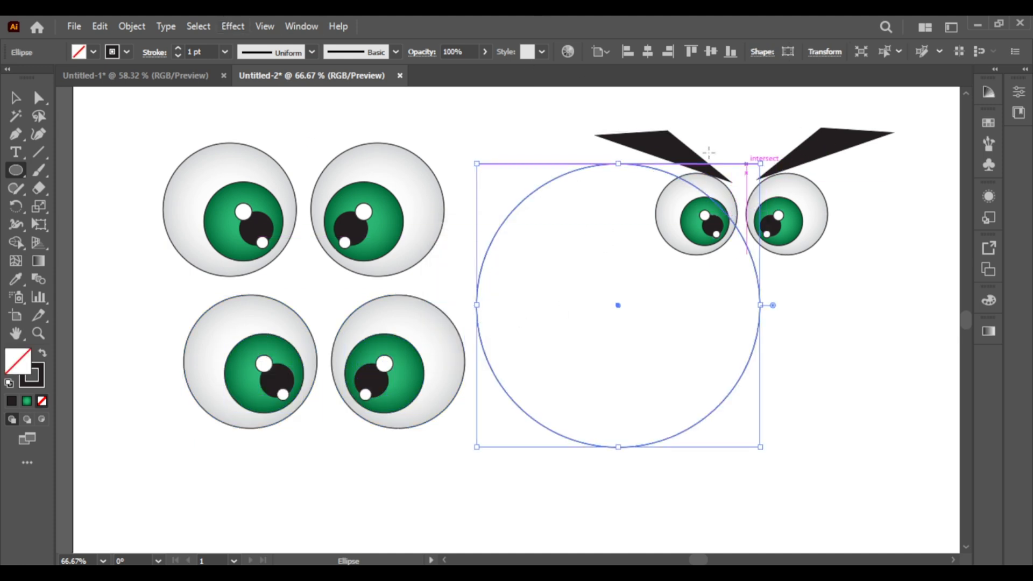
click(16, 98)
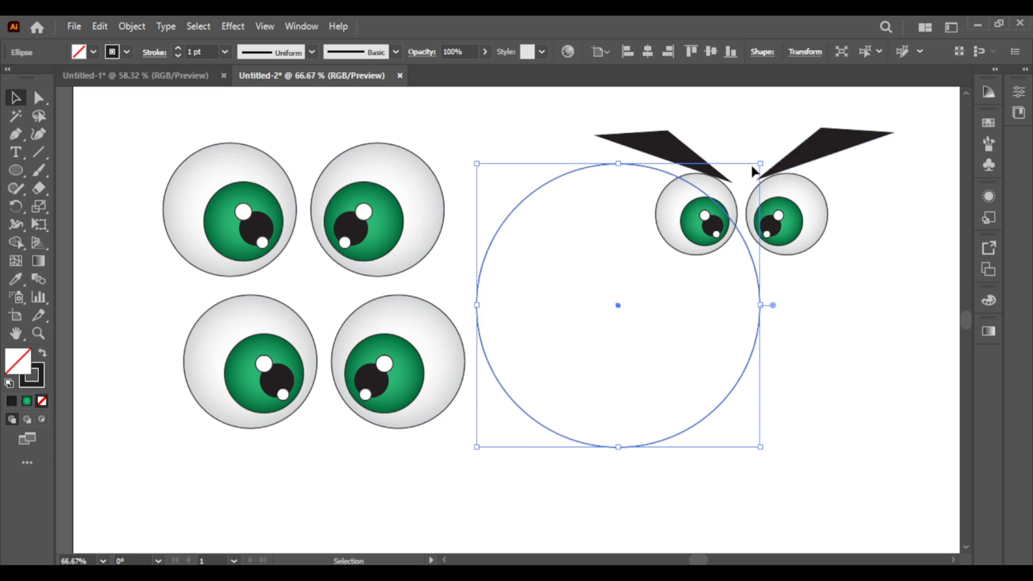
drag(761, 163, 733, 214)
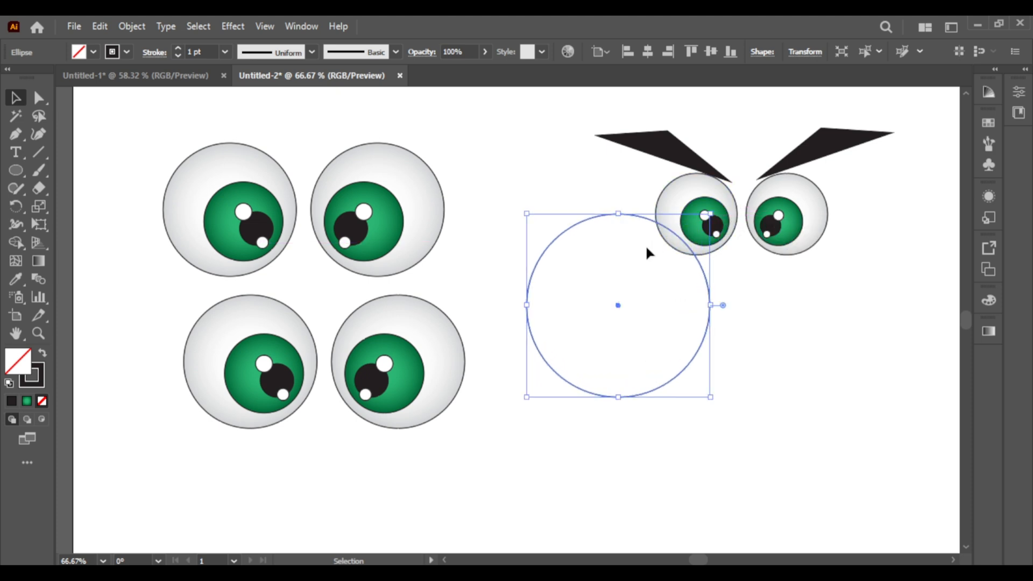
drag(615, 311, 652, 406)
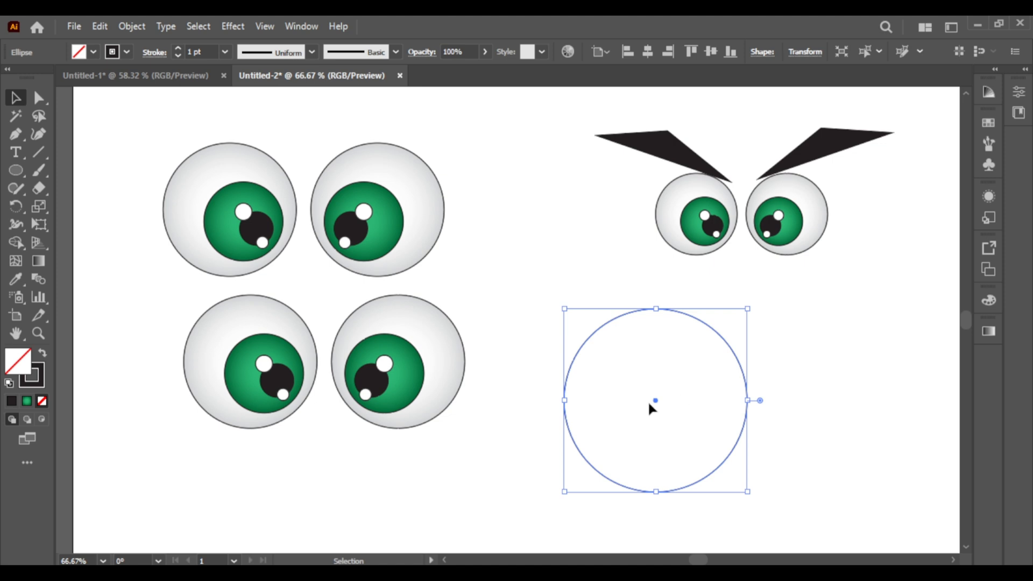
Shift the circle slightly lower and place a copy of it a little higher so the two circles overlap.
click(686, 432)
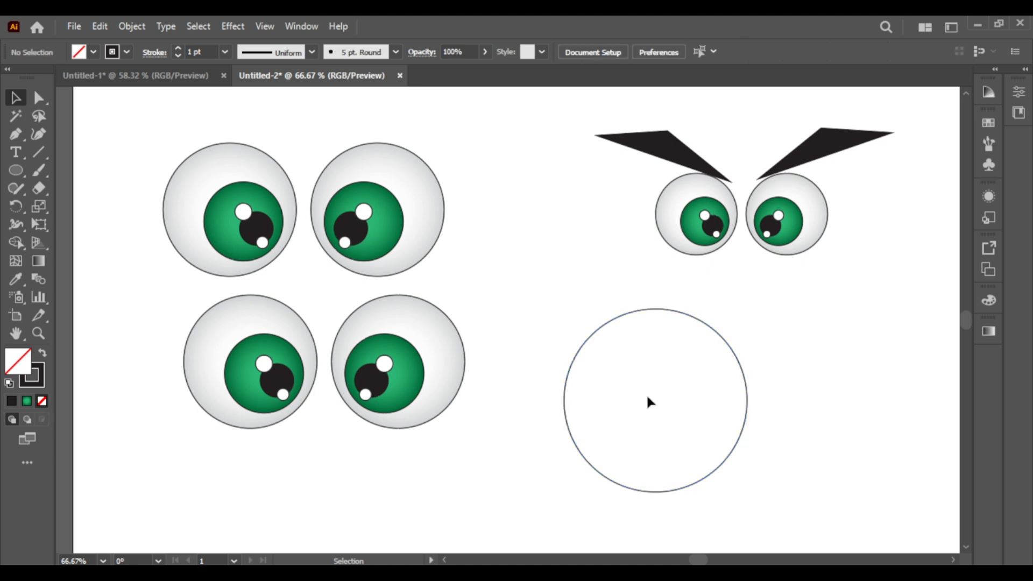
click(583, 347)
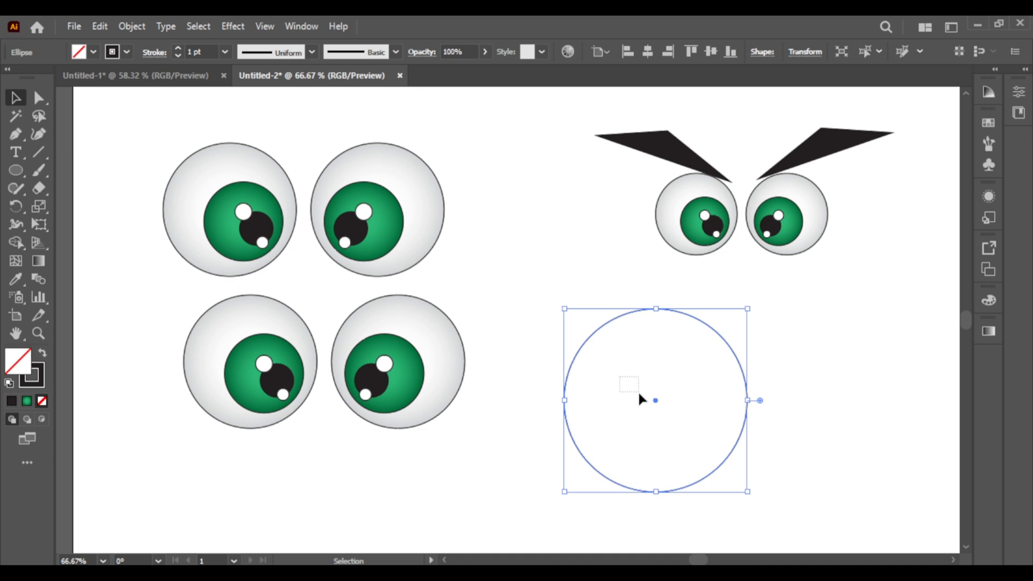
drag(639, 396, 638, 393)
click(618, 318)
drag(623, 314, 635, 341)
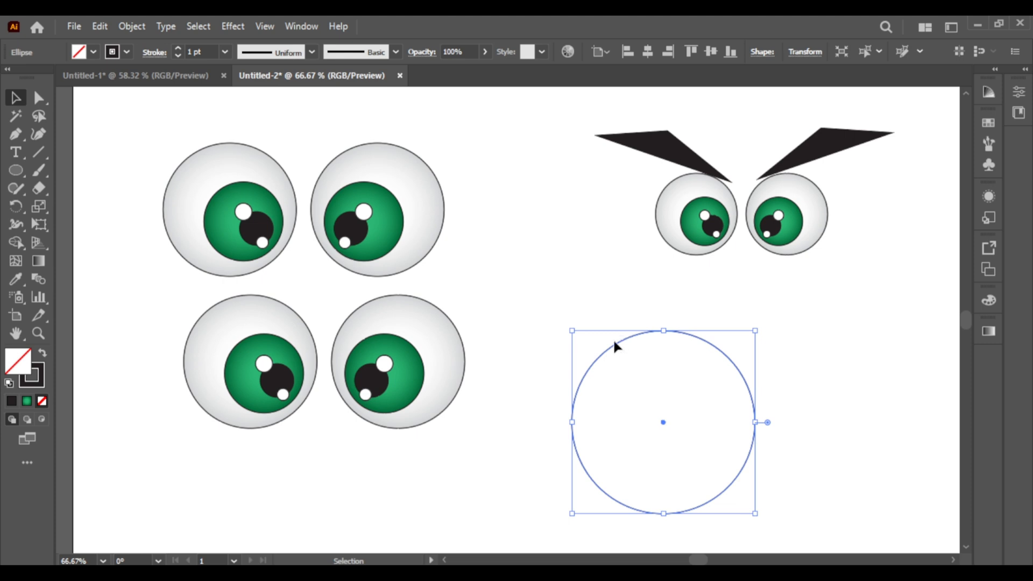
drag(615, 352, 610, 321)
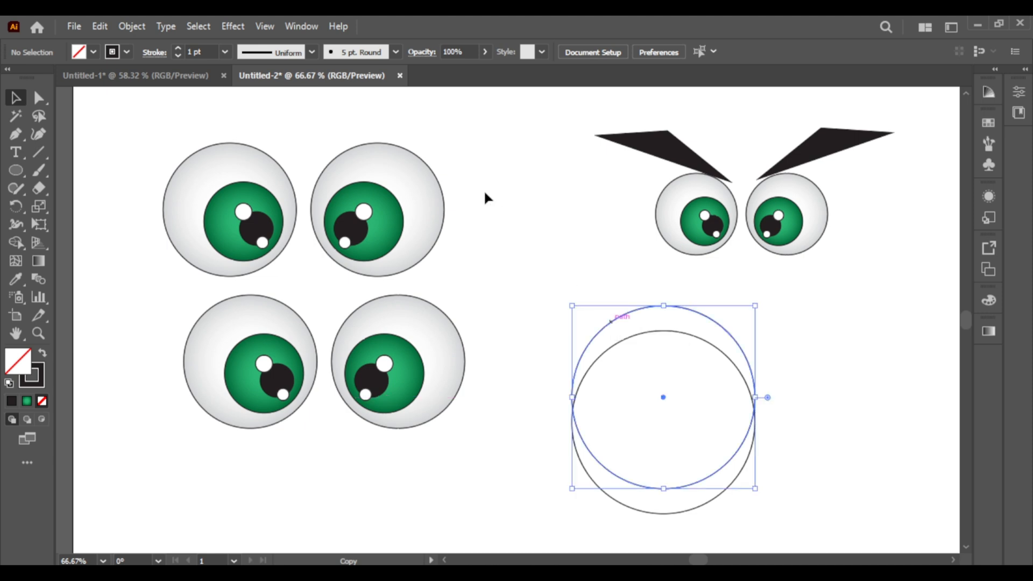
Subtract the upper circle from the lower one with Pathfinder Minus Front to leave a thin crescent.
shift+click(706, 429)
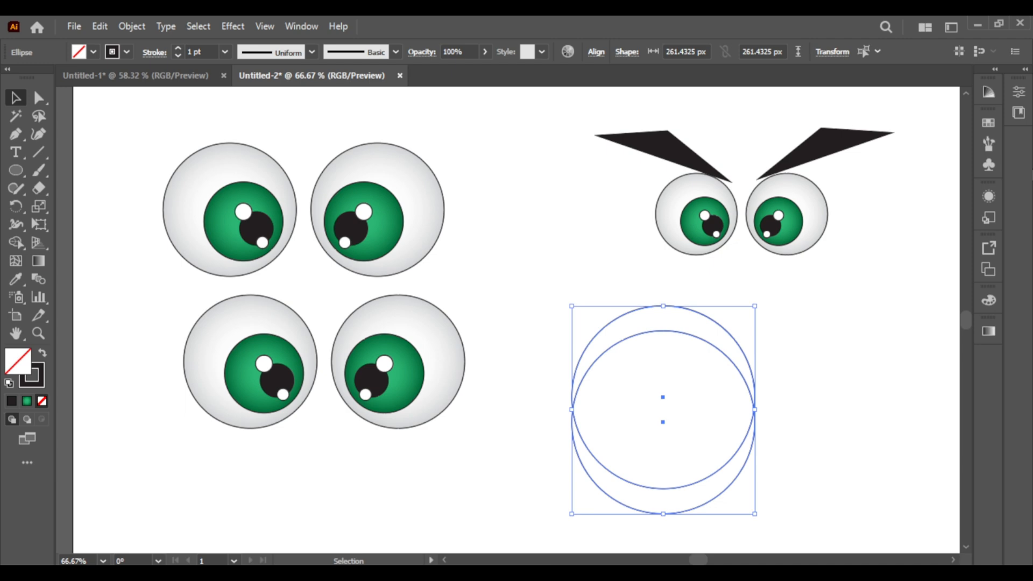
click(293, 26)
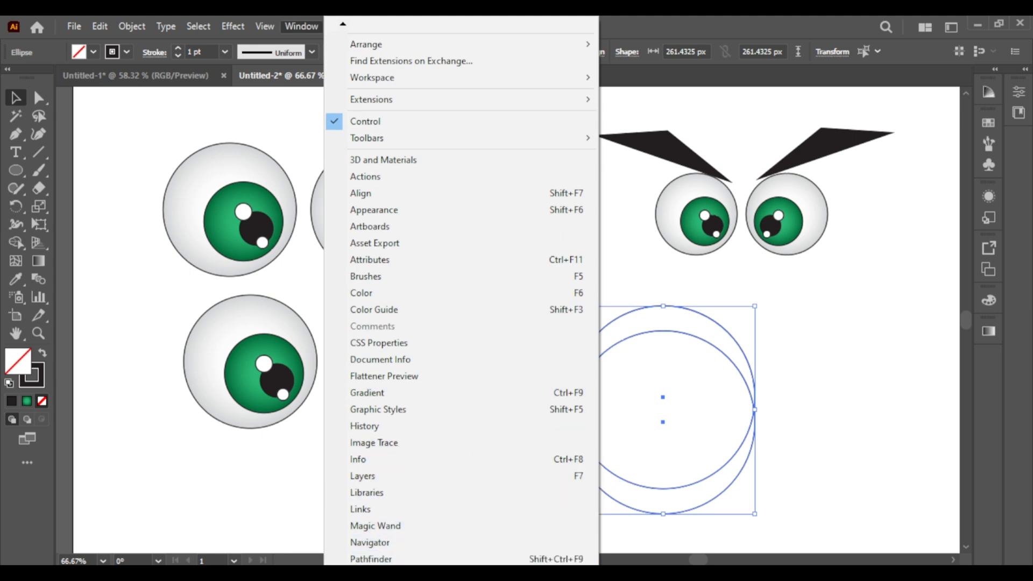
click(371, 559)
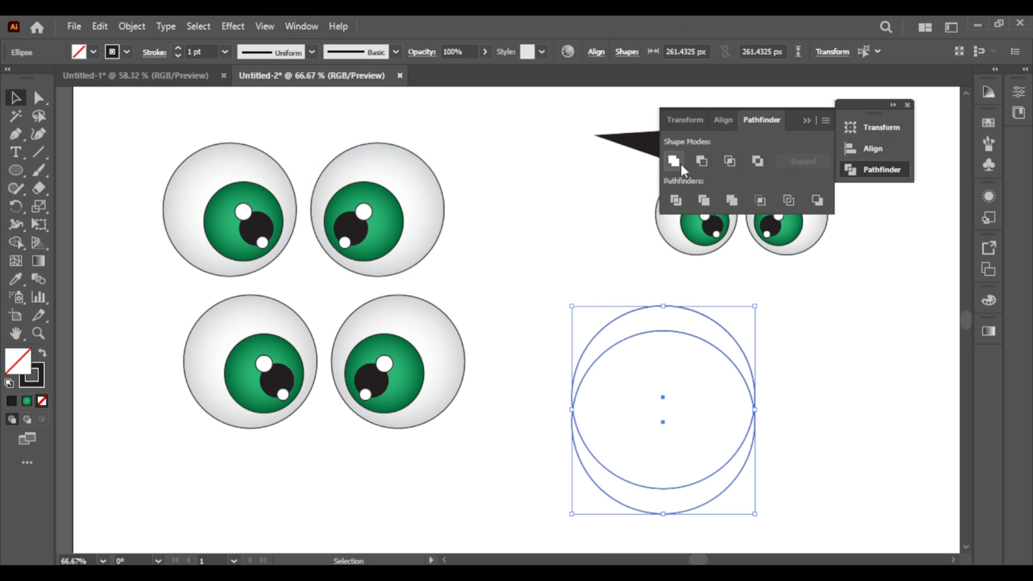
click(679, 163)
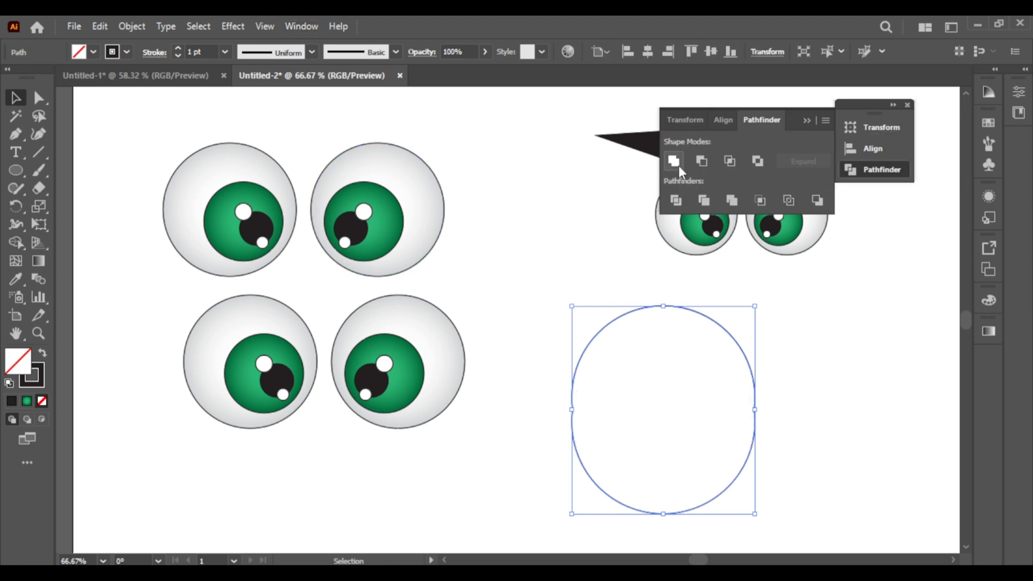
key(ctrl+z)
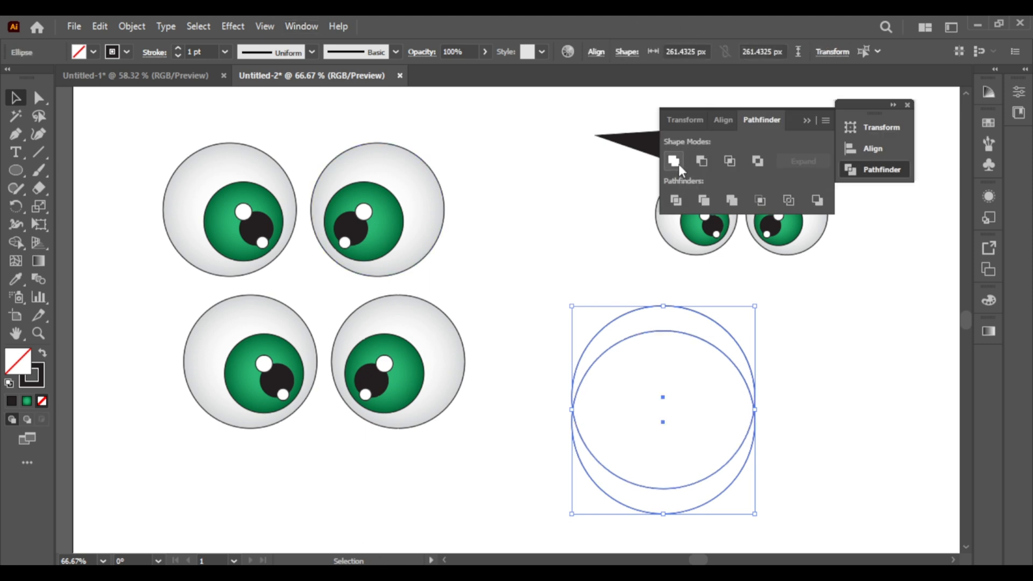
click(707, 162)
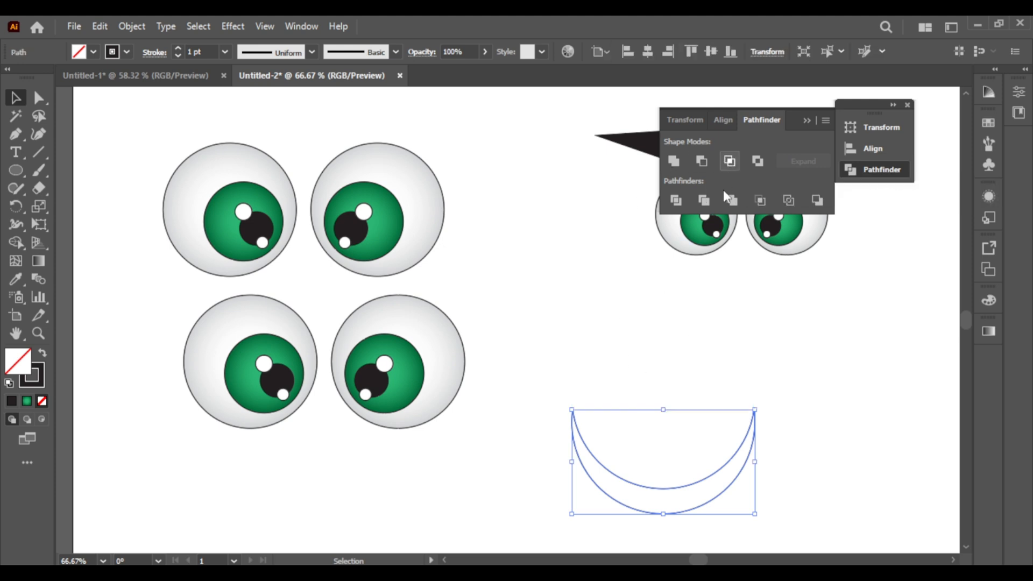
Rotate the crescent into an arch that opens downward and fill it with black.
drag(683, 492, 619, 469)
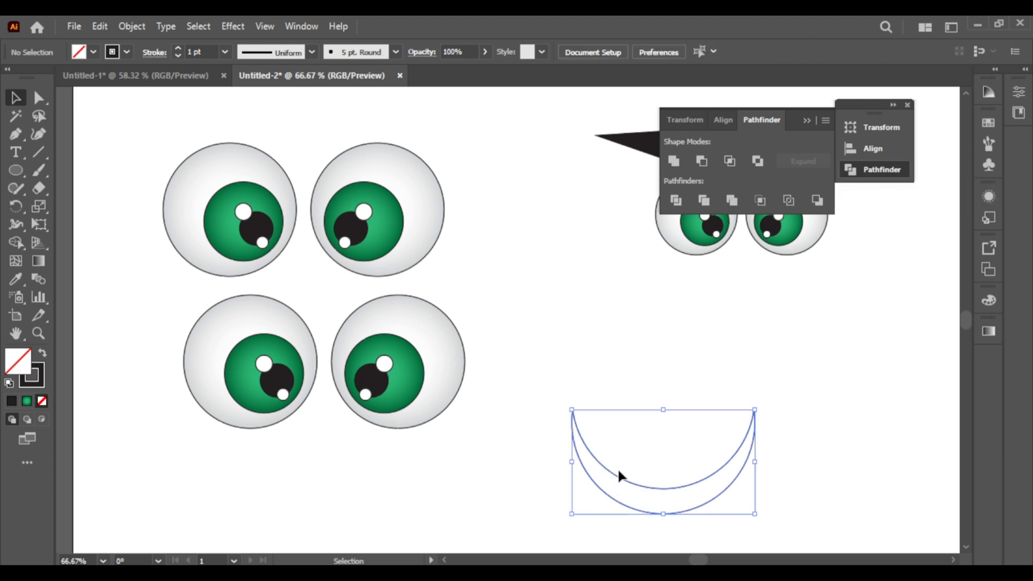
drag(759, 403, 538, 534)
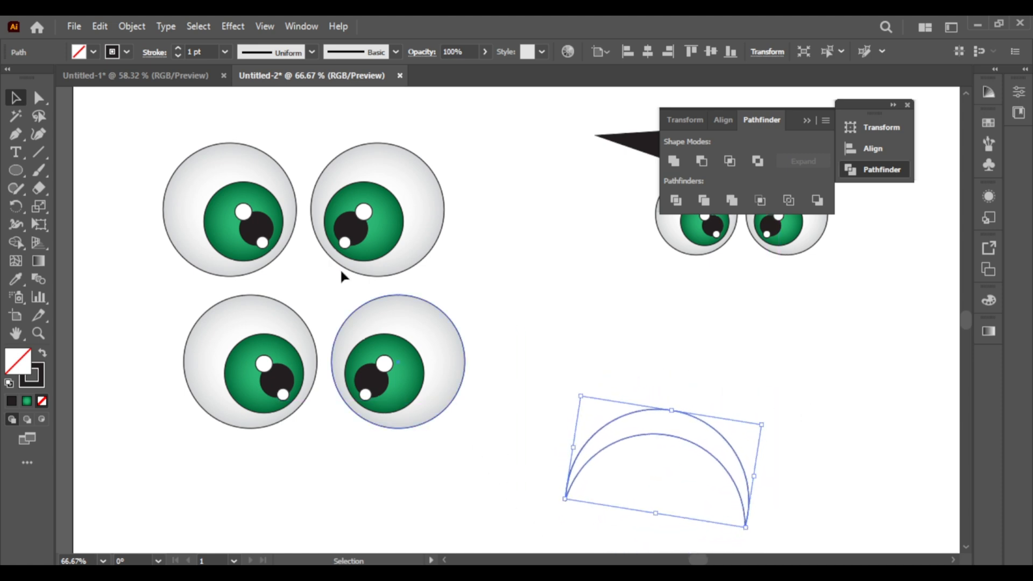
click(94, 52)
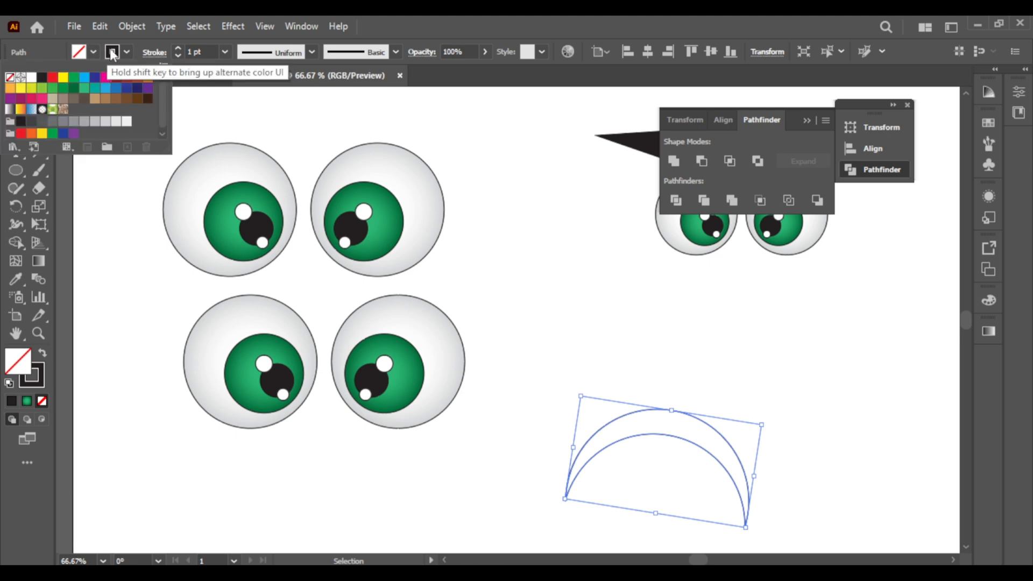
click(42, 79)
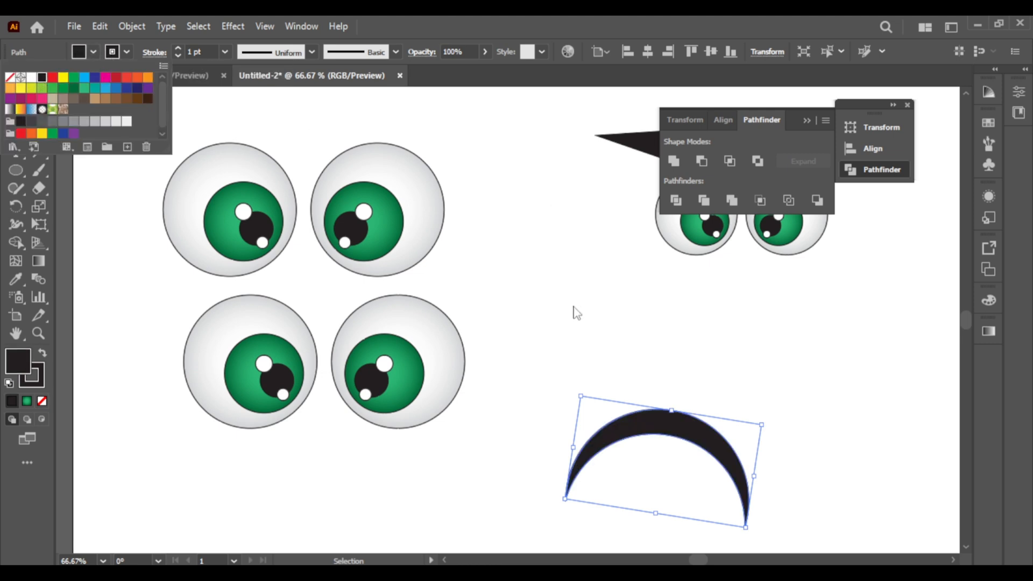
Straighten and shrink the black arch, then place it as an eyebrow above the upper-left eye with a copy above the eye beside it.
click(655, 430)
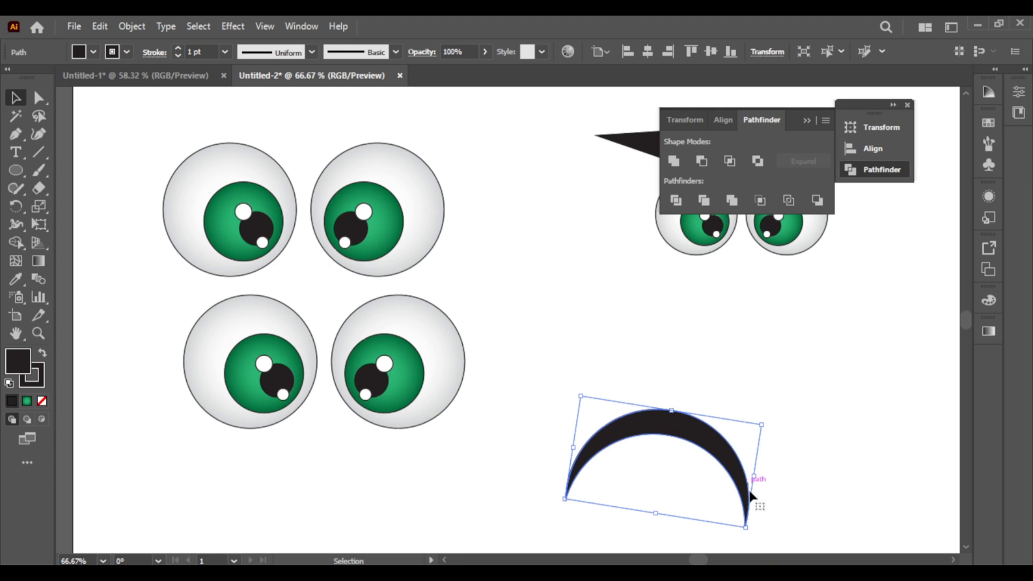
click(741, 522)
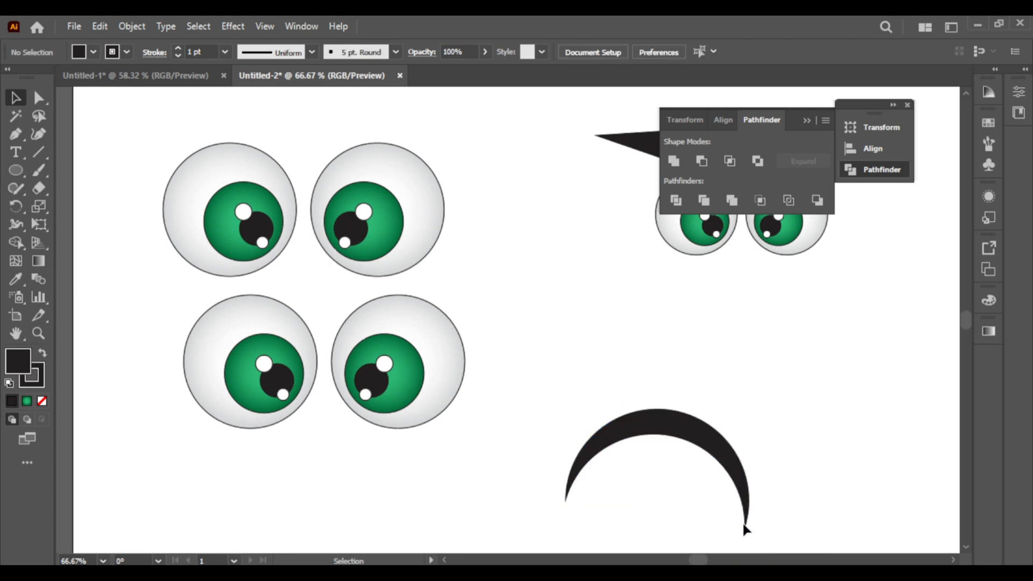
click(745, 525)
drag(746, 525, 720, 487)
click(751, 460)
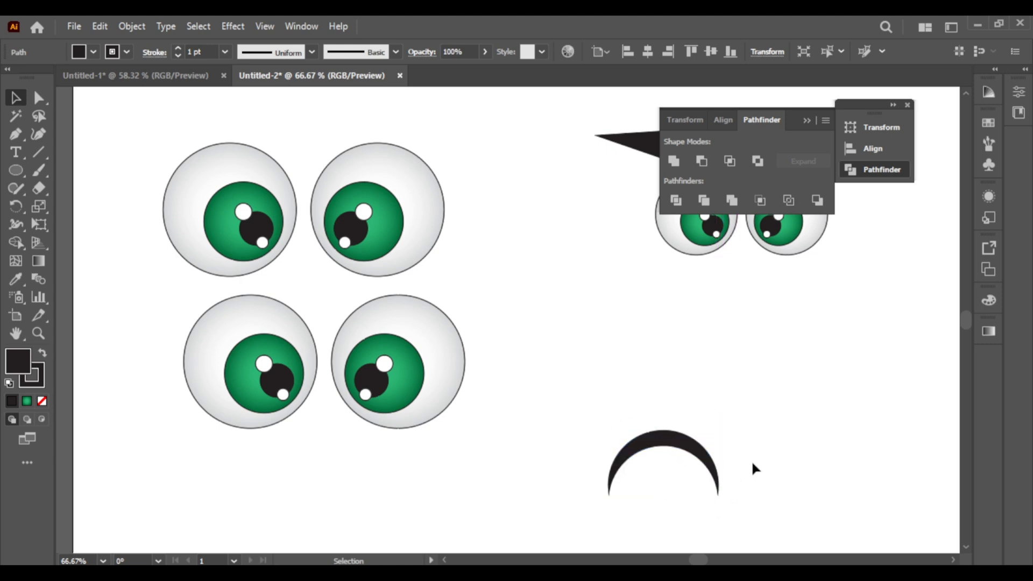
drag(652, 448, 219, 143)
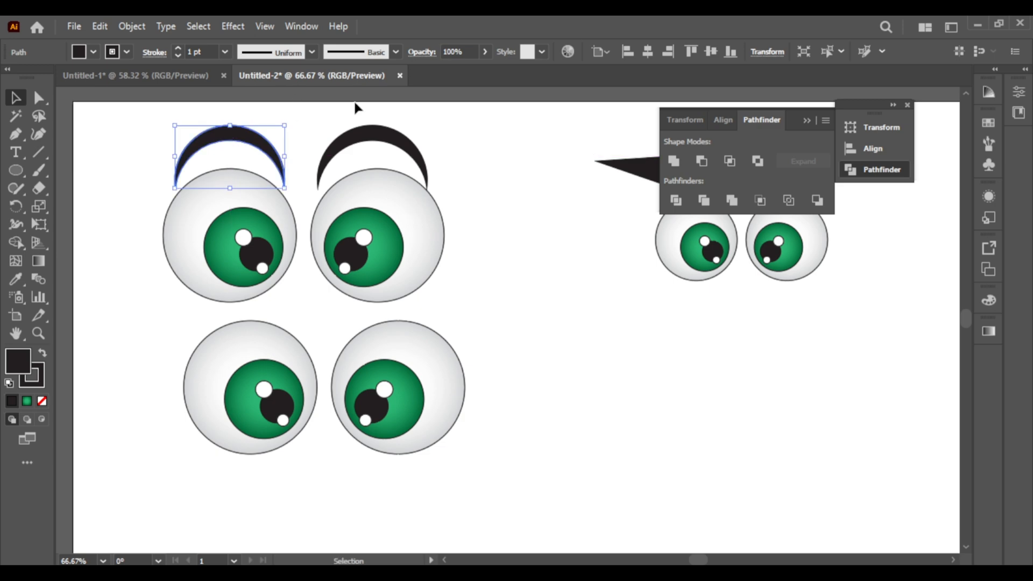
Try to widen the right arched eyebrow and fit it closely over the upper-right eye of the large pair.
double_click(420, 148)
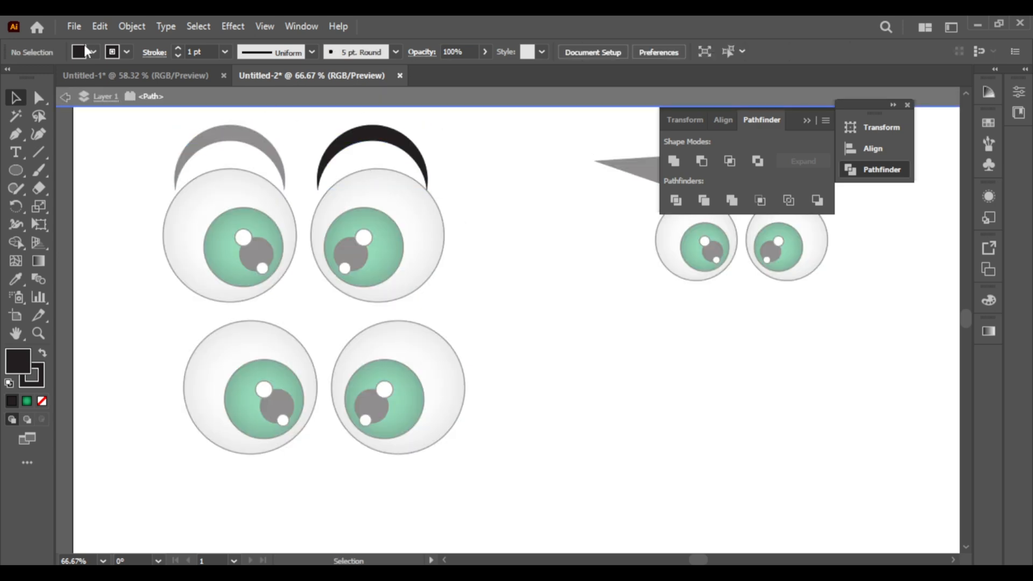
click(64, 98)
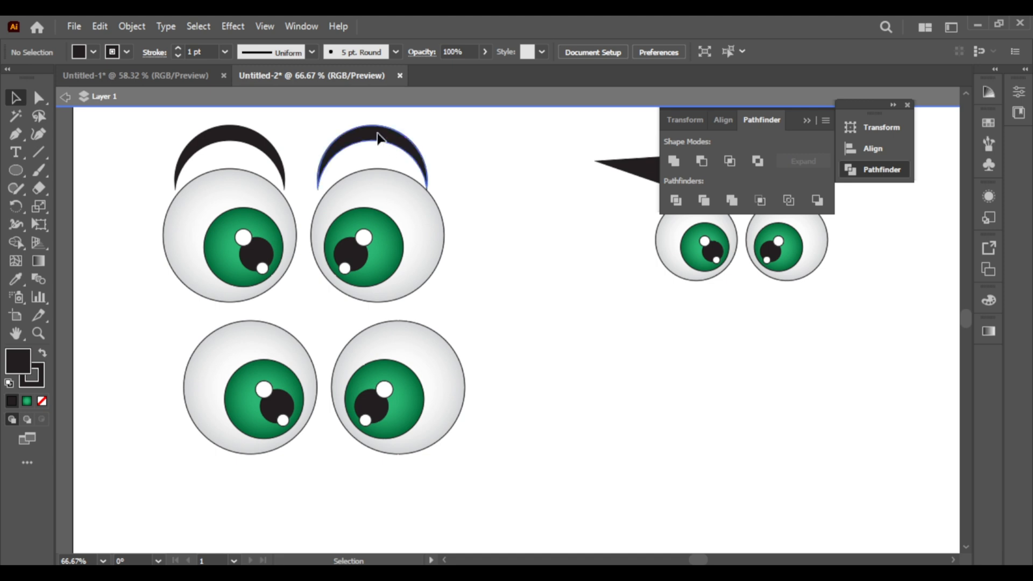
drag(378, 132, 450, 155)
mouse_move(383, 142)
mouse_down()
mouse_move(368, 139)
mouse_move(379, 143)
mouse_move(373, 153)
mouse_up()
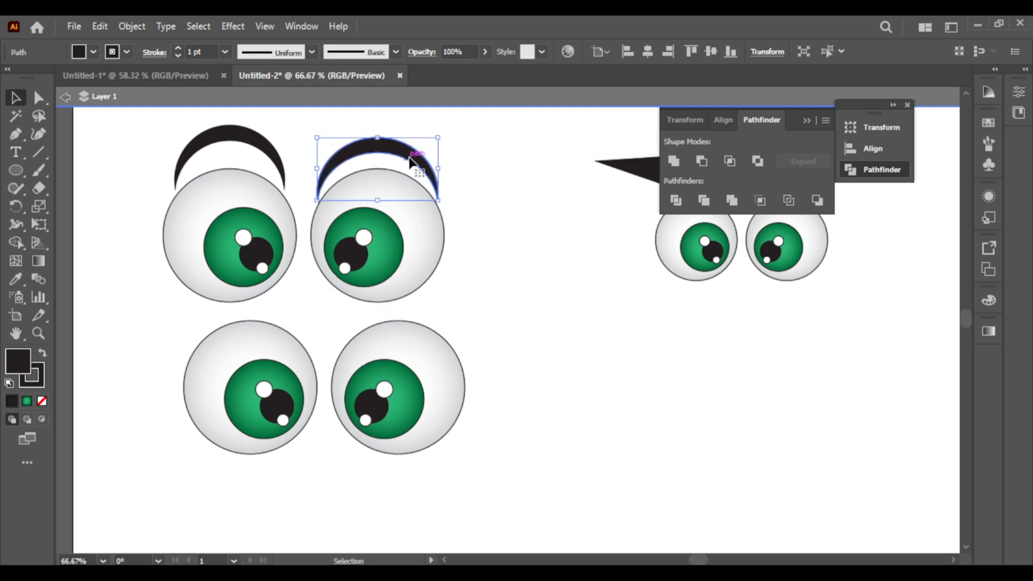
drag(438, 171, 444, 170)
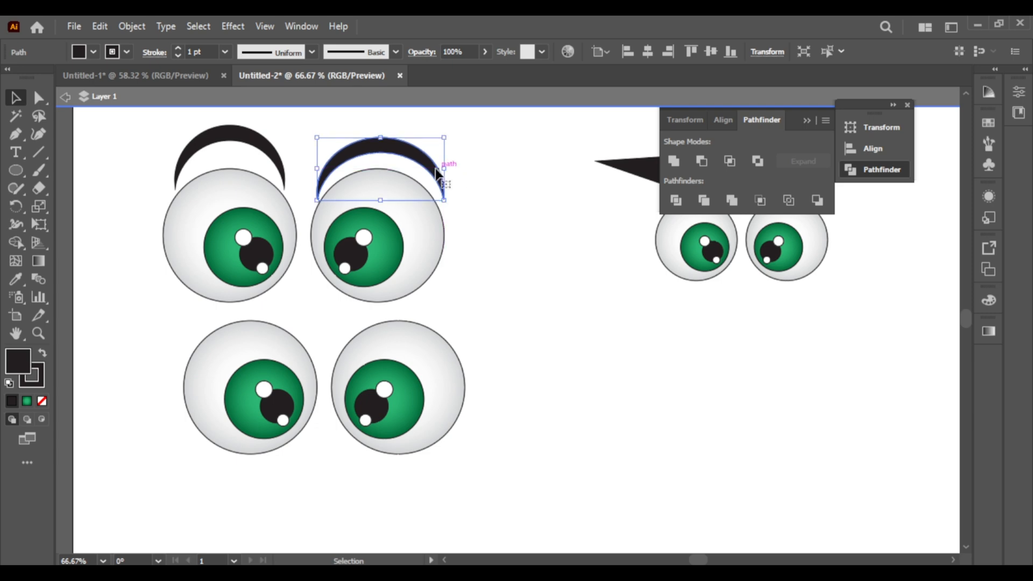
drag(384, 145, 381, 146)
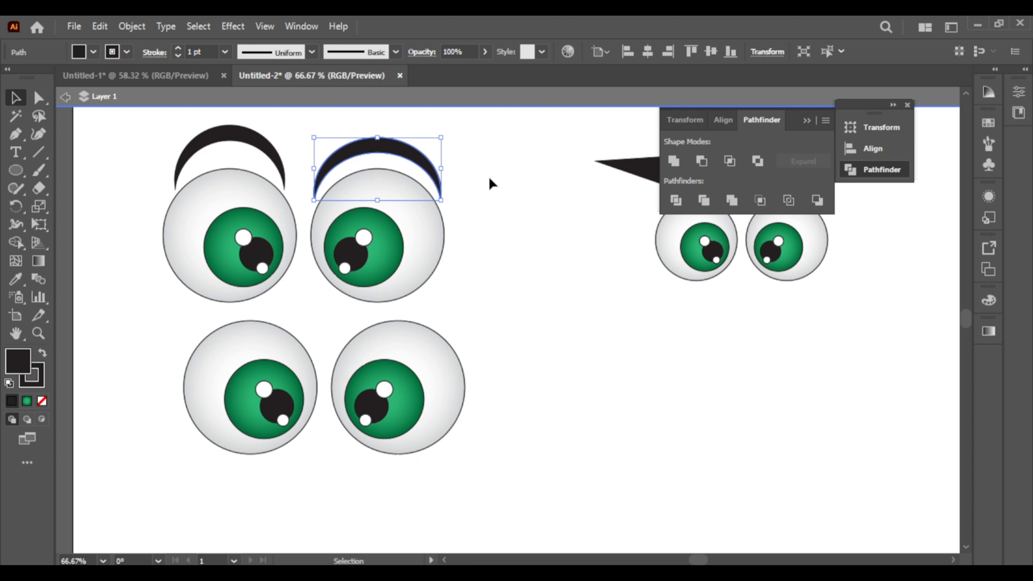
Undo the recent widening and repositioning of the right arched eyebrow.
key(ctrl+z)
key(ctrl+z)
key(ctrl+z)
key(ctrl+z)
key(ctrl+z)
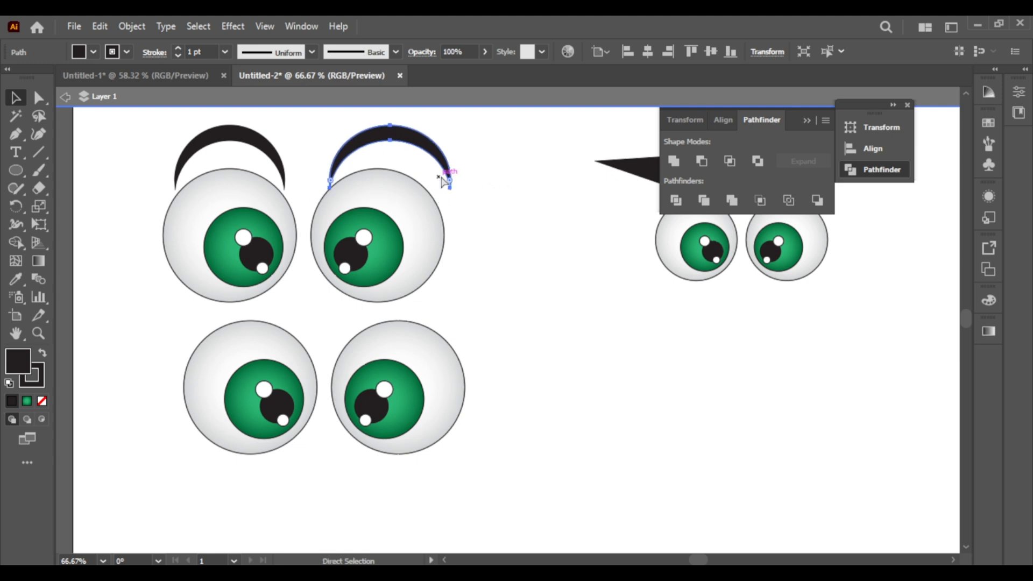
key(z)
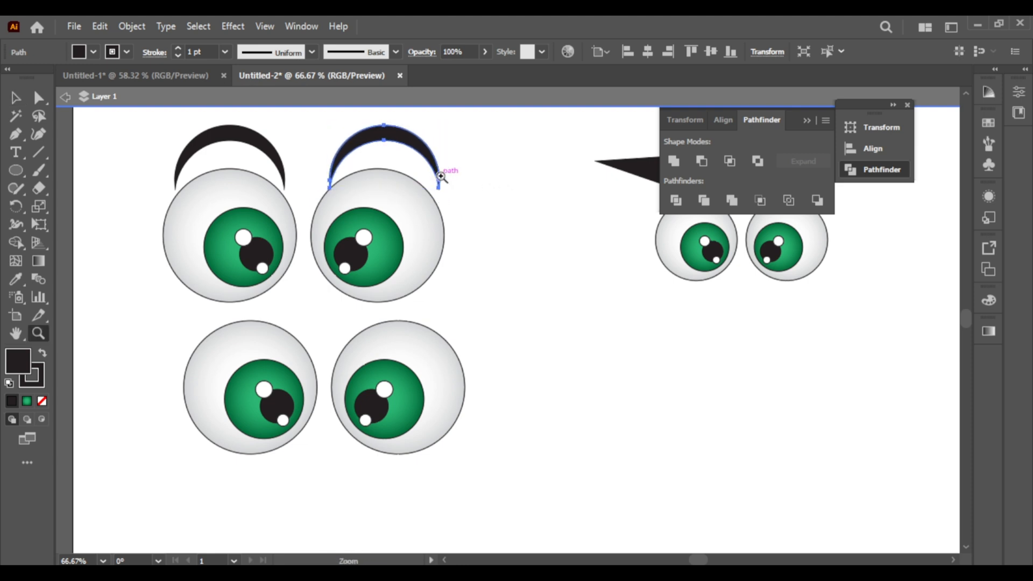
Center the right arched eyebrow above its eye, roughly level with the left eyebrow.
click(16, 98)
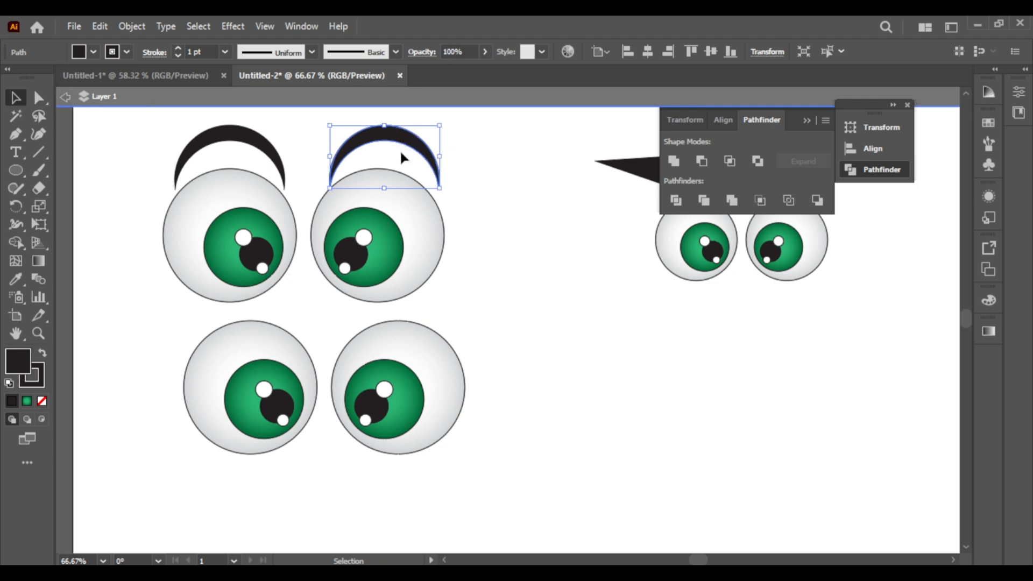
drag(372, 136, 368, 138)
click(502, 223)
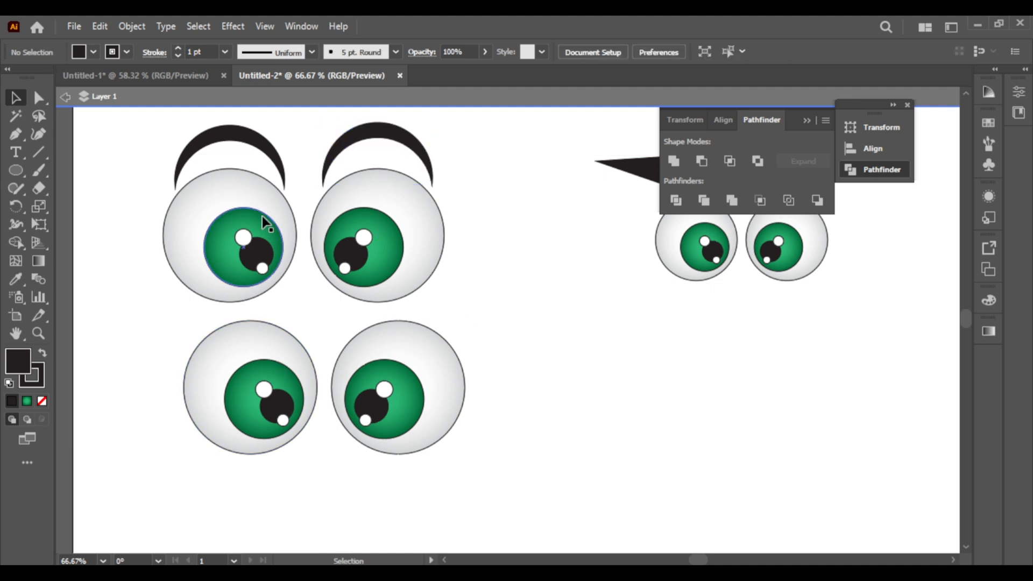
Move the lower eye pair down and right, and draw a straight line slanting up outward over its right eye with the Pen tool.
drag(308, 416, 441, 475)
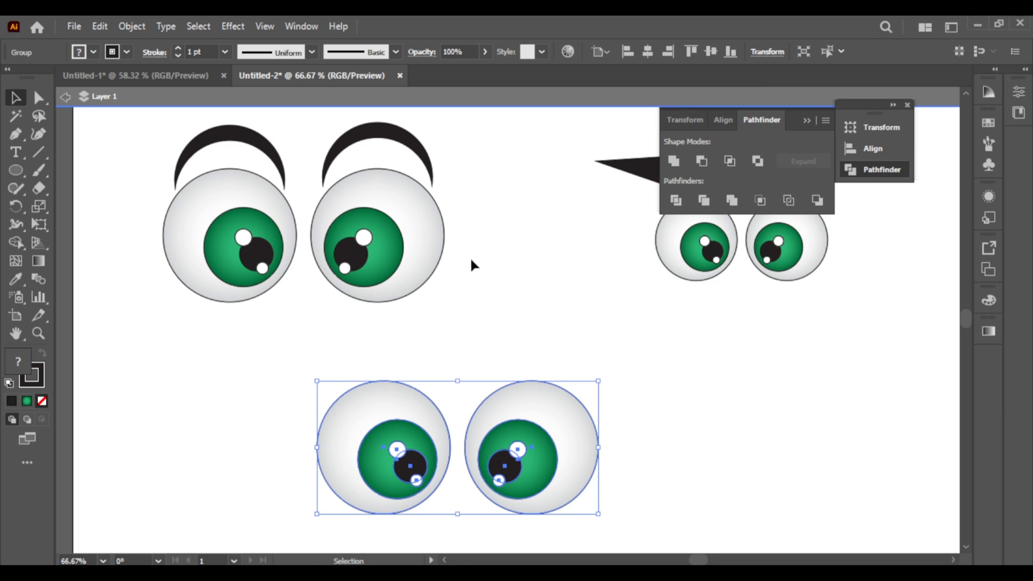
click(15, 134)
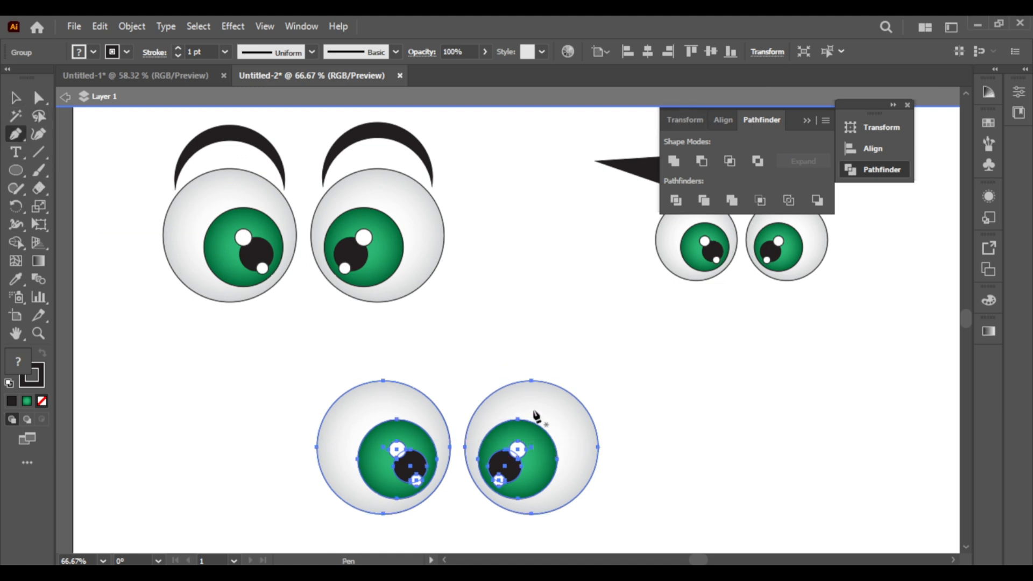
click(474, 414)
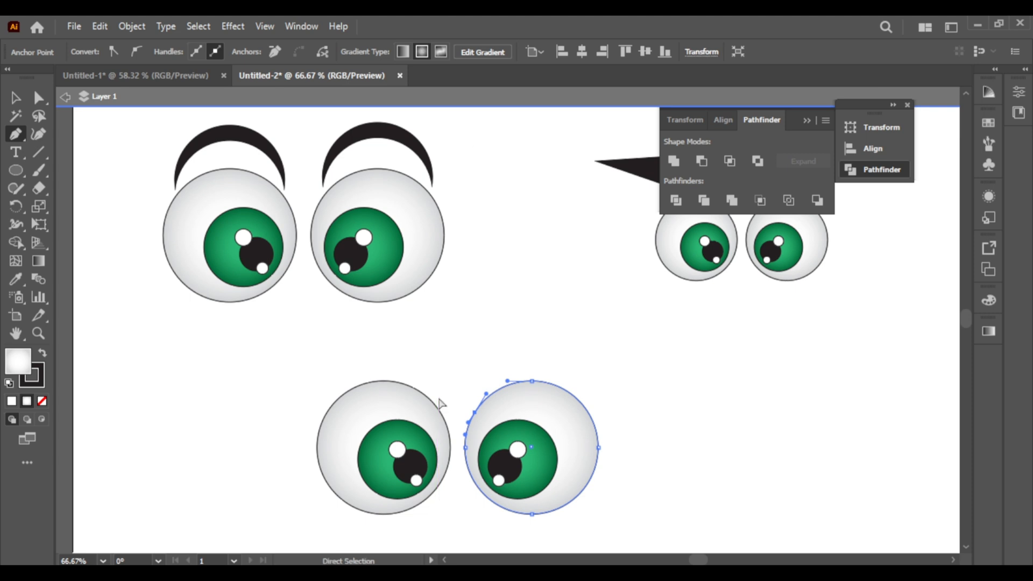
ctrl+click(450, 417)
click(460, 415)
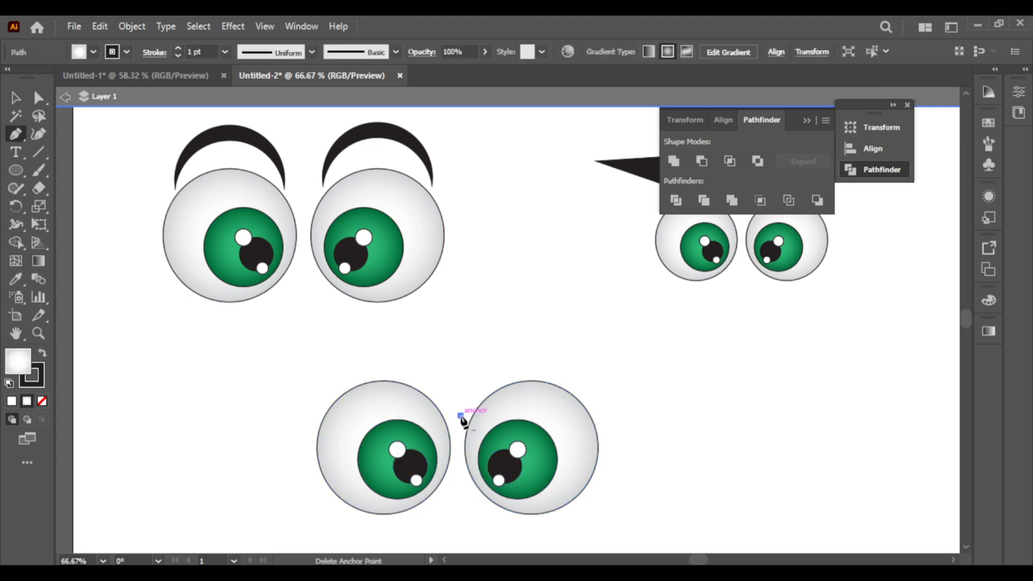
click(633, 341)
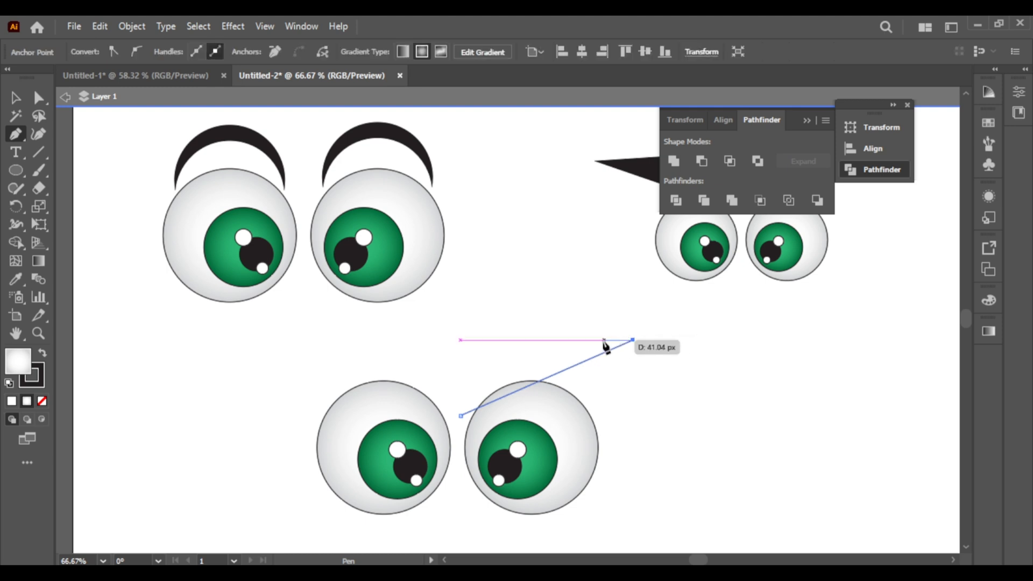
drag(596, 341, 582, 354)
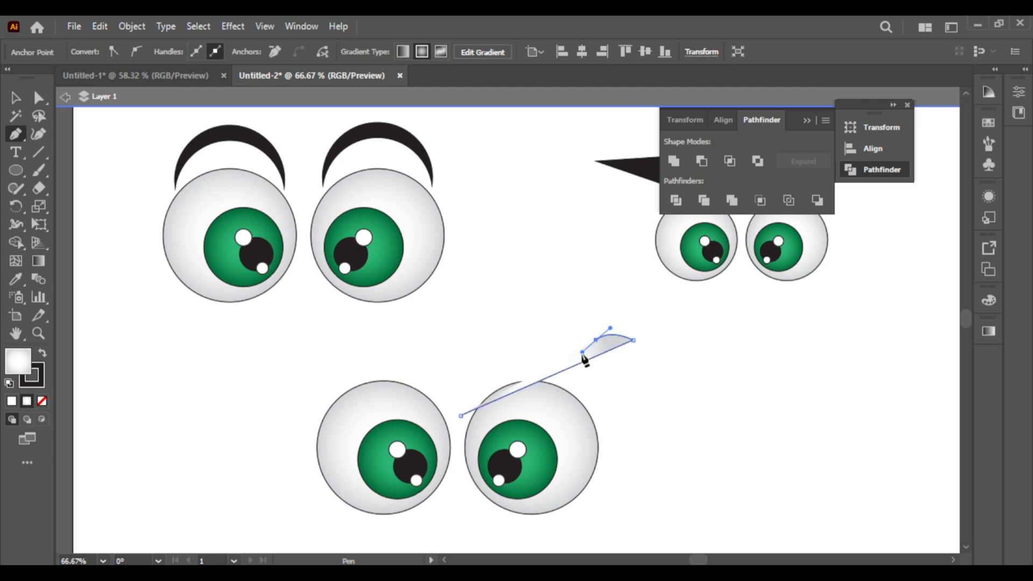
key(ctrl+z)
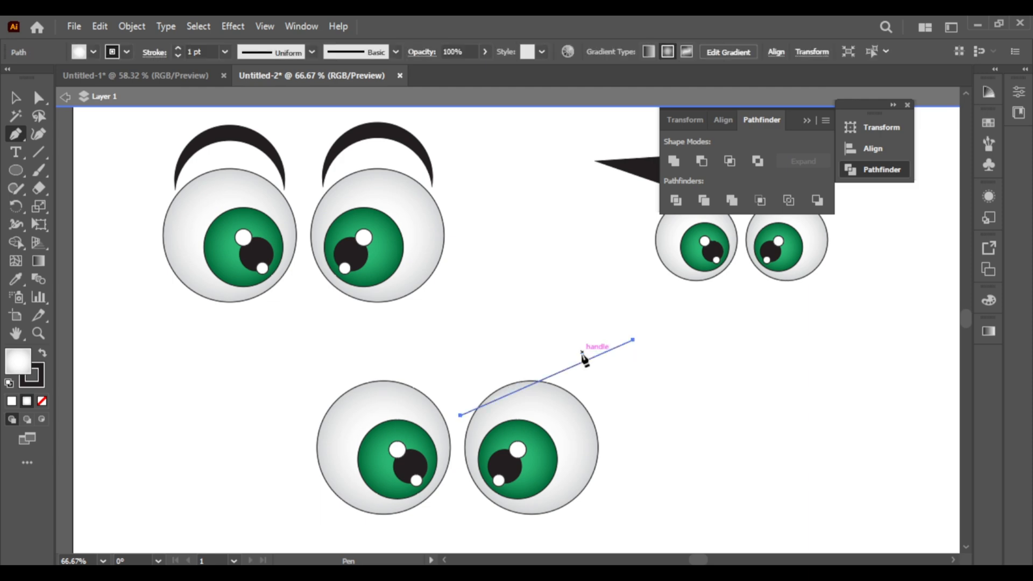
click(551, 319)
key(ctrl+z)
Give the slanted line a 40 pt stroke with a triangular width profile that tapers to a point at its outer end.
click(127, 49)
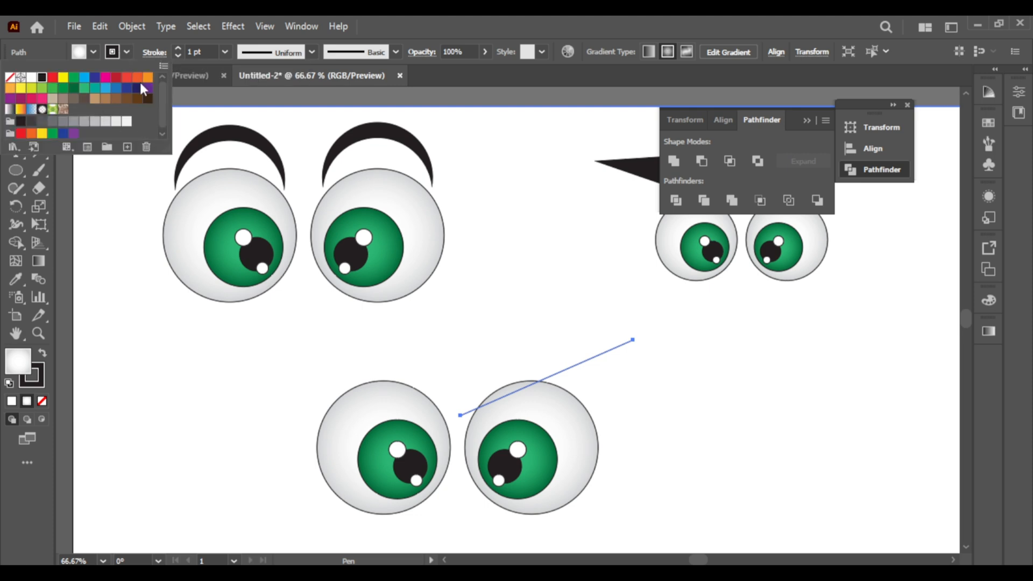
click(224, 51)
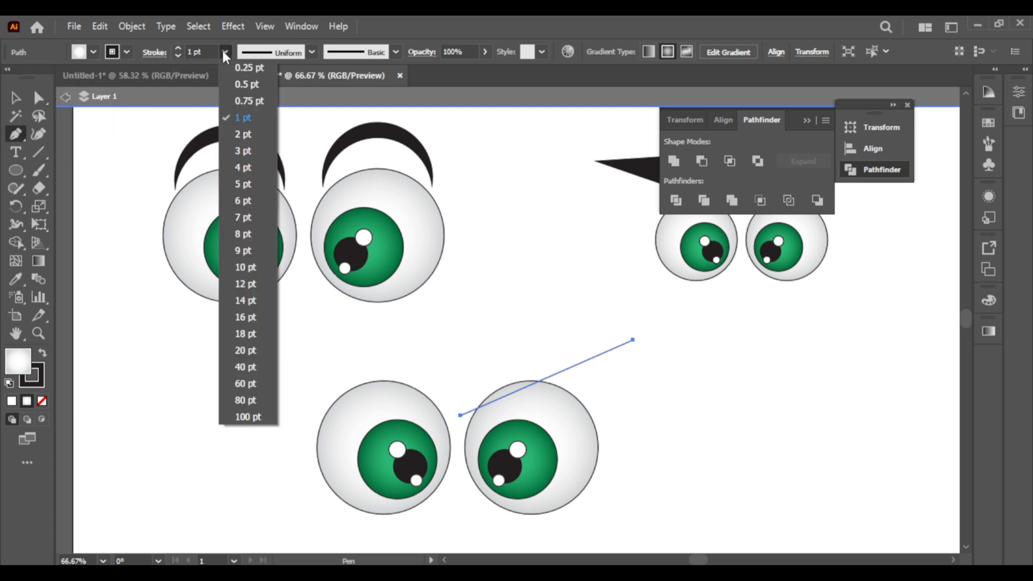
click(247, 300)
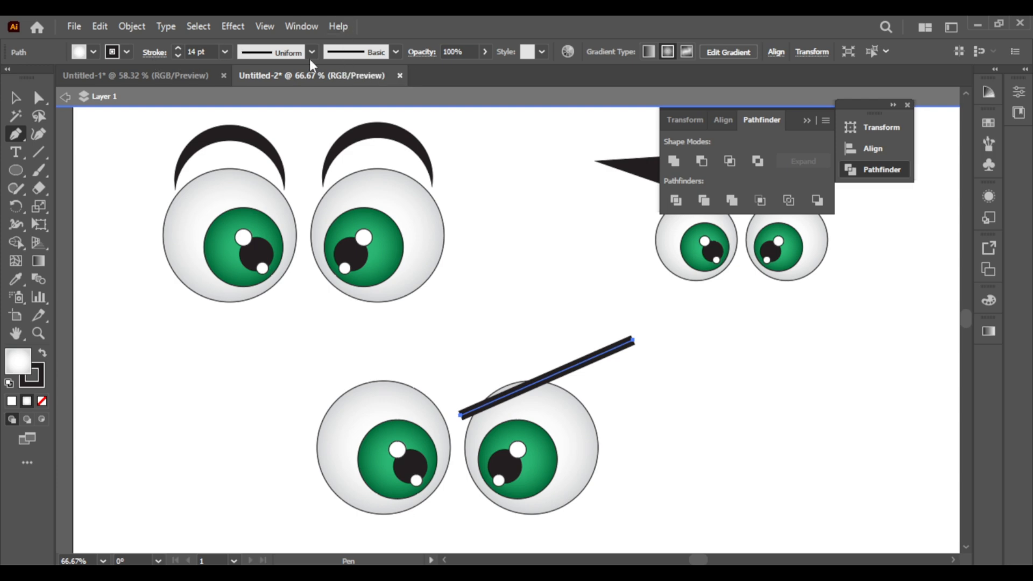
click(225, 51)
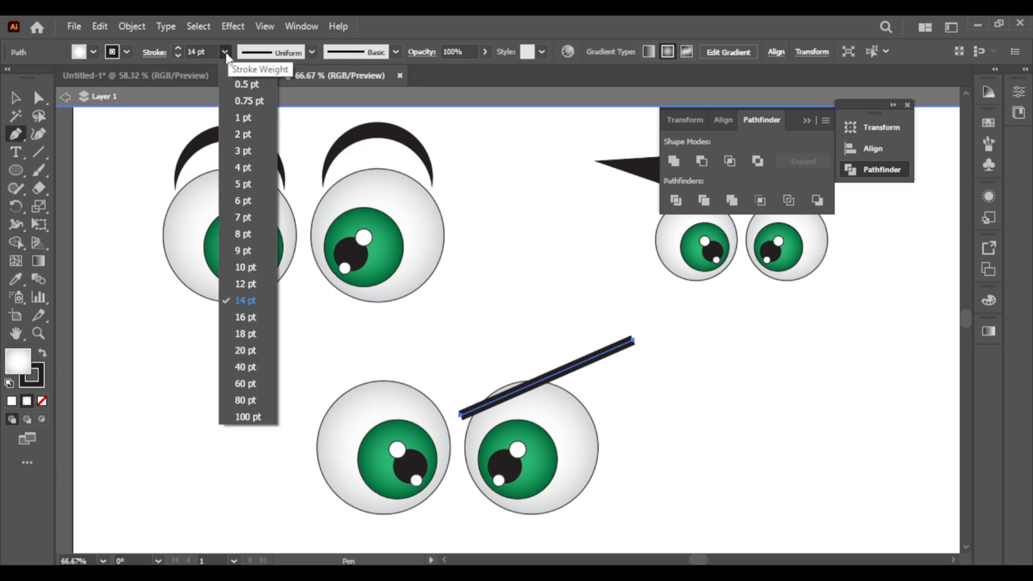
click(225, 50)
click(224, 51)
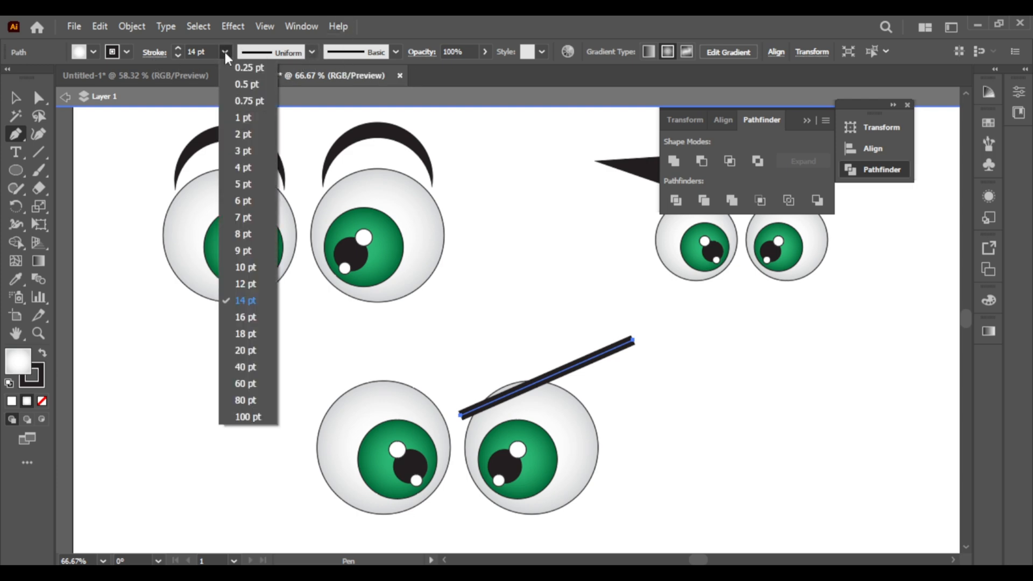
click(245, 368)
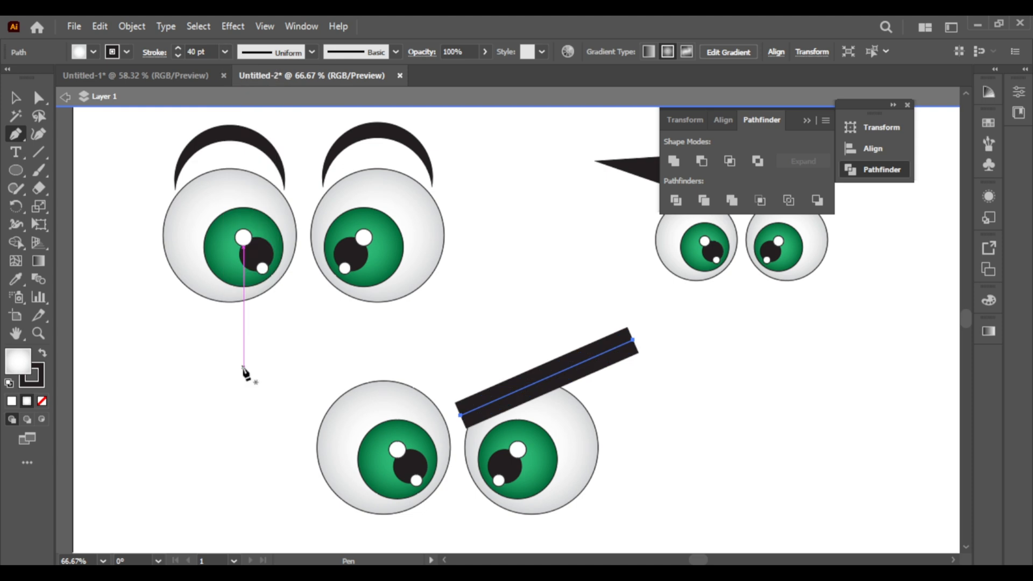
click(312, 52)
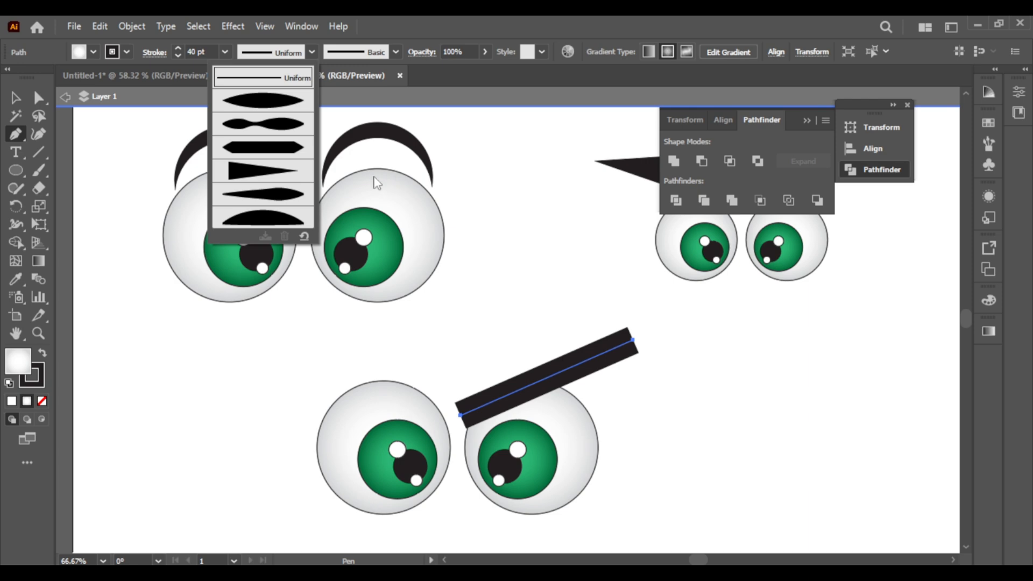
click(293, 172)
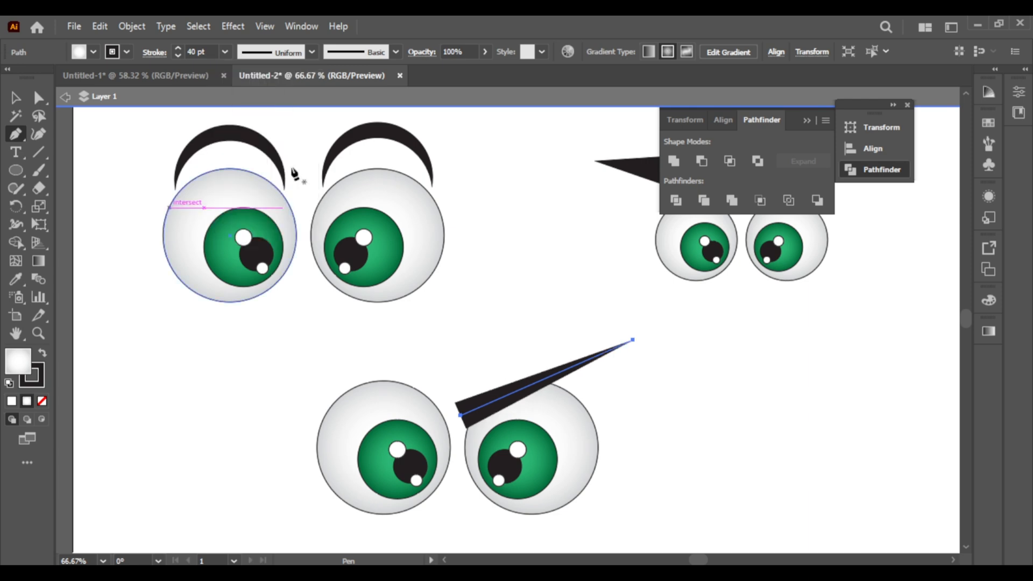
Stop drawing and raise the tapered eyebrow slightly so it rests along the upper edge of the lower pair's right eye.
click(531, 381)
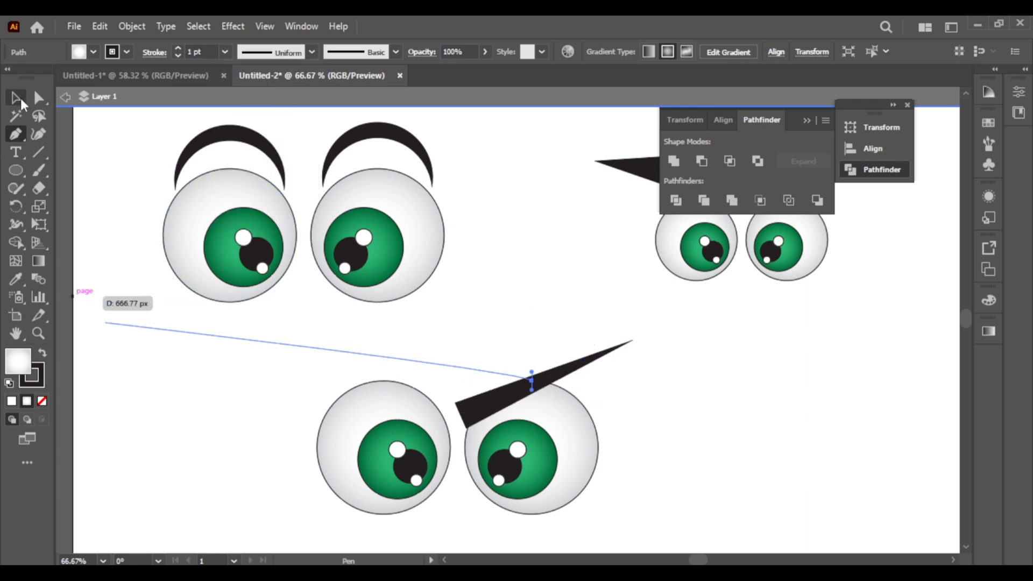
click(20, 101)
click(600, 301)
mouse_move(526, 386)
mouse_down()
mouse_move(536, 368)
mouse_move(467, 372)
mouse_move(537, 370)
mouse_move(528, 371)
mouse_up()
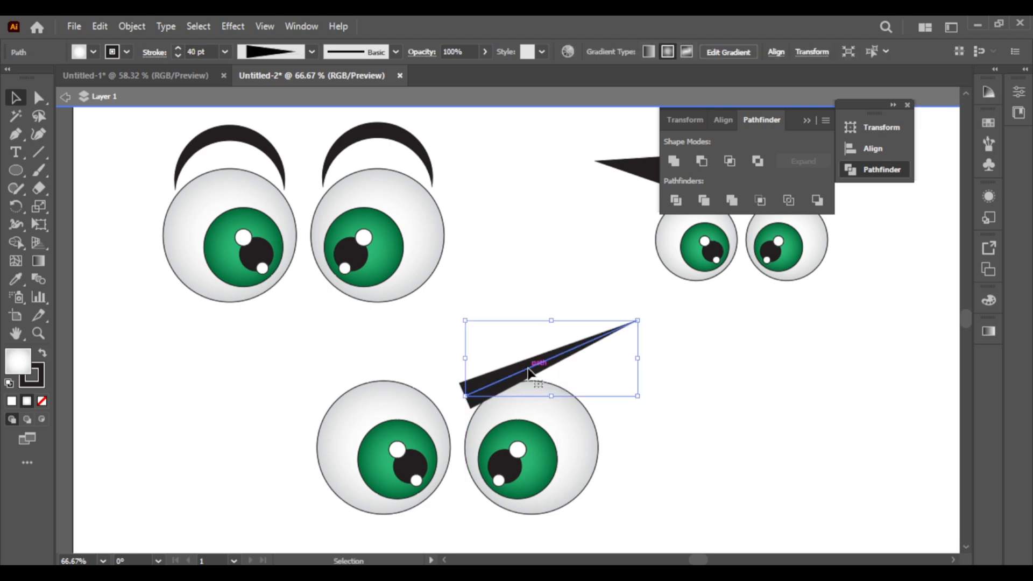
Make a vertically reflected copy of the tapered eyebrow and place it above the lower pair's left eye.
right_click(528, 370)
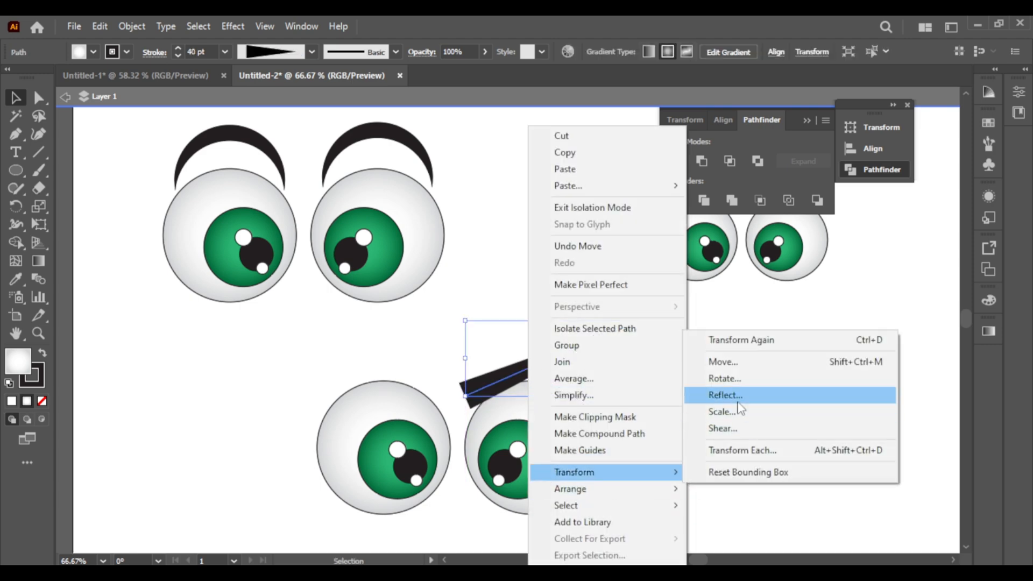
click(738, 402)
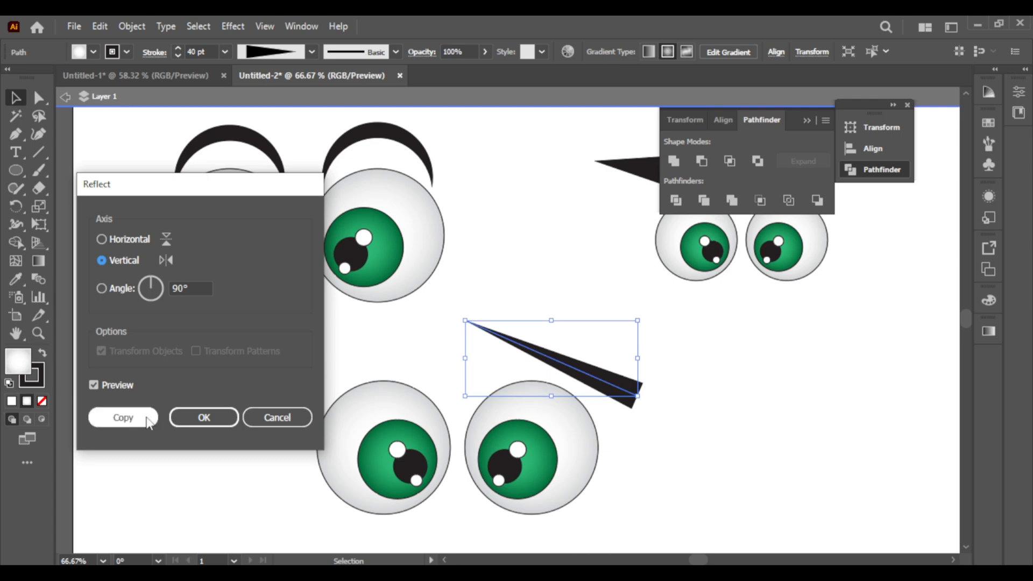
click(145, 419)
drag(618, 391, 415, 382)
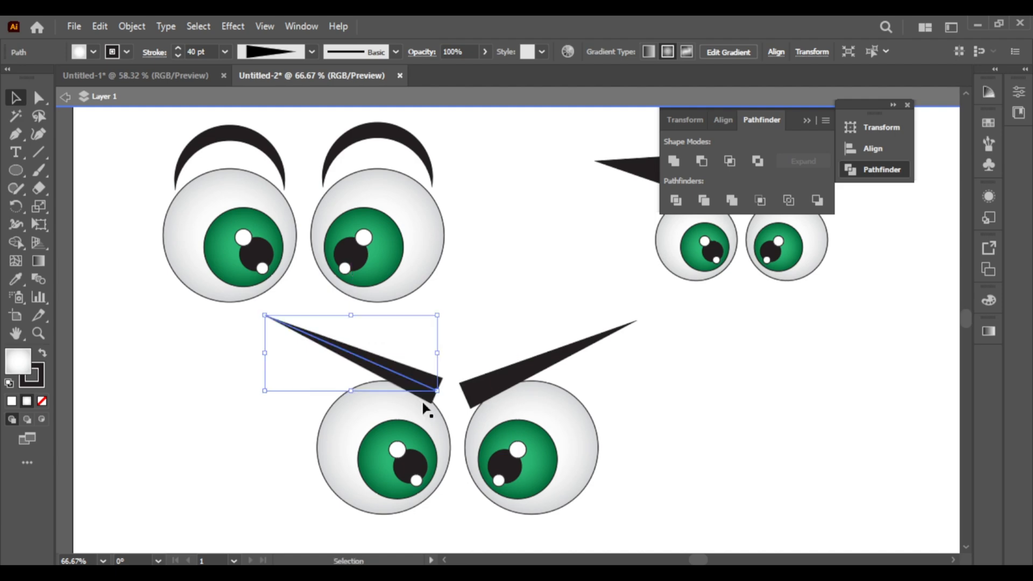
Lower the eye pair slightly, flatten the left tapered eyebrow's slant a little, and spread both eyebrows outward above the eyes.
drag(538, 442, 510, 444)
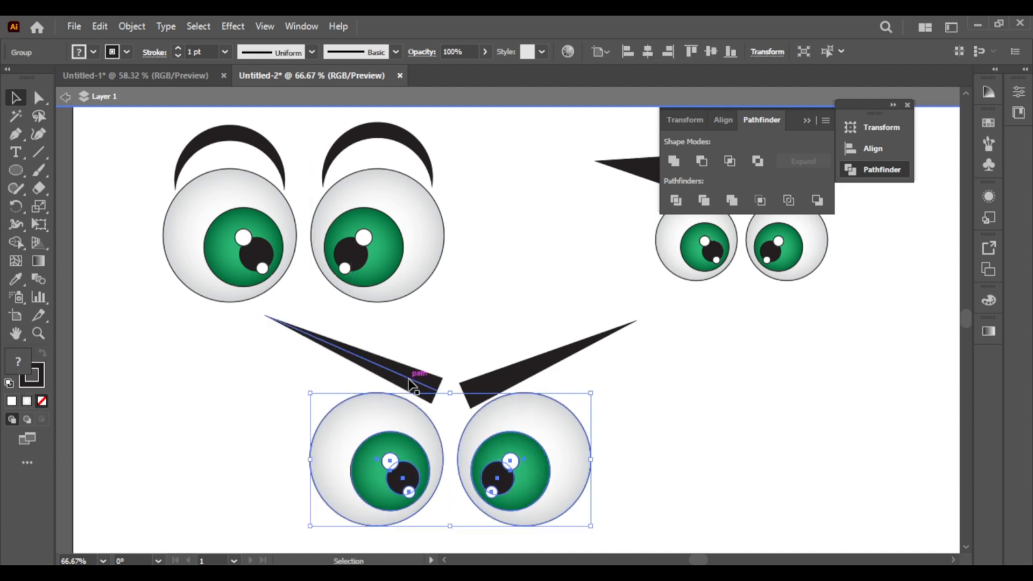
drag(410, 383, 379, 375)
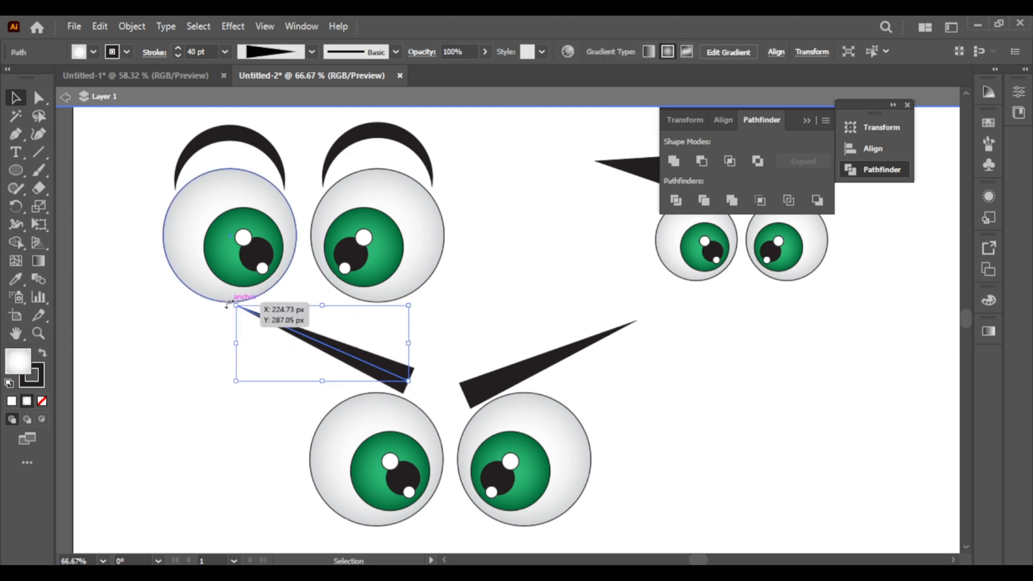
drag(226, 305, 225, 312)
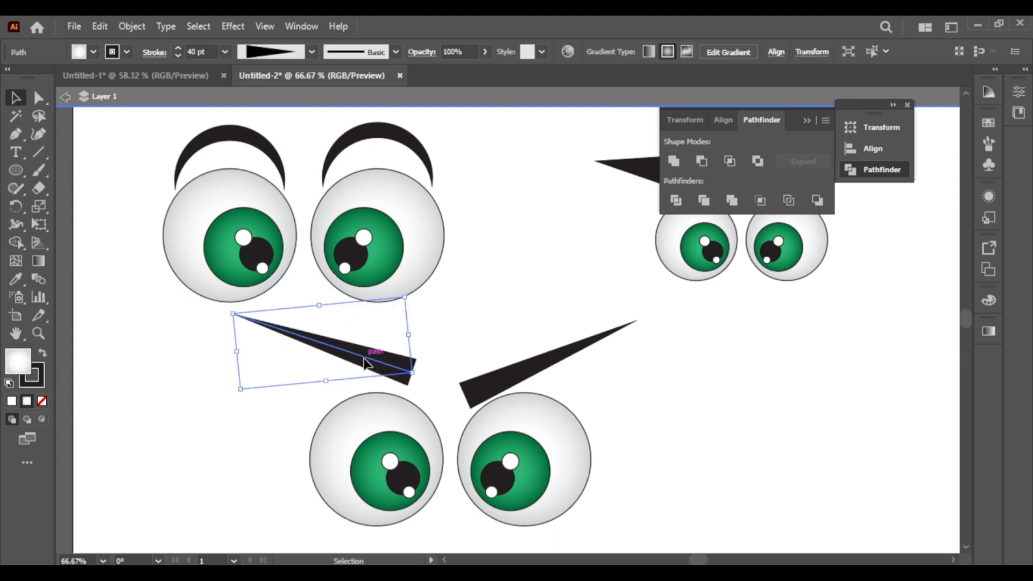
drag(363, 365, 364, 369)
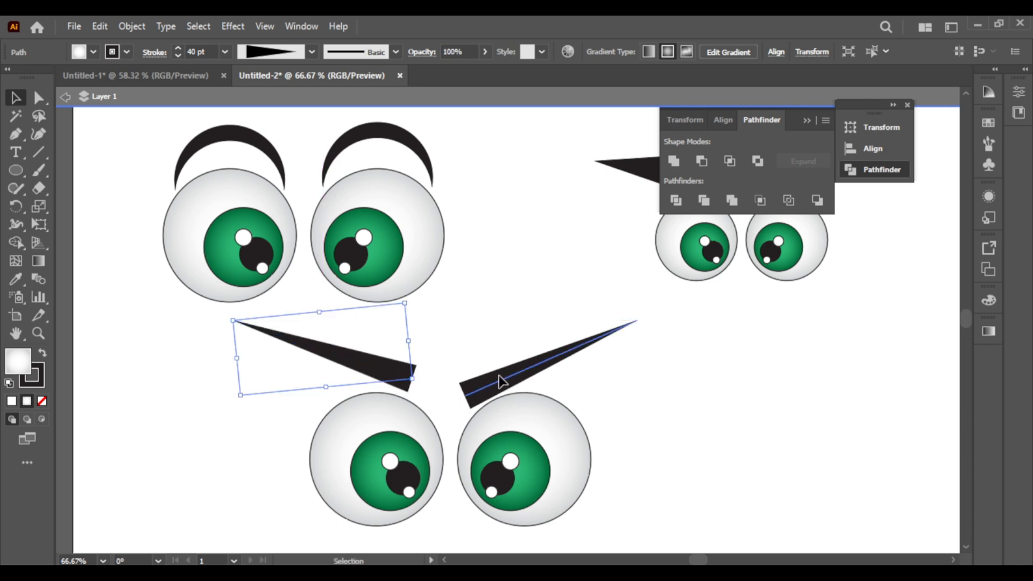
mouse_move(500, 378)
mouse_down()
mouse_move(499, 368)
mouse_move(518, 372)
mouse_up()
Group the tapered eyebrows with the lower eyes and the arched eyebrows with the upper eyes, and exit isolation mode.
drag(323, 372, 551, 522)
right_click(531, 503)
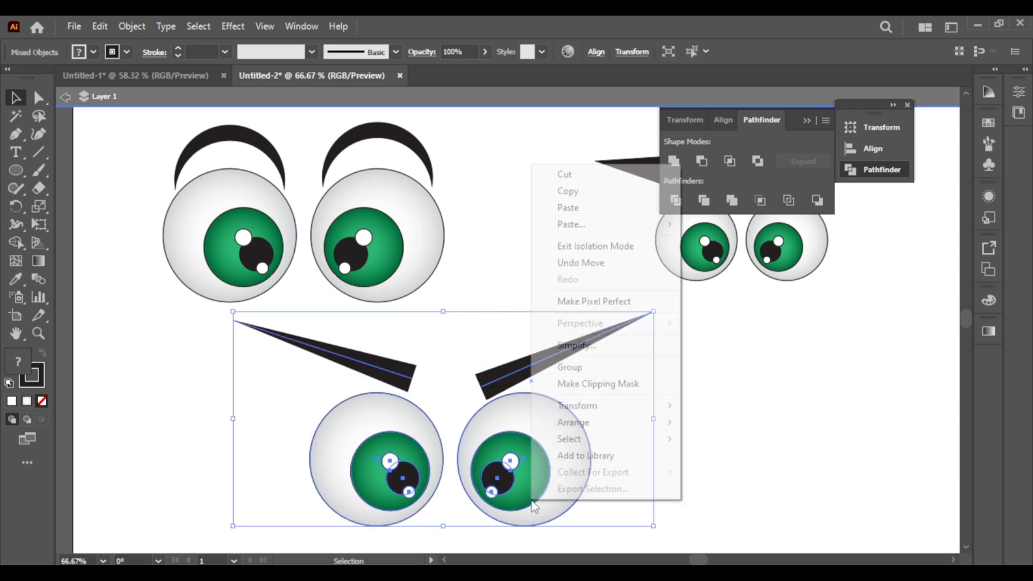
click(560, 367)
drag(130, 136, 445, 299)
right_click(403, 286)
click(436, 433)
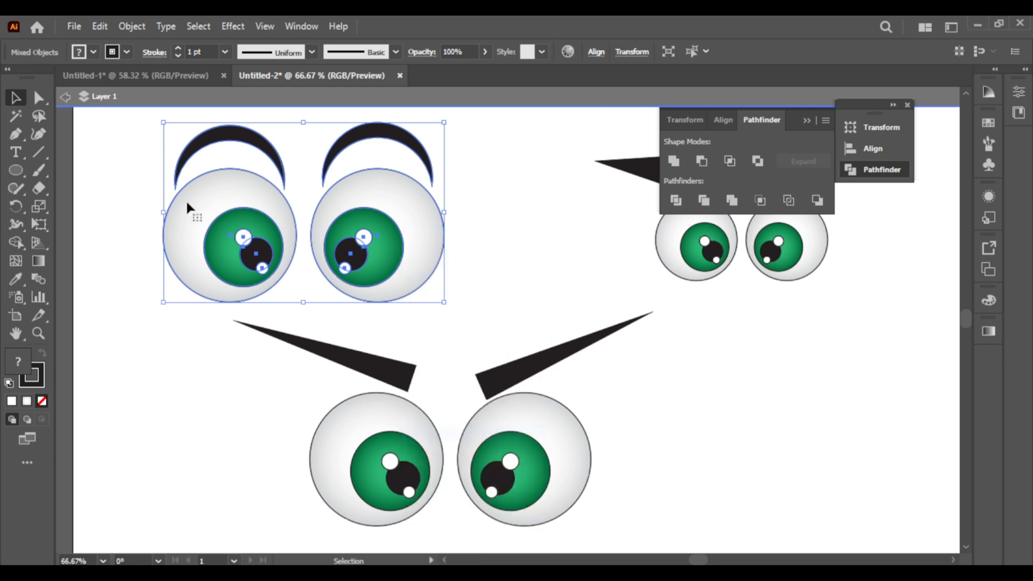
double_click(58, 108)
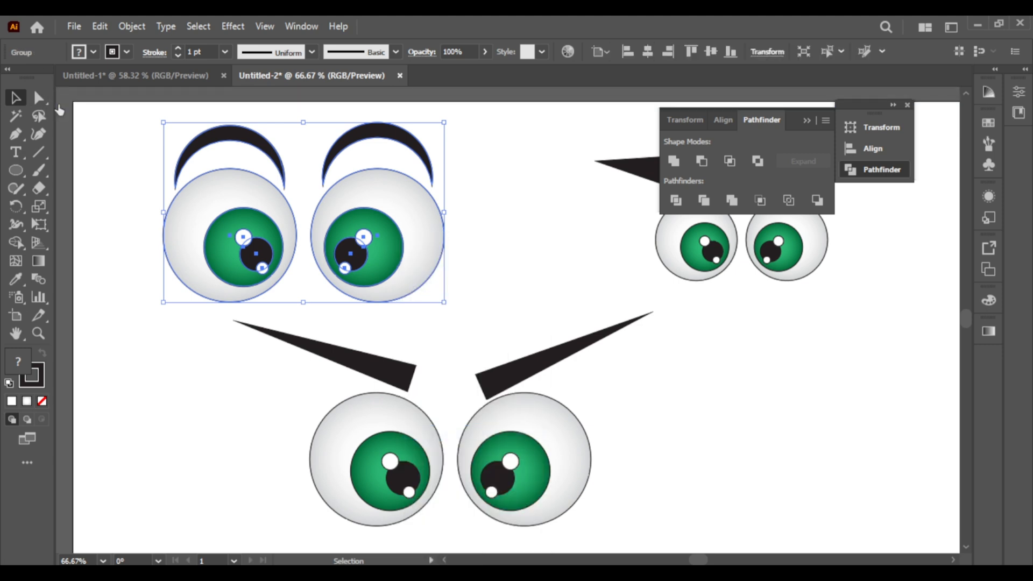
Scale the lower angry-eye group down proportionally to about two thirds and move it down and right.
click(609, 410)
click(417, 445)
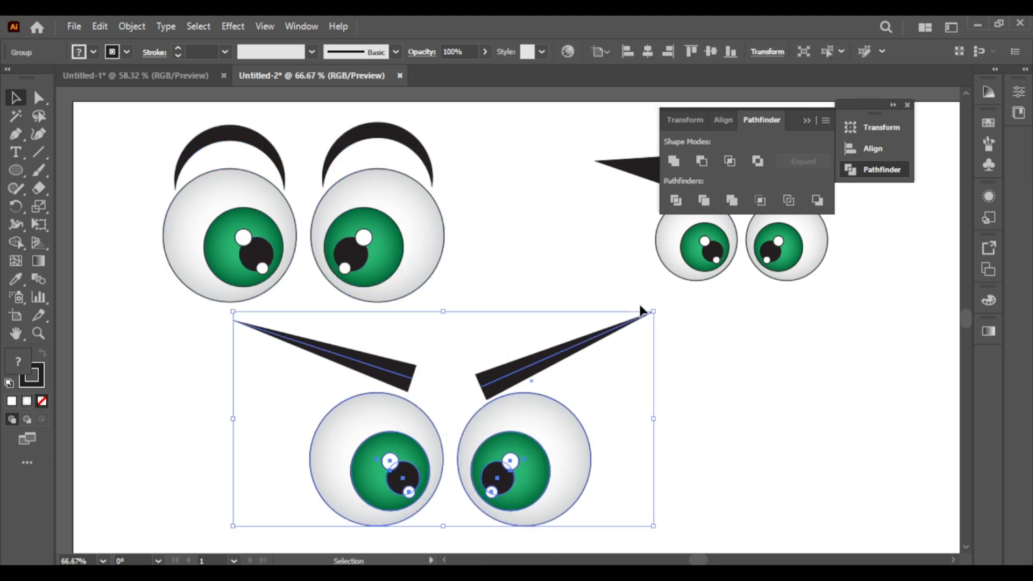
drag(653, 312, 579, 350)
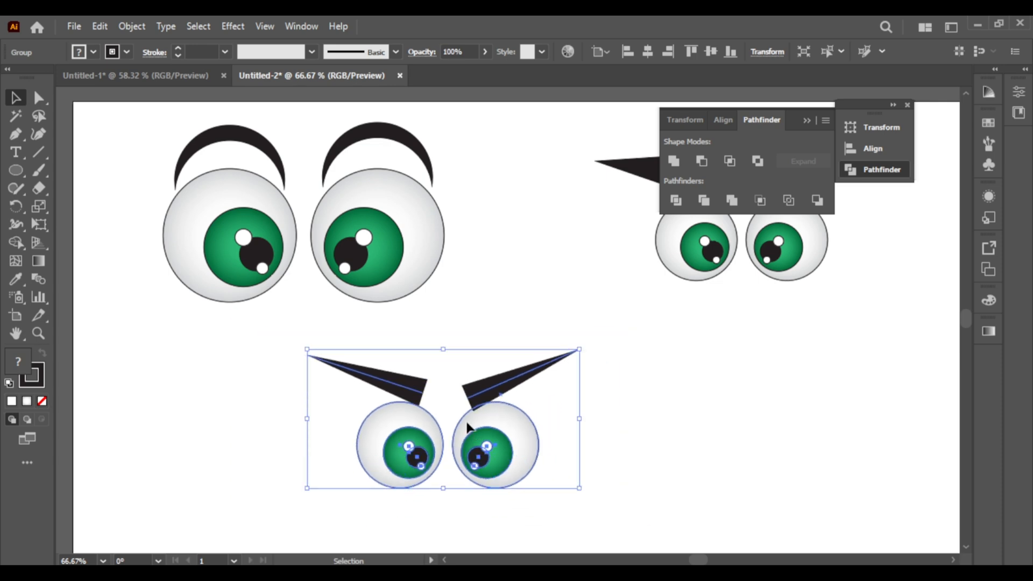
click(626, 423)
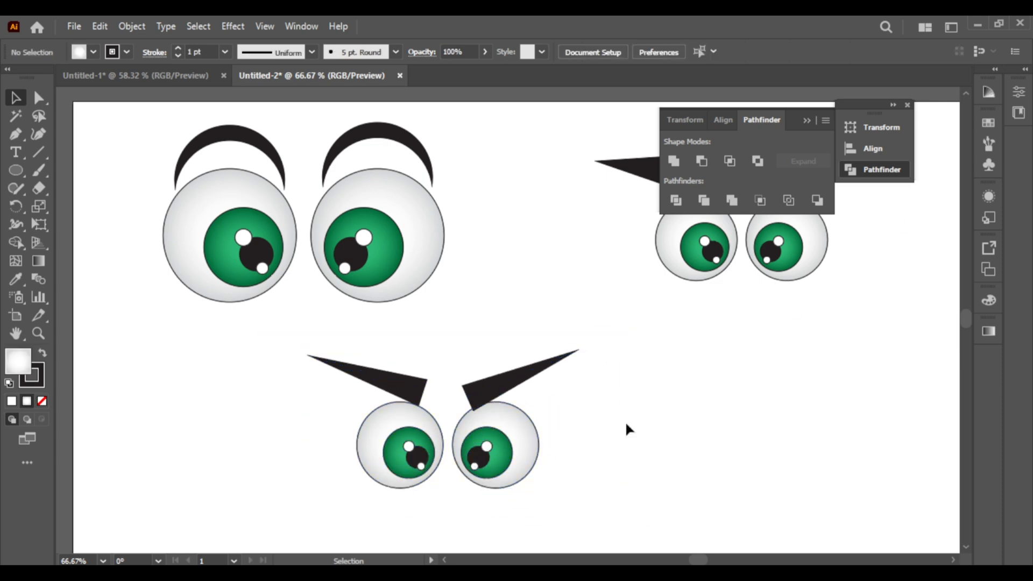
drag(487, 475, 556, 519)
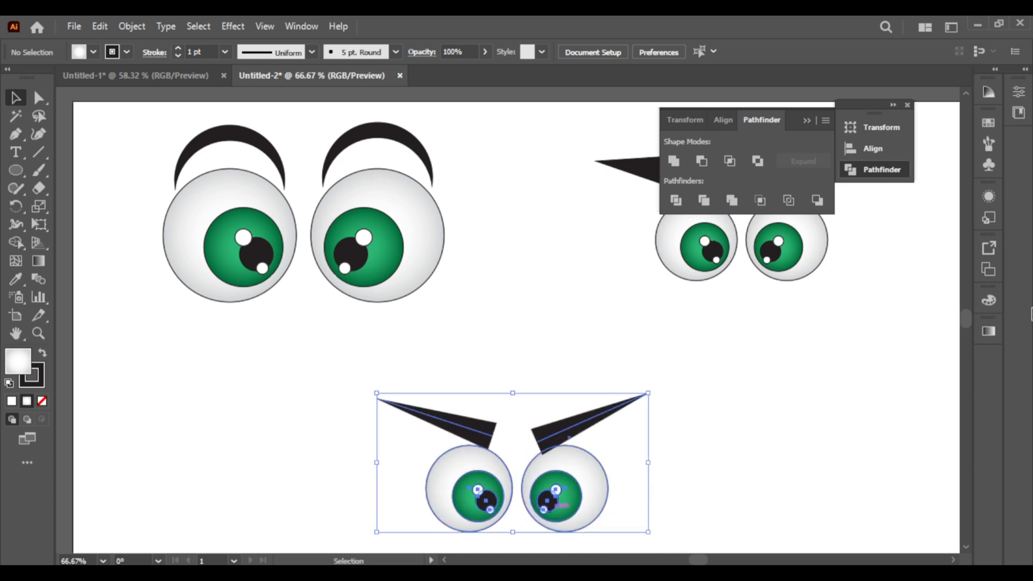
Scale the arched-eyebrow group down to about three quarters and move it lower on the artboard.
drag(240, 208, 240, 211)
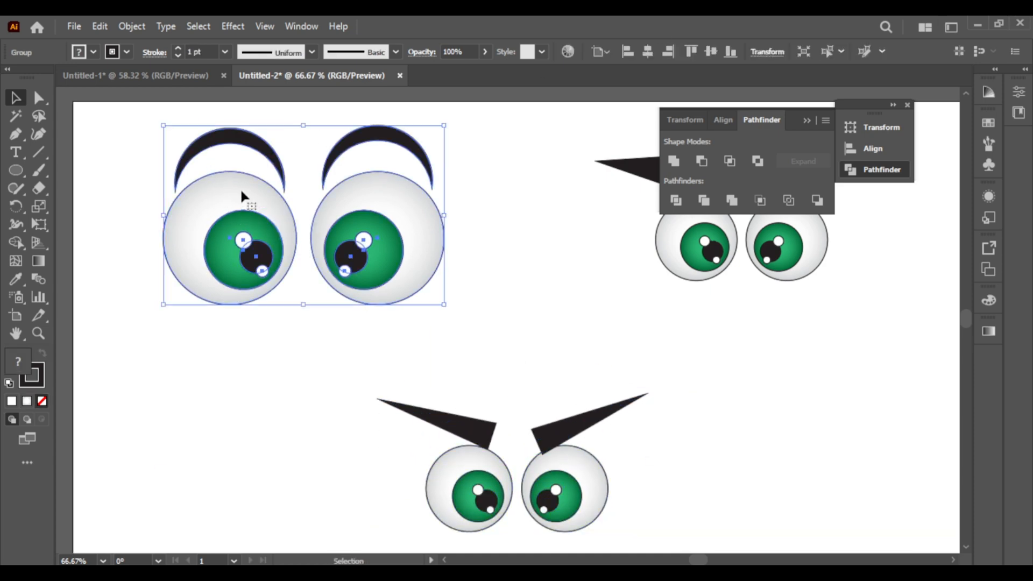
drag(441, 124, 415, 144)
click(420, 156)
drag(370, 253, 383, 330)
Collapse the Pathfinder panel and dock the floating Transform, Align and Pathfinder group with the other collapsed panels.
click(807, 120)
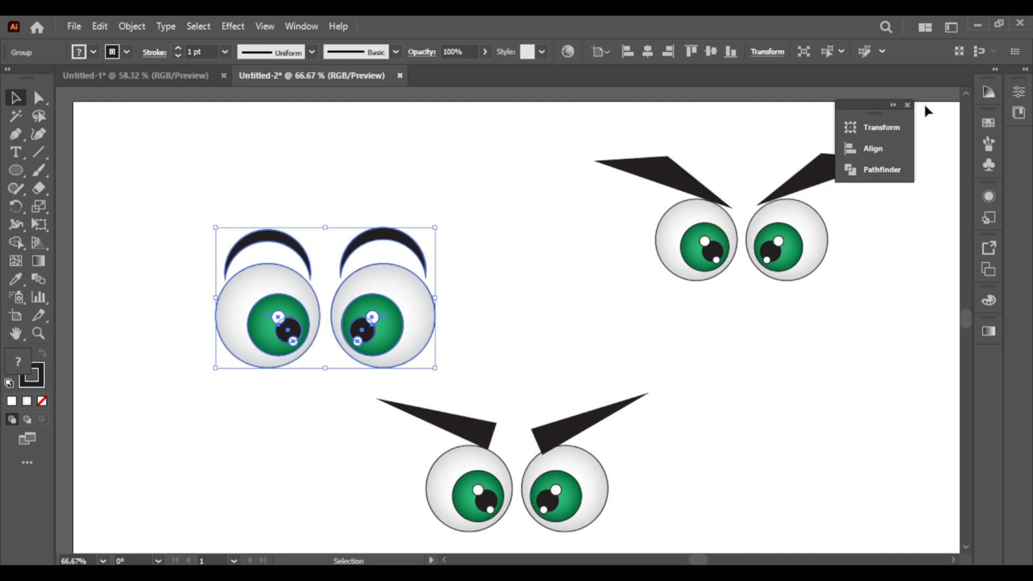
drag(880, 110, 982, 350)
Move the upper-right angry eyes with their eyebrows down and left, and nudge the lower angry-eye group slightly up and left.
drag(592, 136, 884, 293)
drag(738, 239, 639, 292)
click(654, 457)
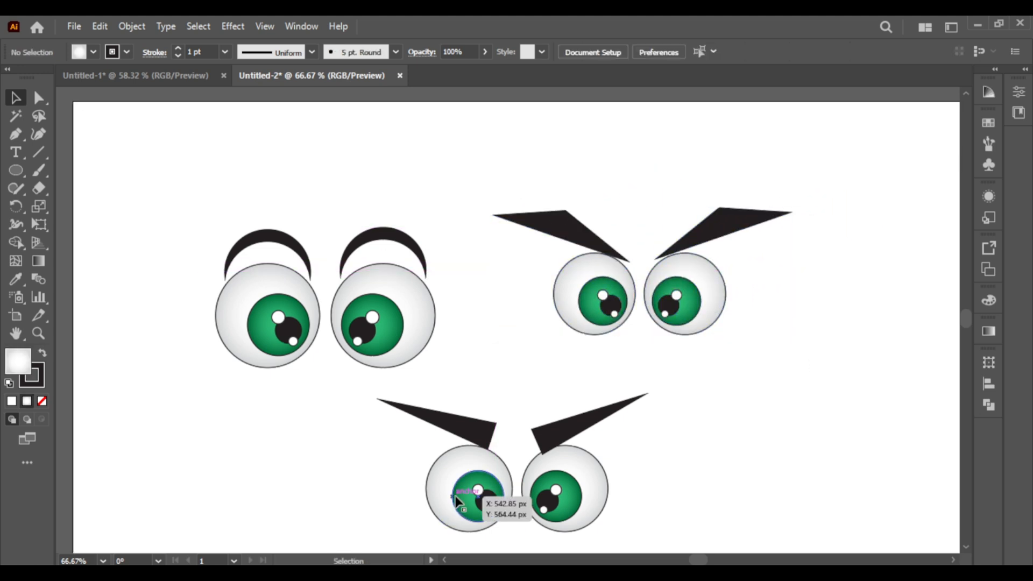
drag(487, 489, 482, 483)
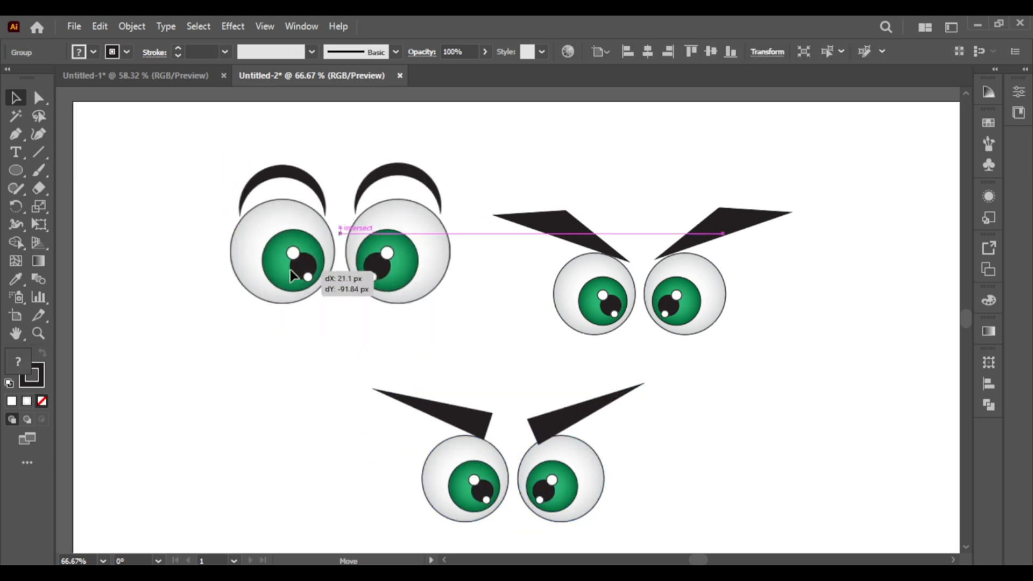